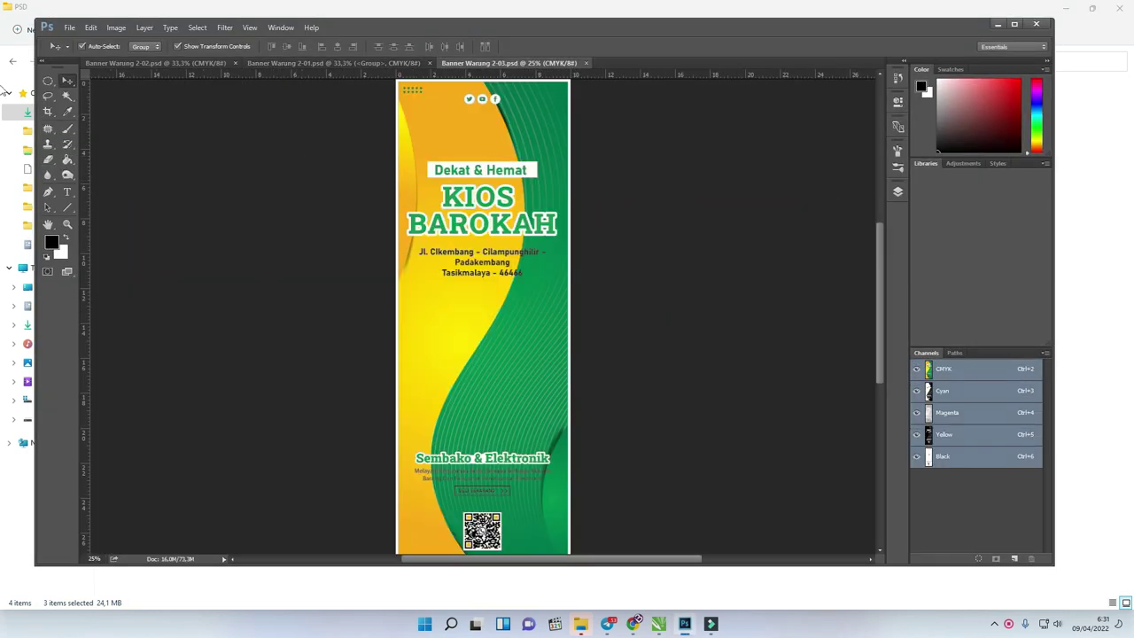
Maximize the Photoshop window, switch to the PSD folder in File Explorer and read the text file "Lisensi File Baca Dulu (1)".
click(1014, 24)
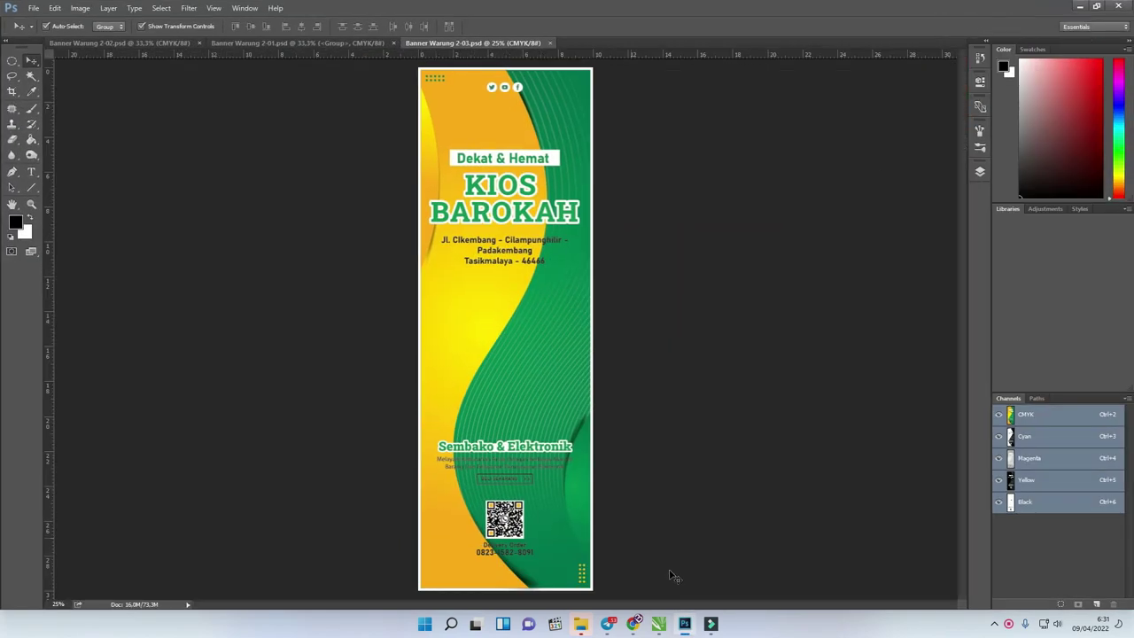
click(582, 624)
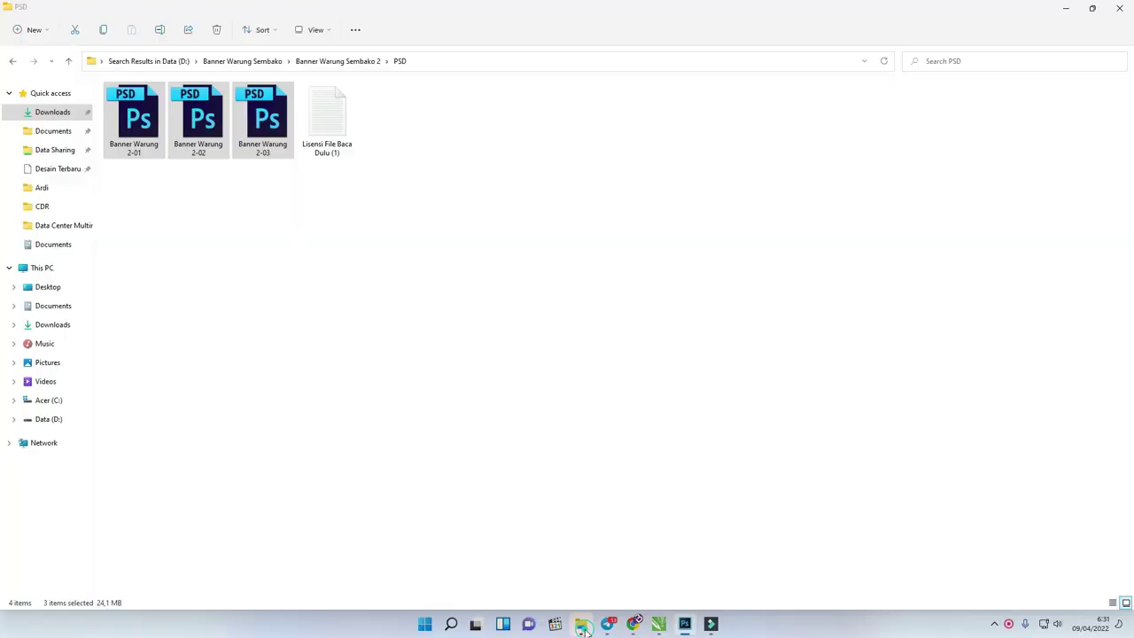
double_click(329, 129)
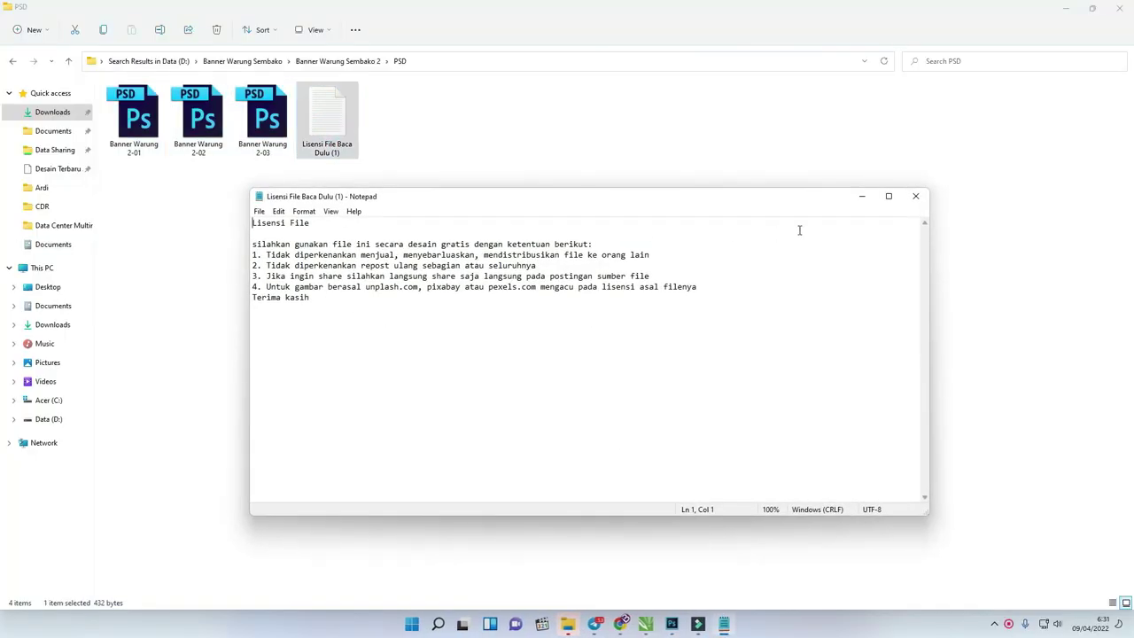
drag(817, 201, 787, 197)
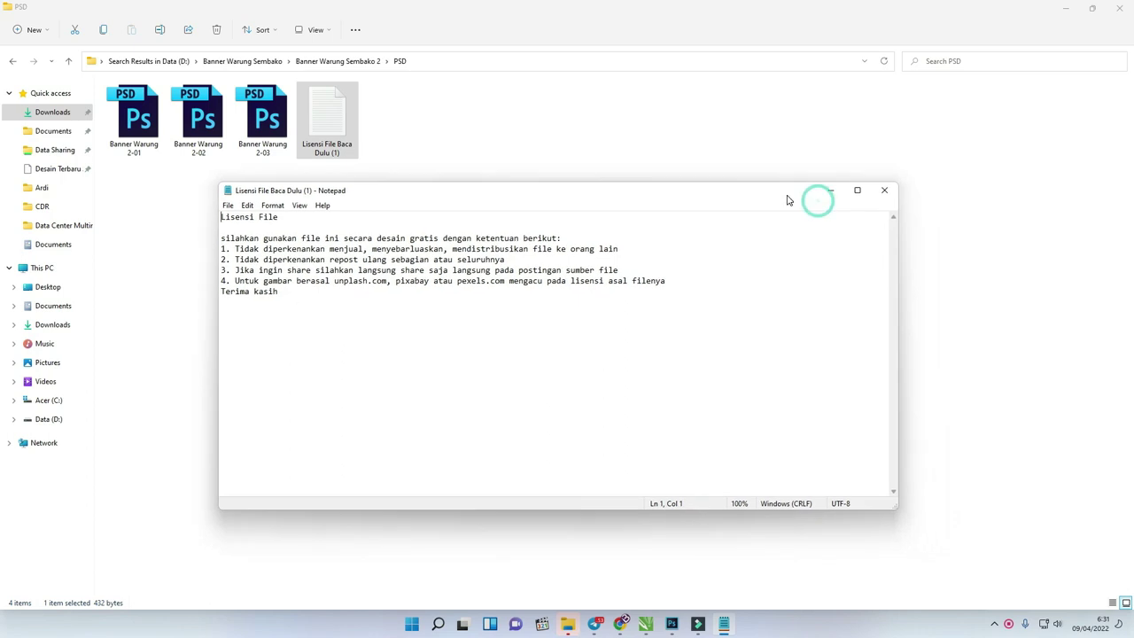
click(885, 189)
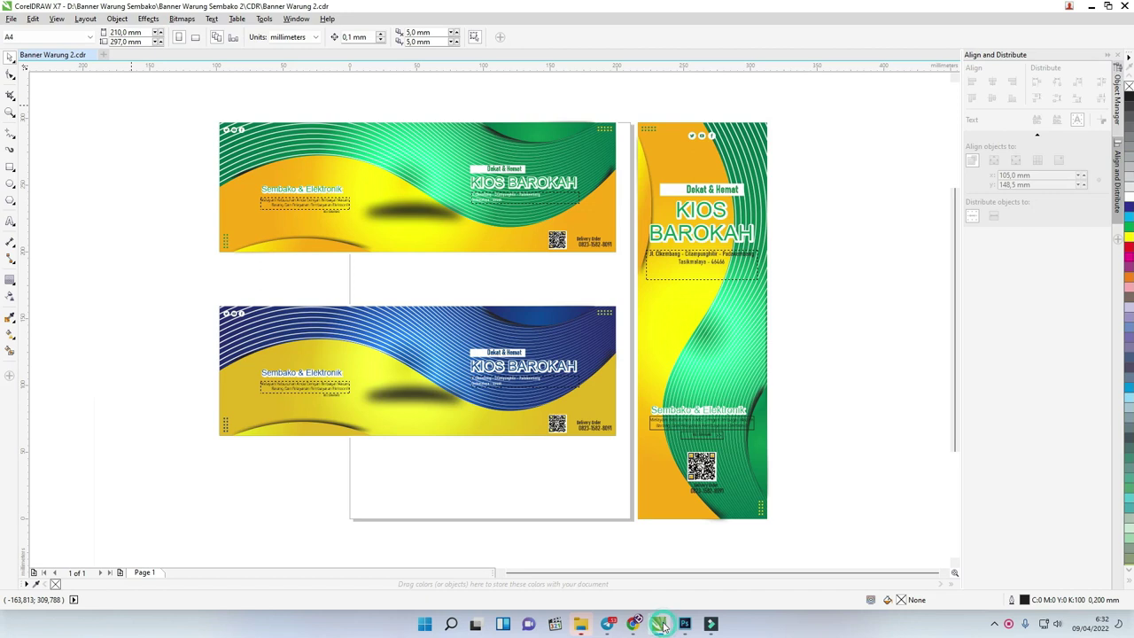
Switch to CorelDRAW and review the three banner designs in Banner Warung 2.cdr.
click(658, 623)
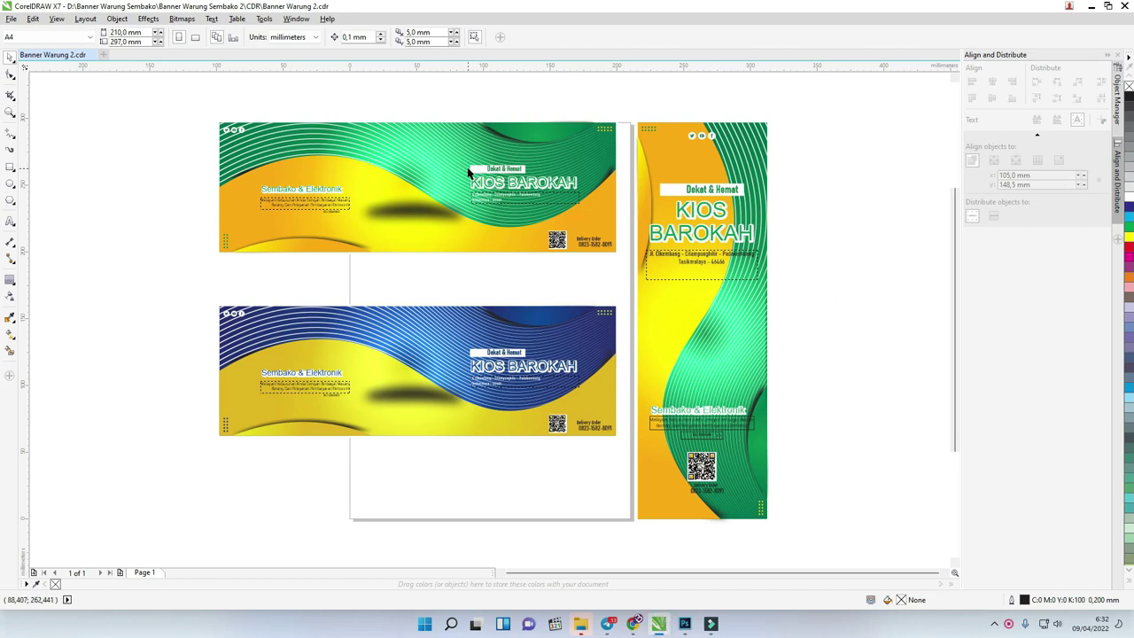
click(877, 341)
scroll(479, 285, down, 3)
scroll(479, 285, up, 4)
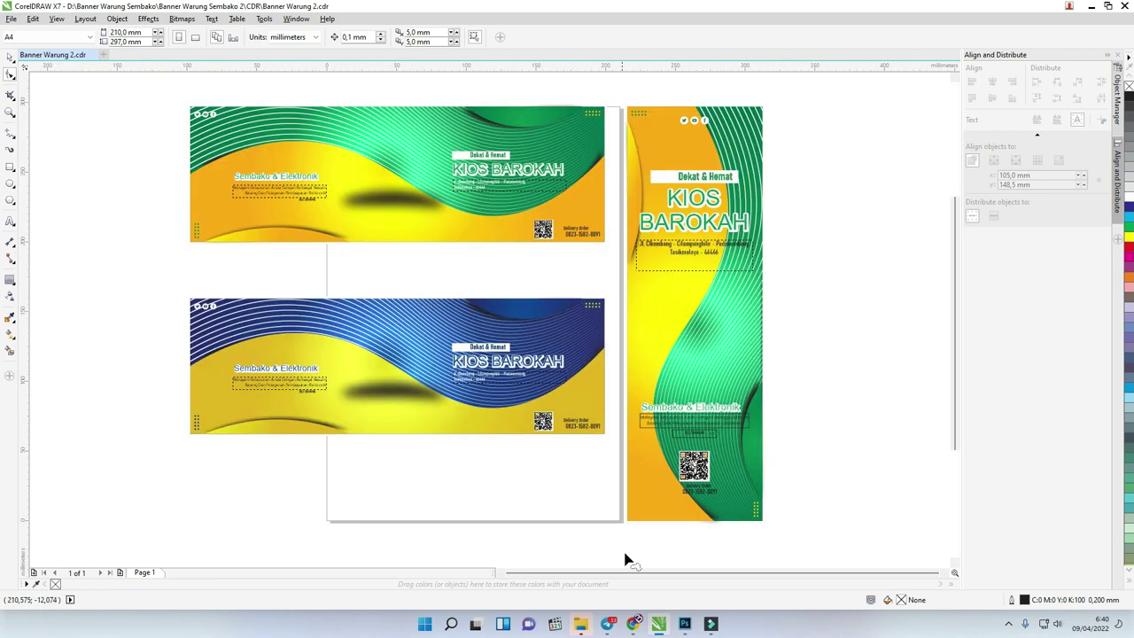
Switch to Photoshop and review the banner documents Banner Warung 2-01.psd and Banner Warung 2-02.psd.
click(684, 624)
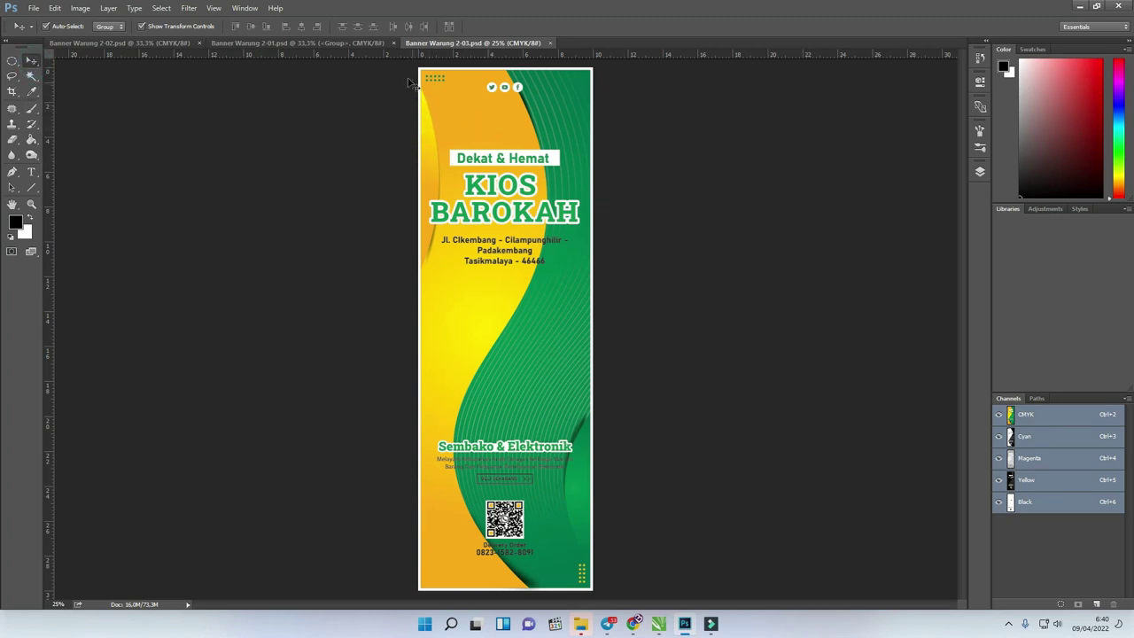
click(346, 43)
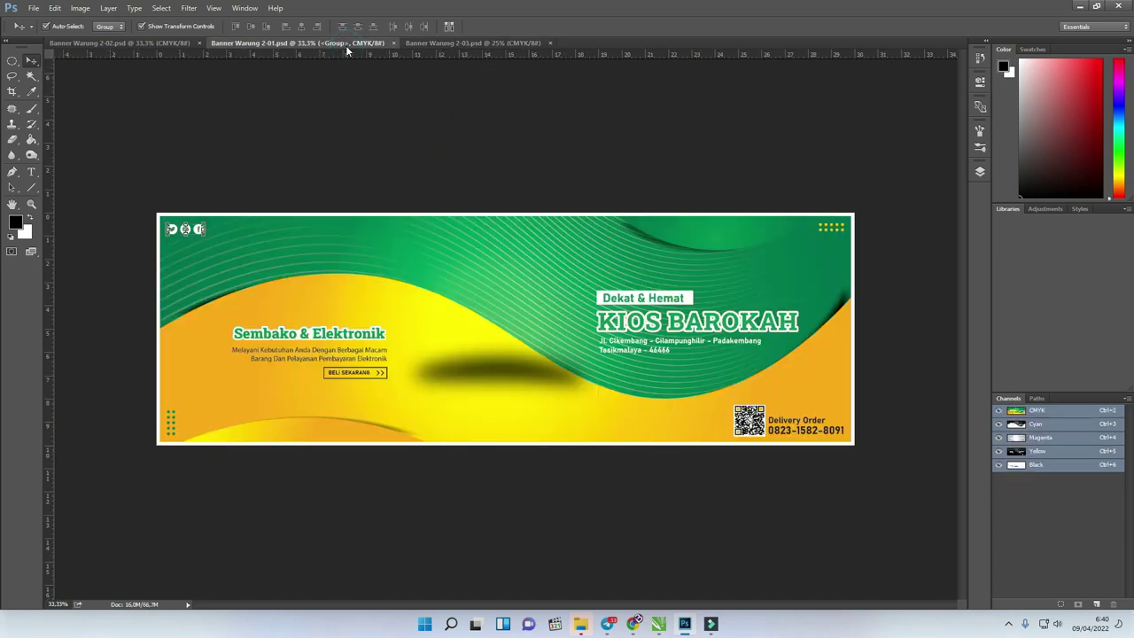
click(166, 45)
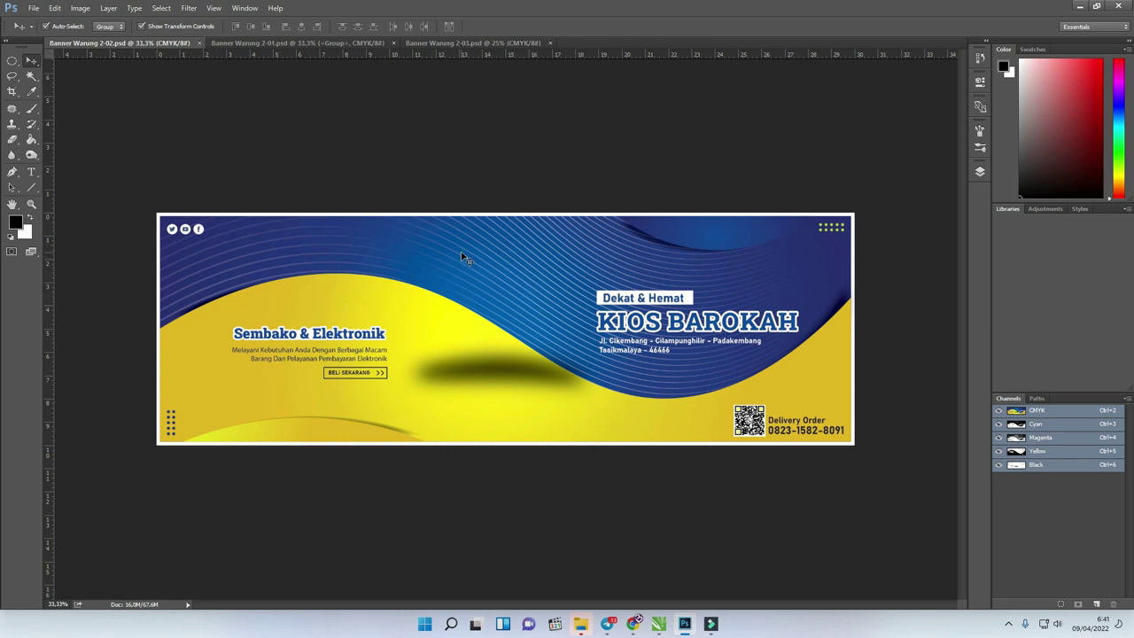
Select the blue banner's headline group and expand it and its subgroup to reach the KIOS BAROKAH text layer.
click(698, 315)
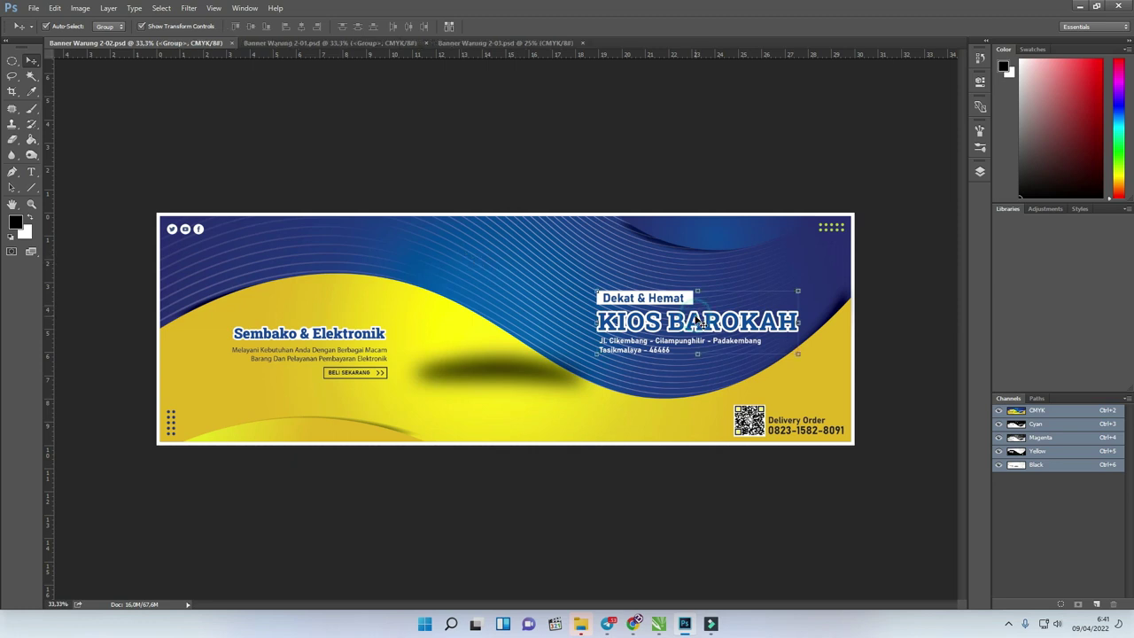
click(979, 172)
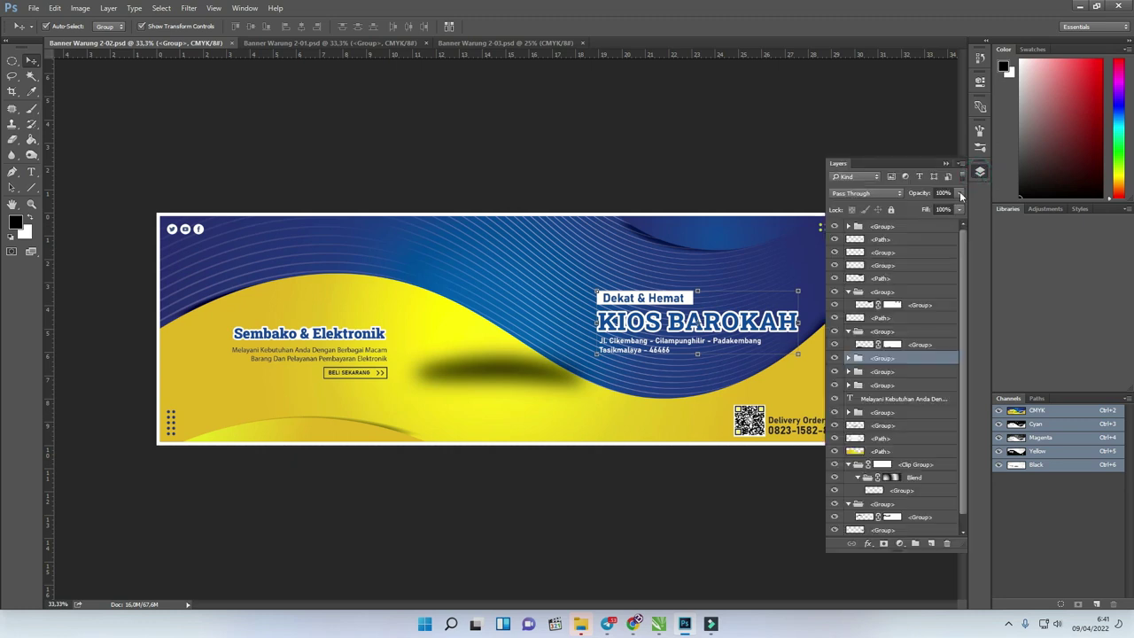
drag(962, 266, 963, 273)
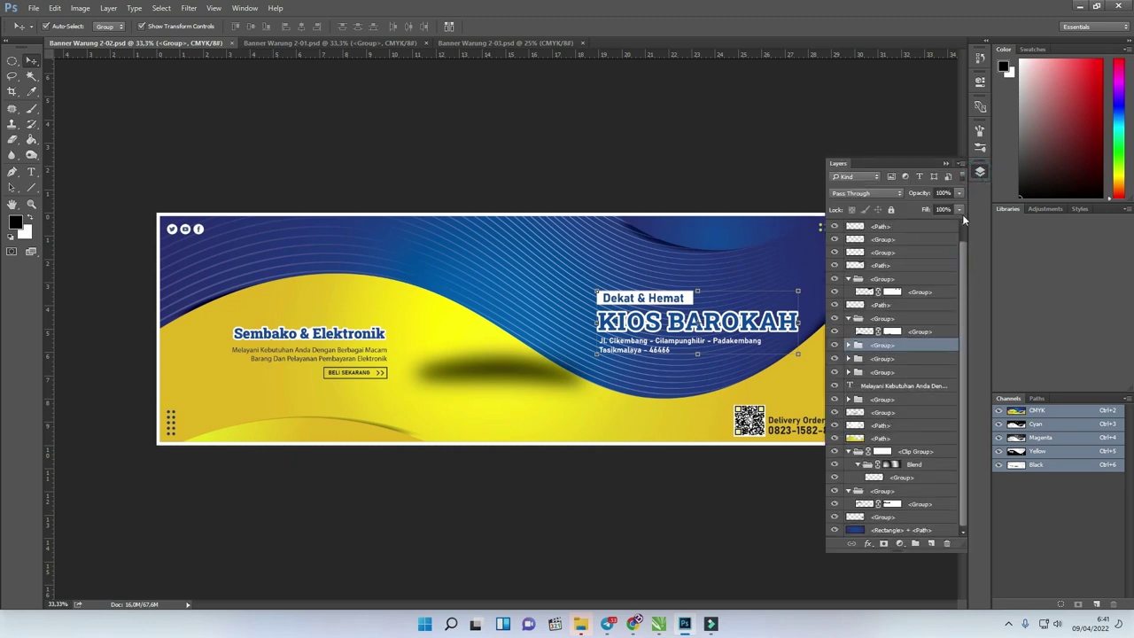
click(848, 345)
click(858, 359)
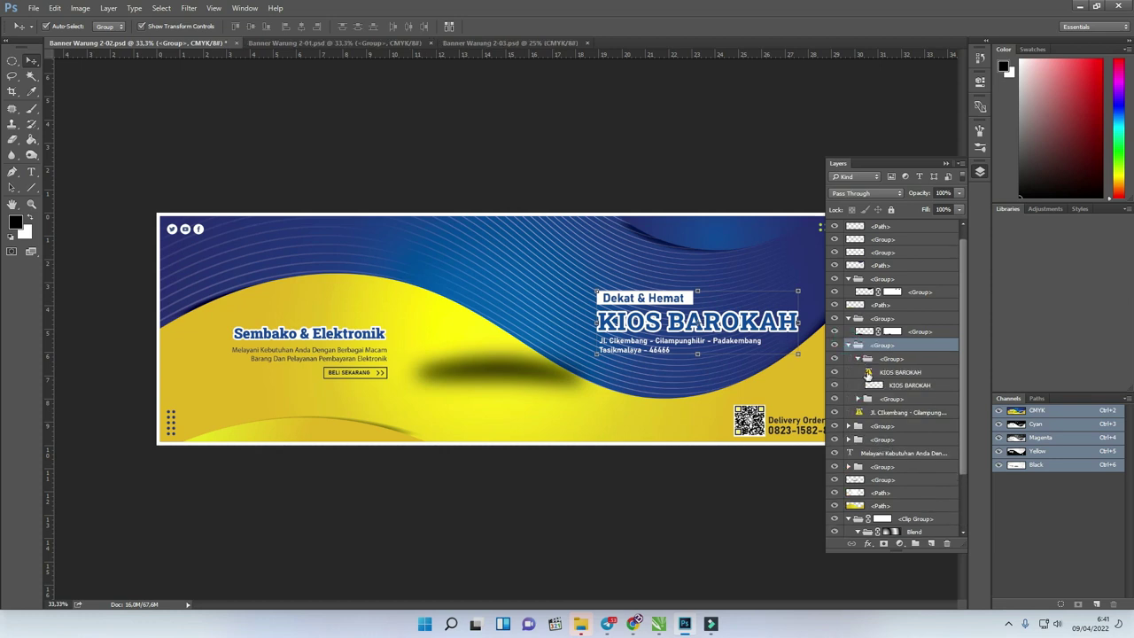
Accept font substitution for the KIOS BAROKAH text layer and set its font to Roboto Slab Bold.
double_click(869, 372)
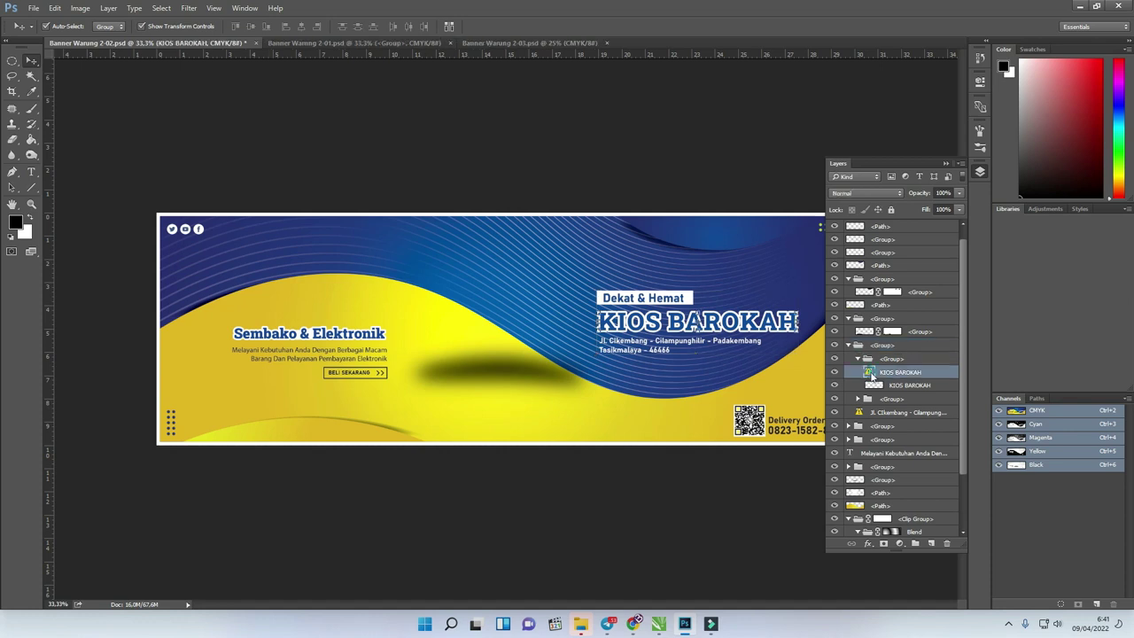
click(665, 186)
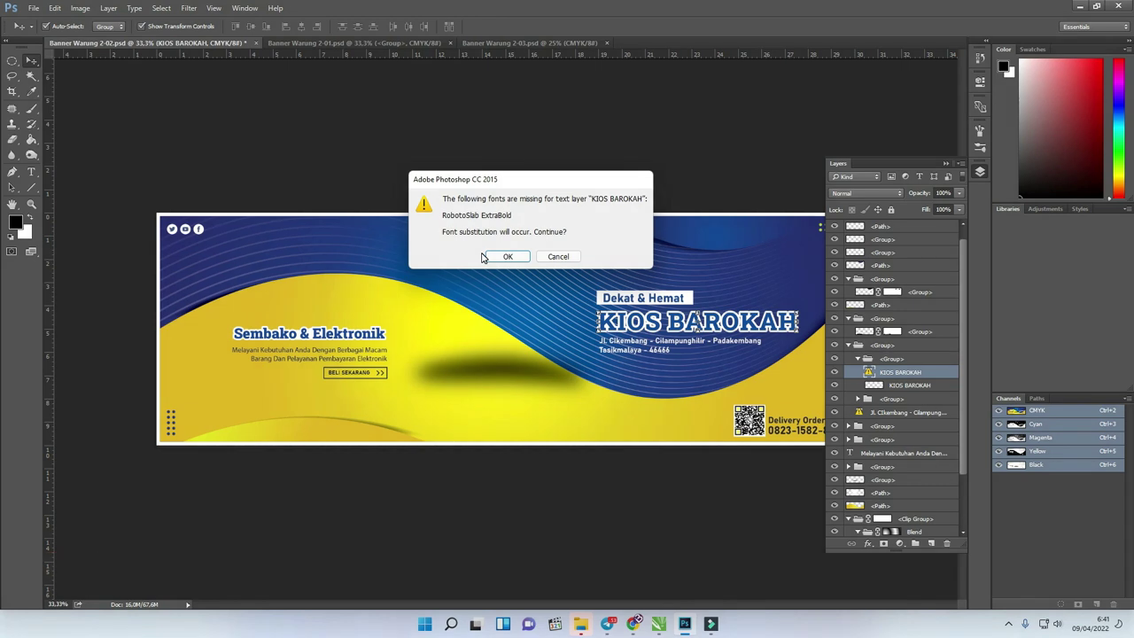
drag(577, 174, 519, 166)
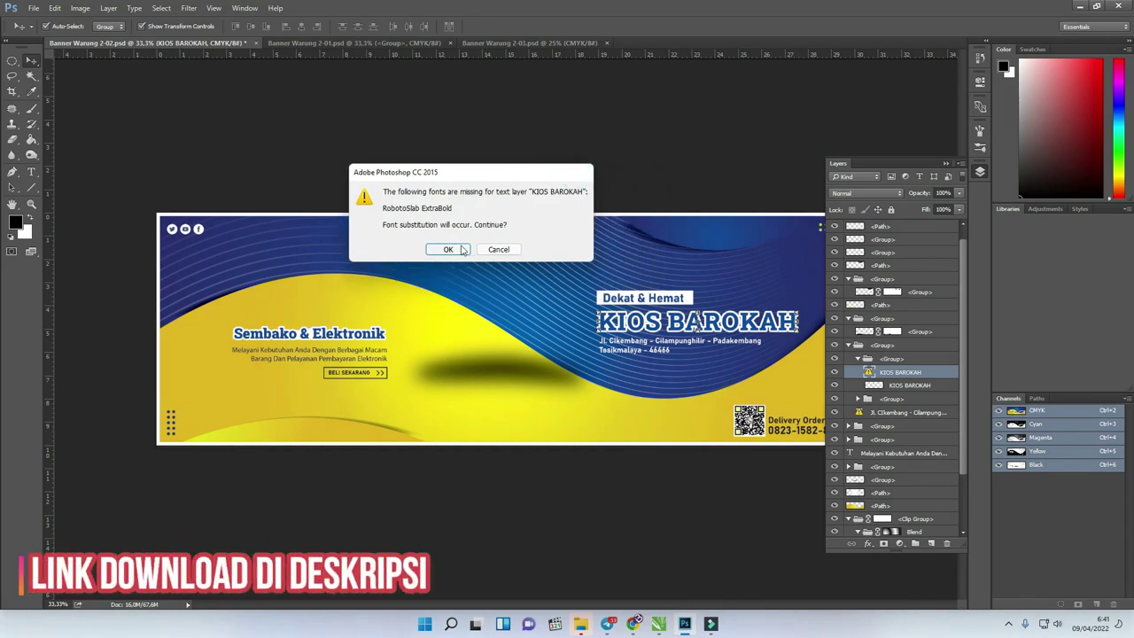
click(449, 250)
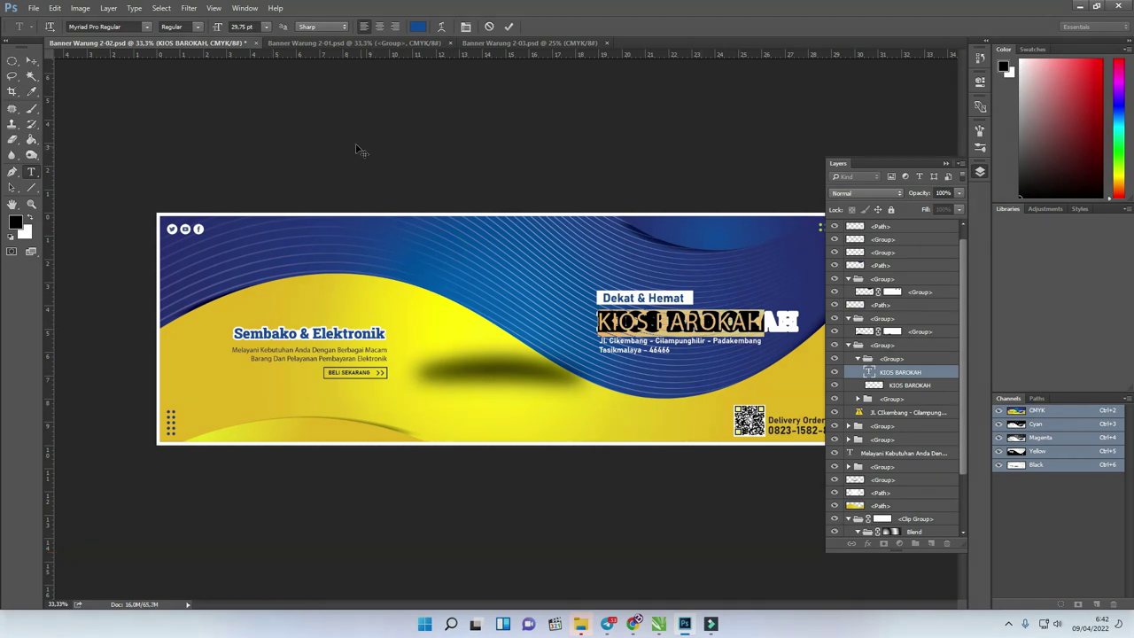
click(140, 27)
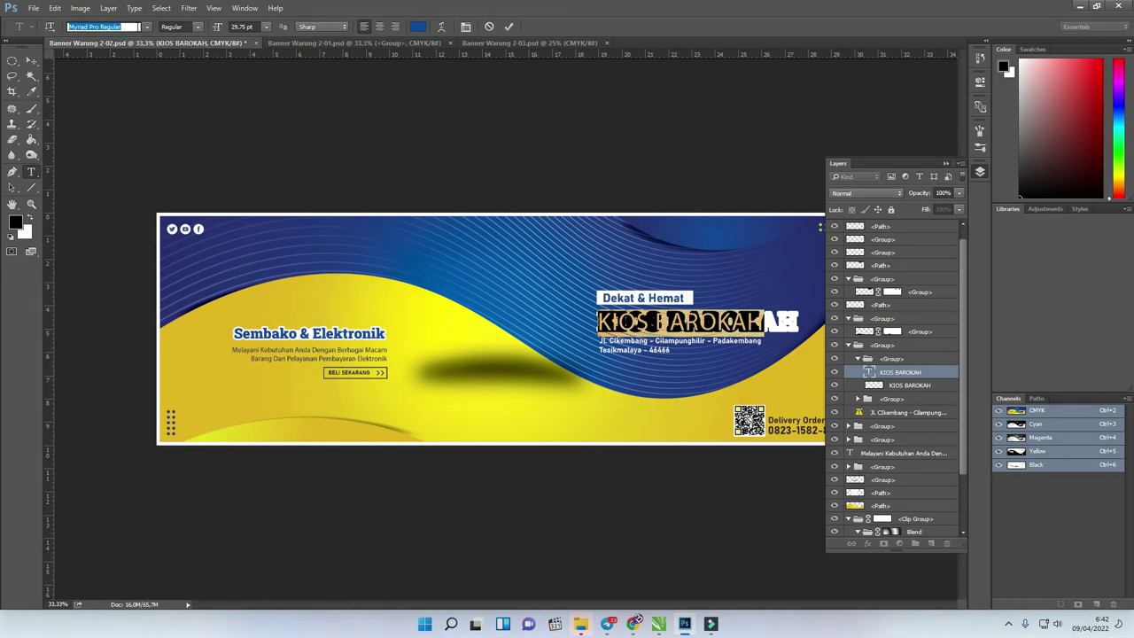
text(a)
text(lab)
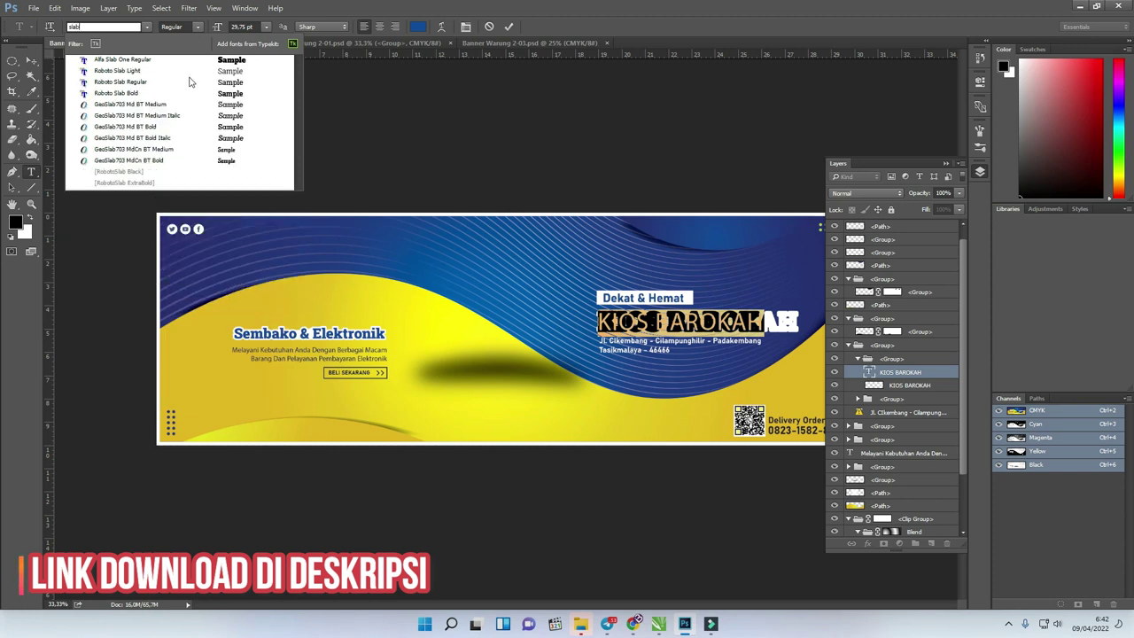
click(110, 93)
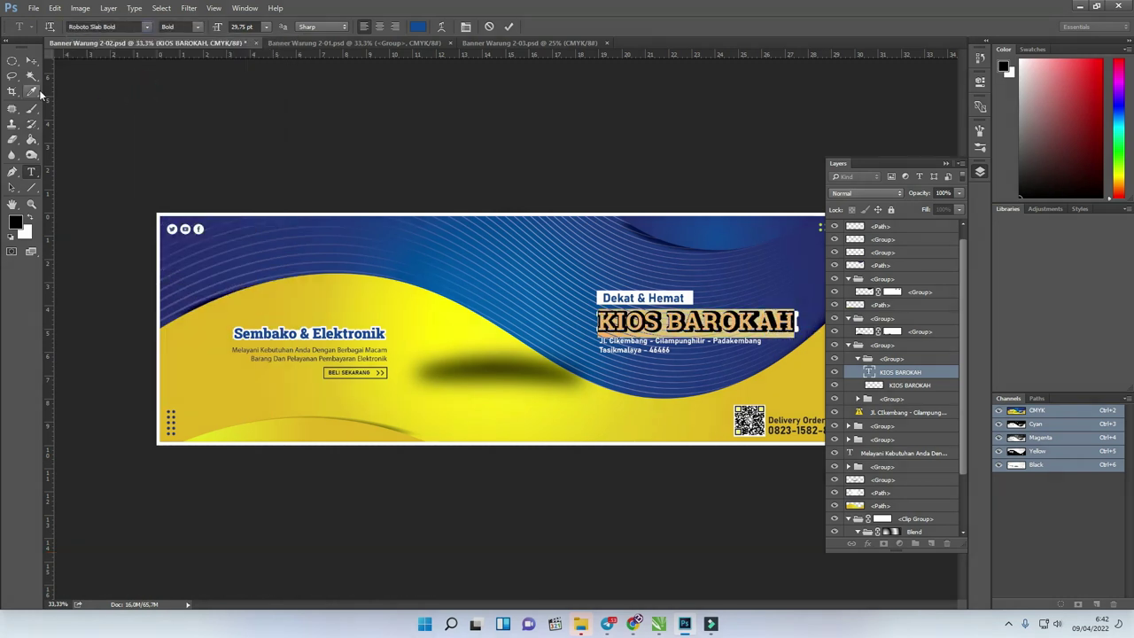
click(31, 60)
click(187, 71)
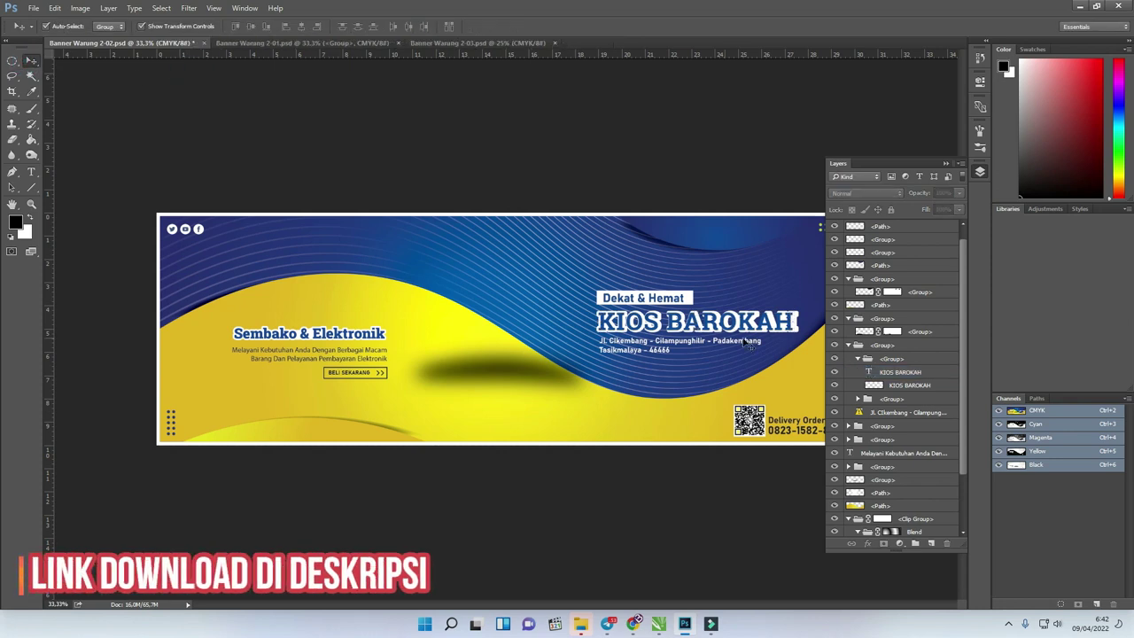
Hide the white KIOS BAROKAH outline layer beneath the headline's text layer.
scroll(764, 341, up, 5)
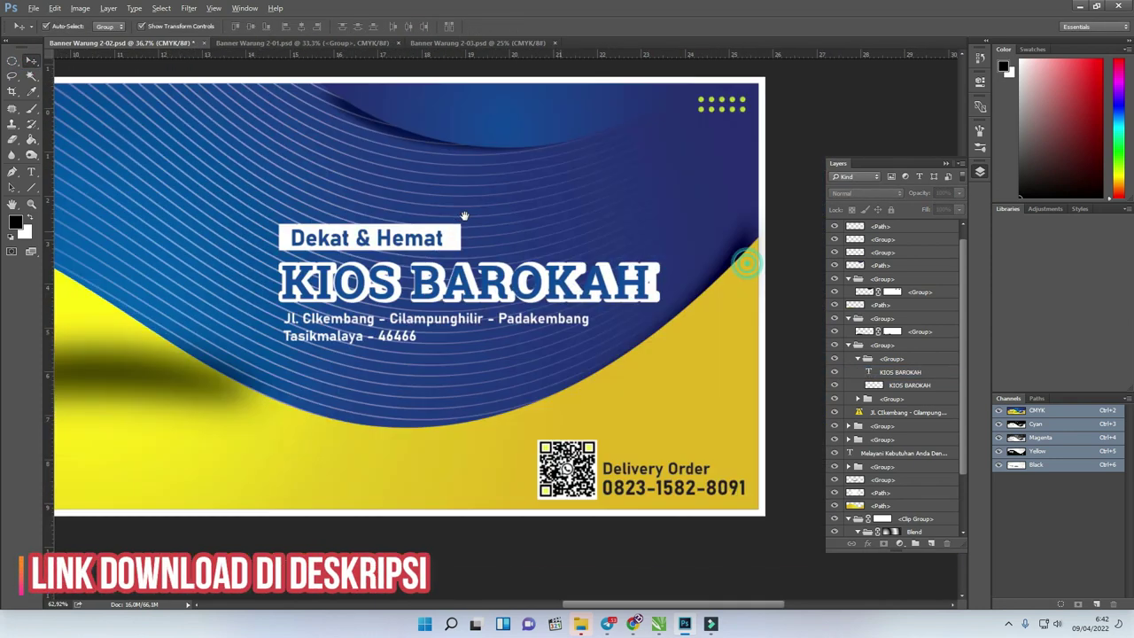
click(640, 328)
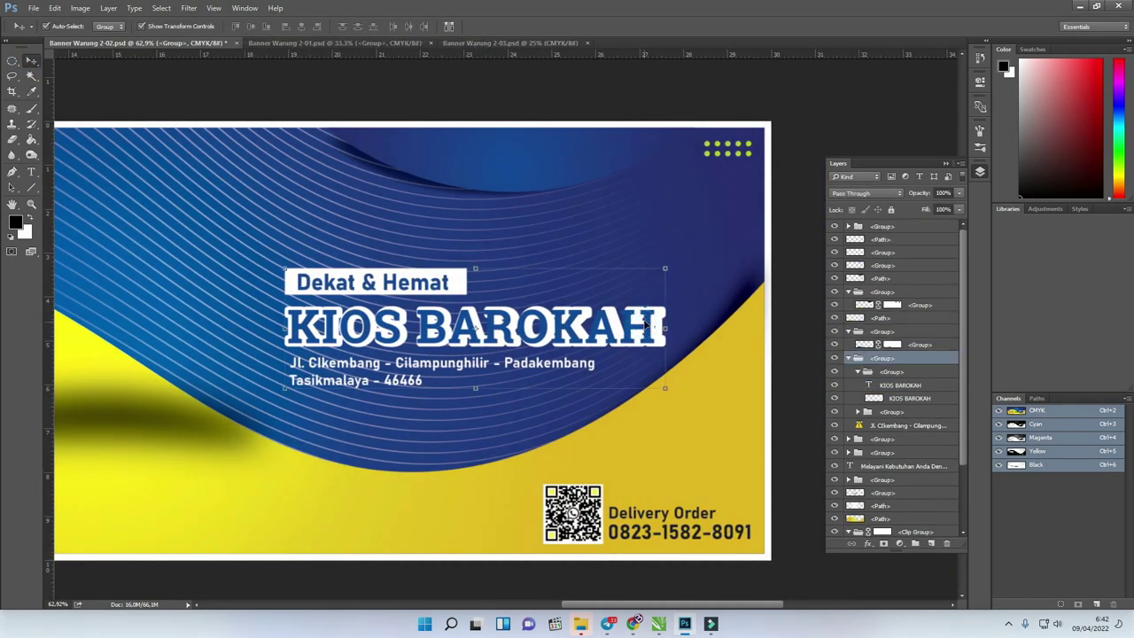
drag(640, 328, 648, 321)
click(835, 399)
click(836, 399)
click(836, 399)
click(836, 398)
click(834, 399)
Add a white outside Stroke layer style to the KIOS BAROKAH text layer and open its settings.
click(895, 386)
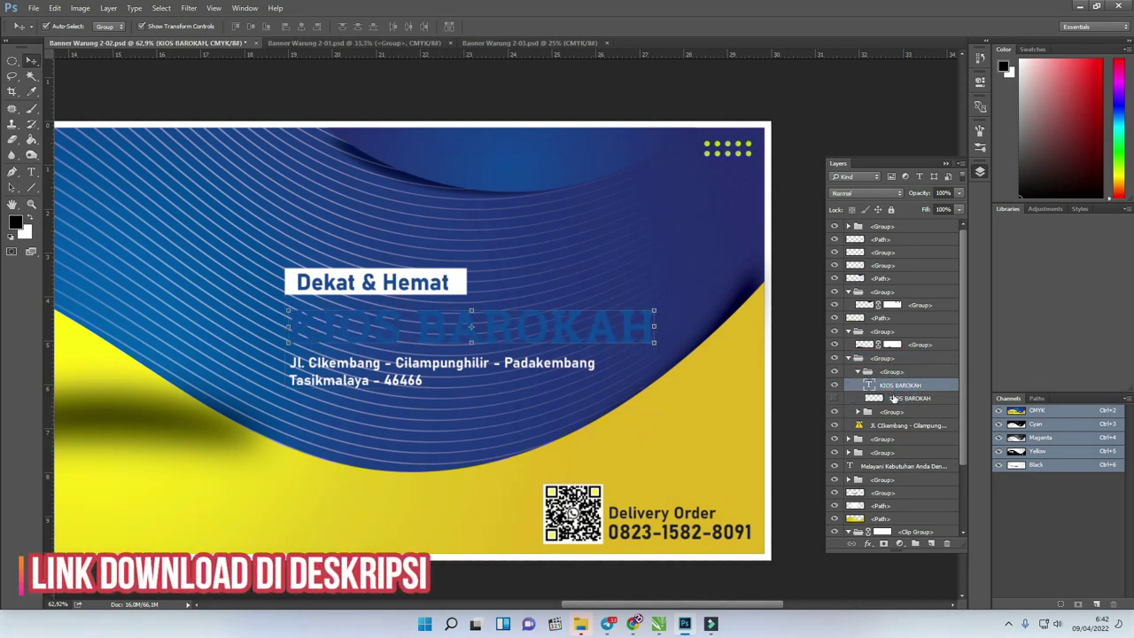
right_click(905, 390)
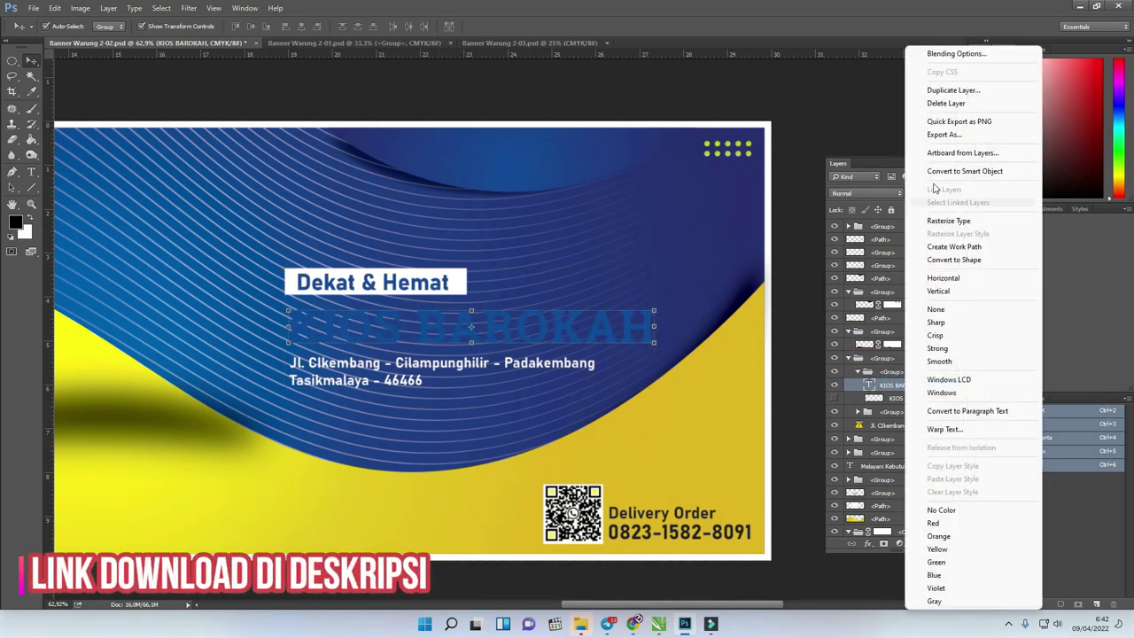
click(962, 56)
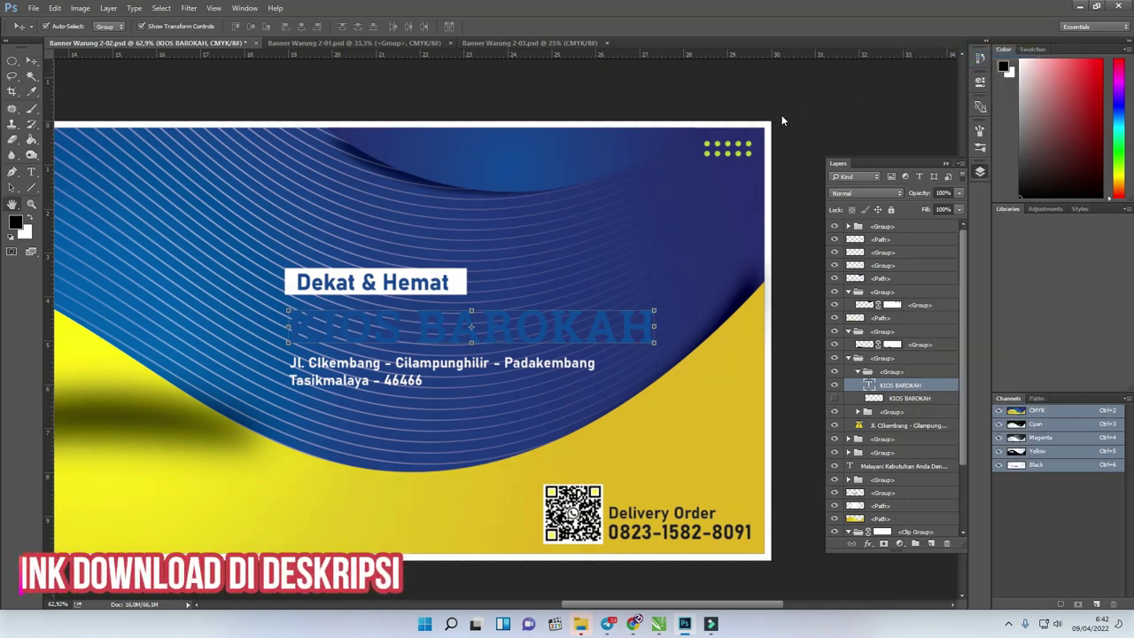
drag(634, 107, 920, 90)
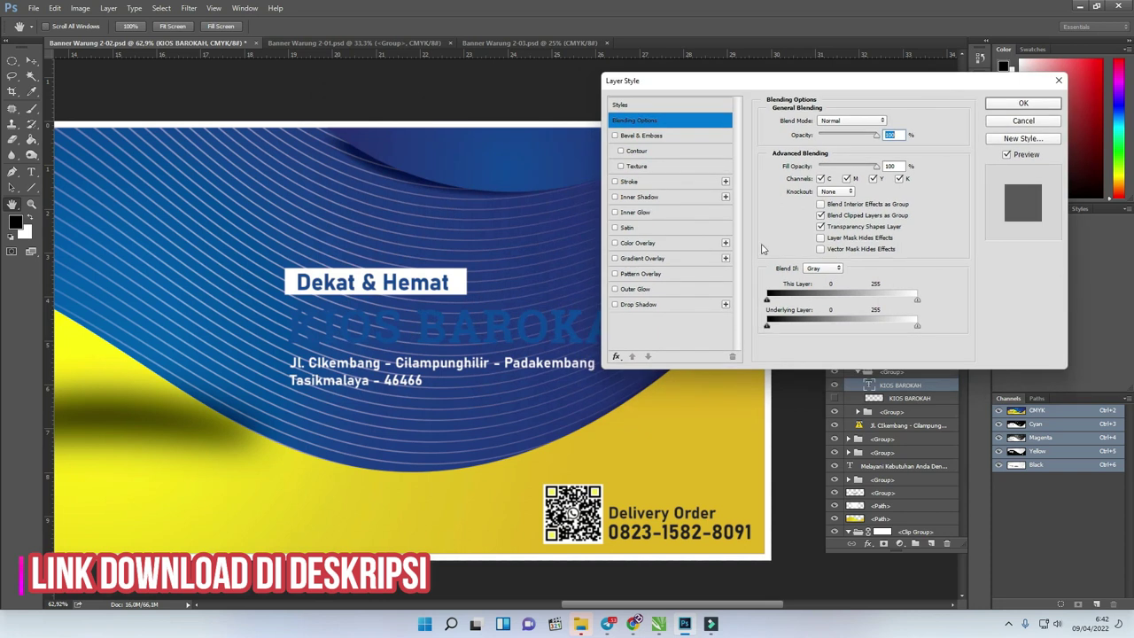
drag(714, 76, 758, 77)
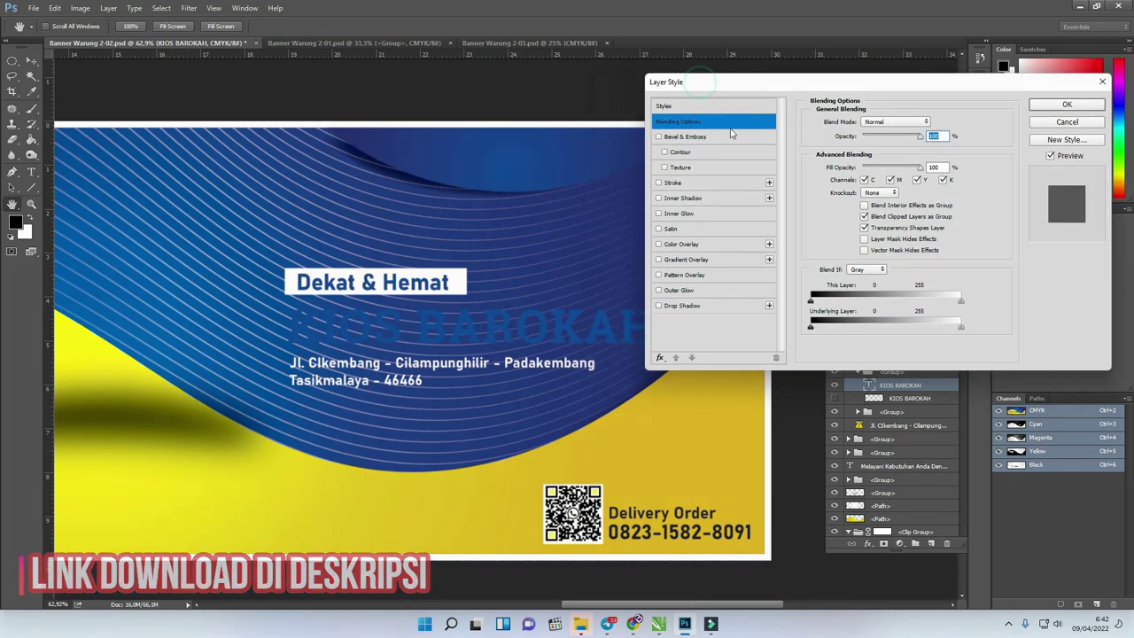
click(659, 182)
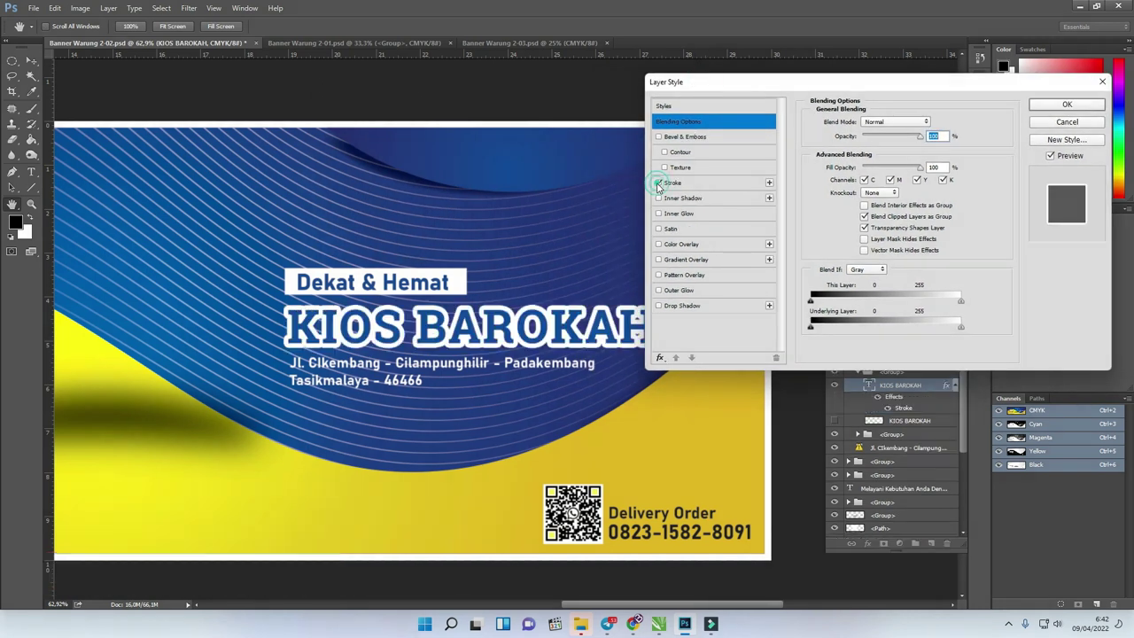
click(718, 183)
drag(865, 82, 903, 78)
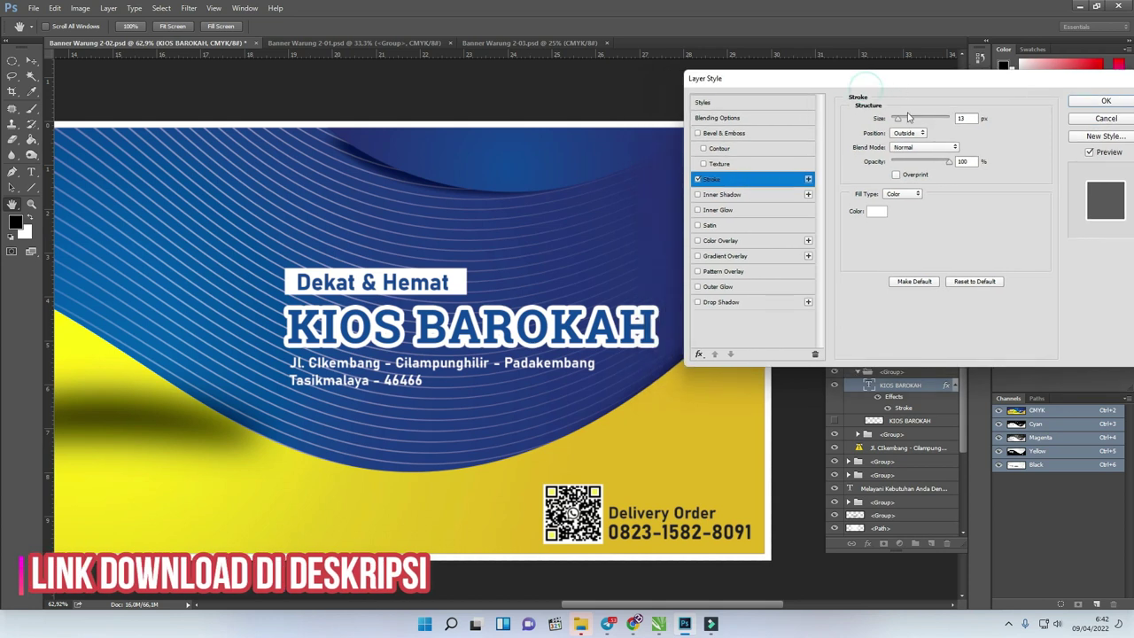
Set the KIOS BAROKAH stroke size to about 18 px and apply the layer style.
click(898, 121)
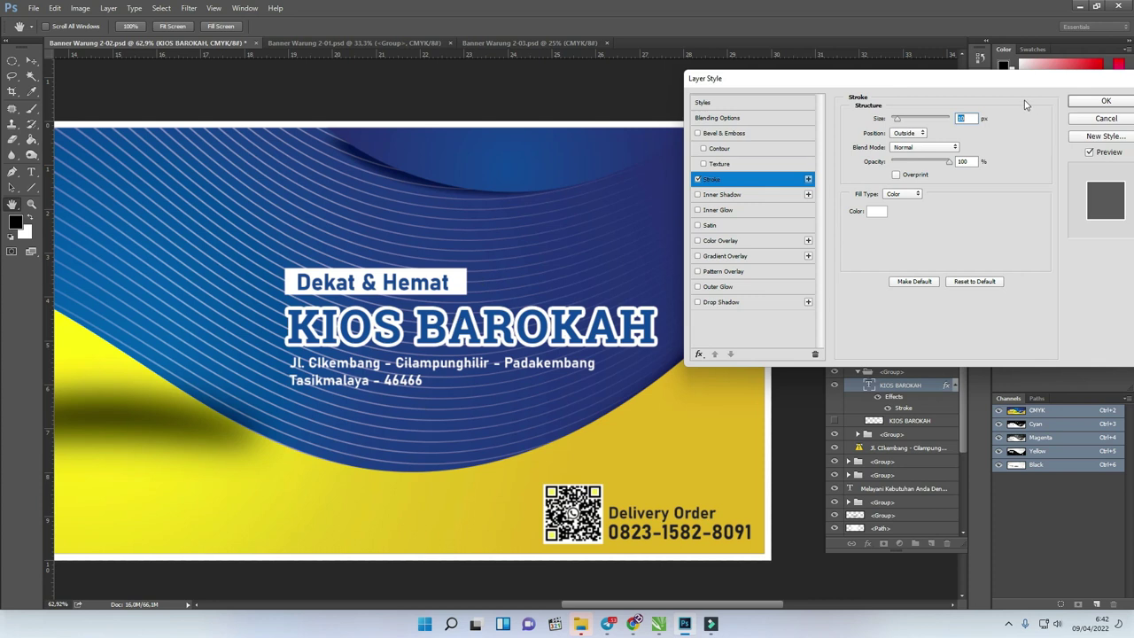
drag(903, 122, 899, 122)
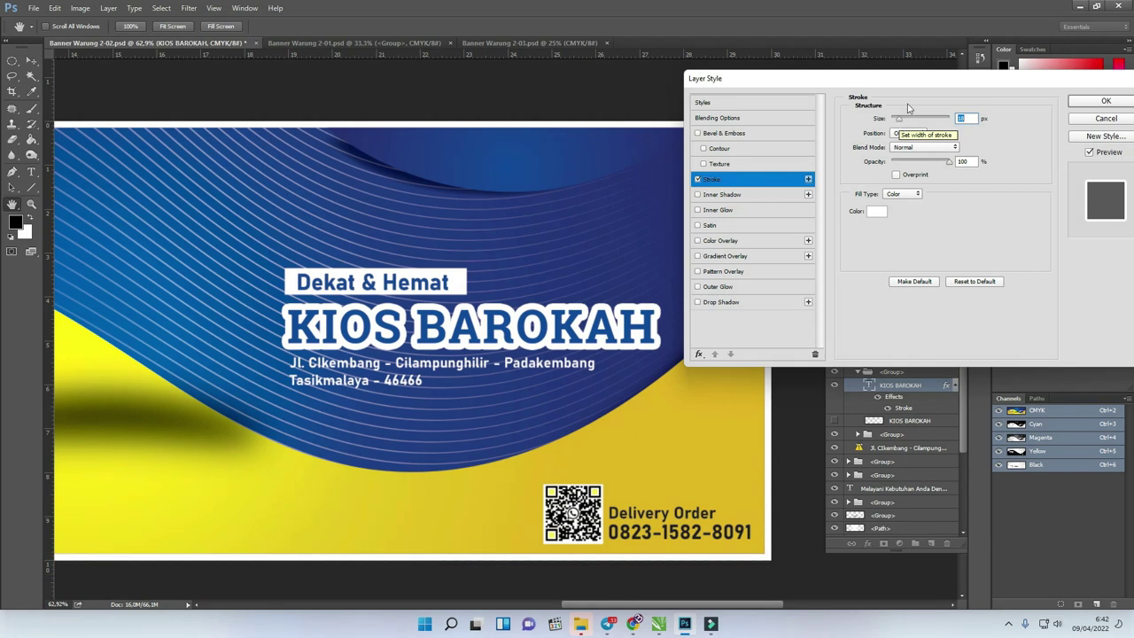
drag(891, 120, 891, 122)
drag(908, 83, 789, 82)
click(959, 106)
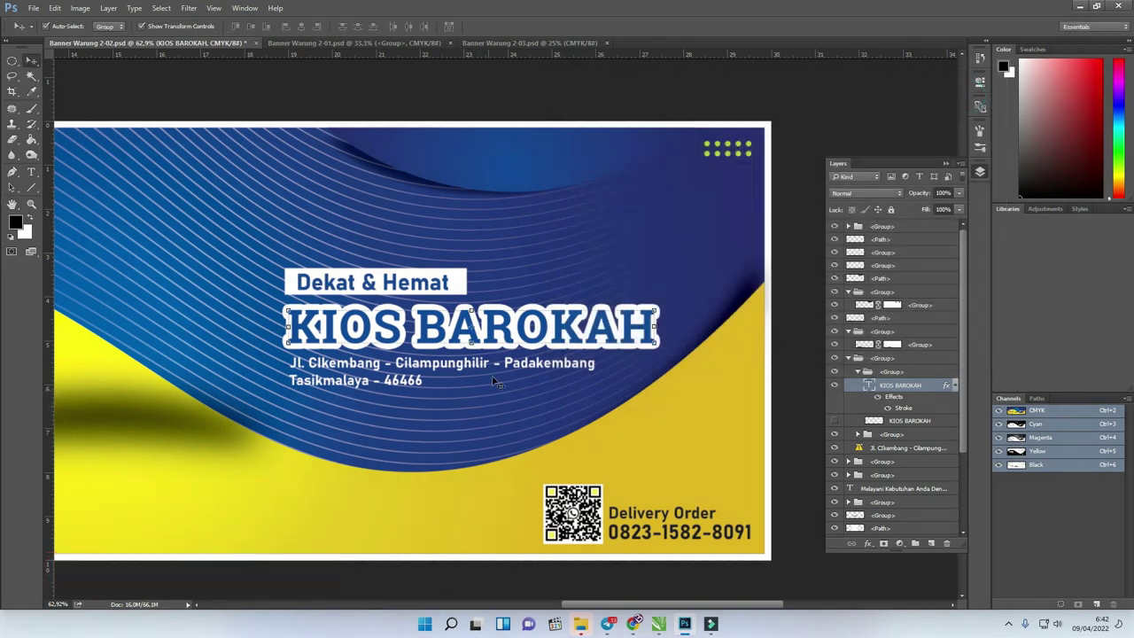
scroll(496, 383, down, 3)
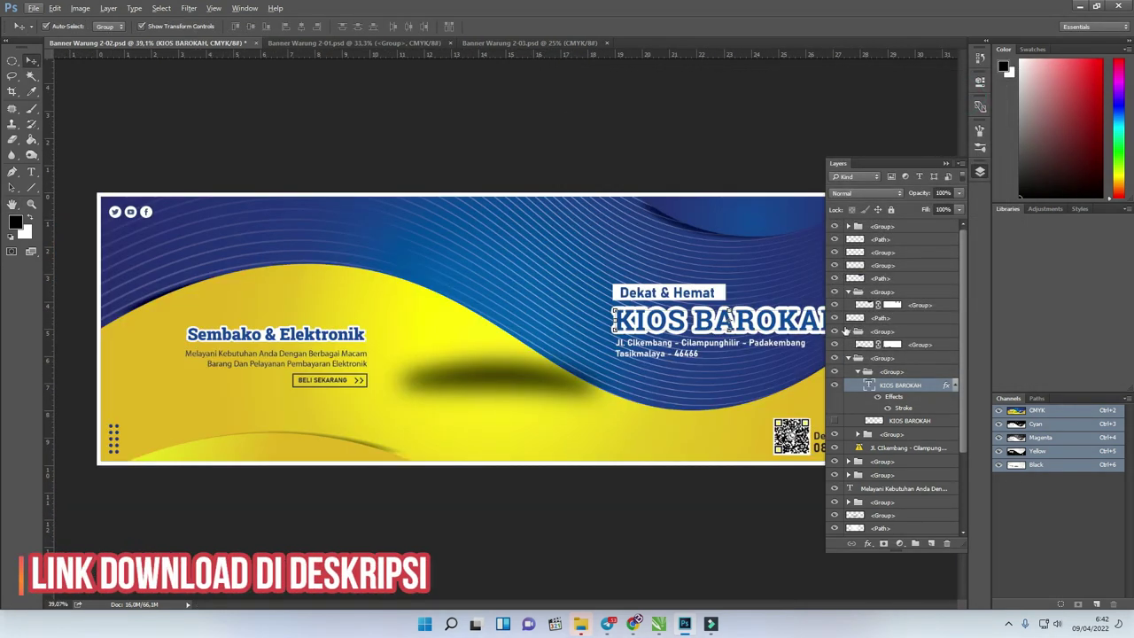
Collapse the expanded groups in the layer list, including the one holding the KIOS BAROKAH headline.
drag(962, 350, 962, 413)
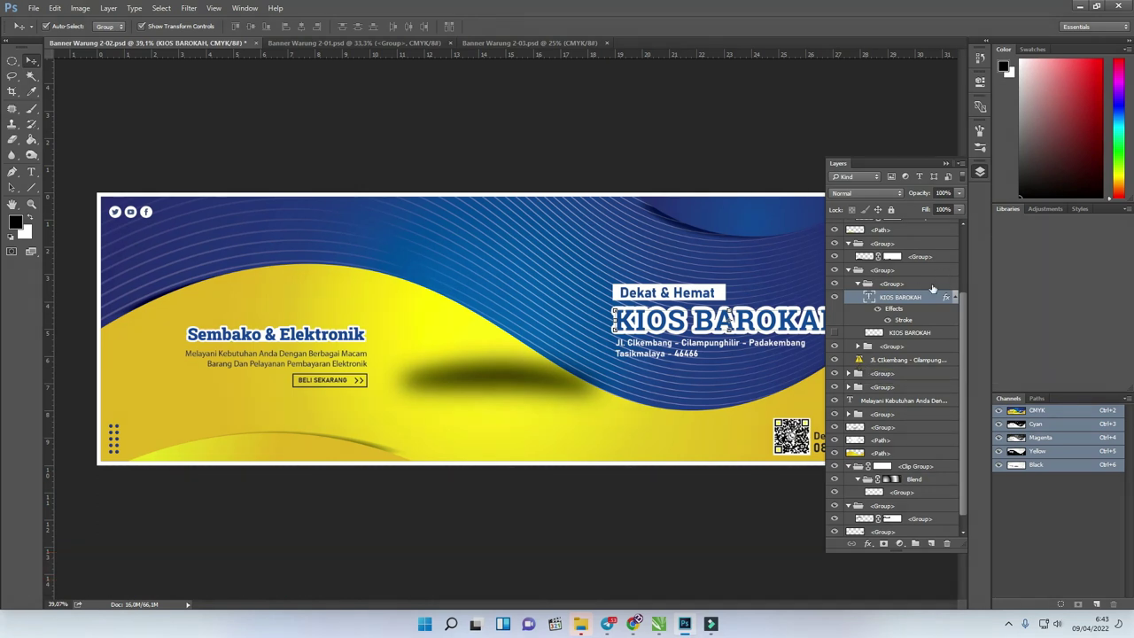
drag(963, 321, 964, 397)
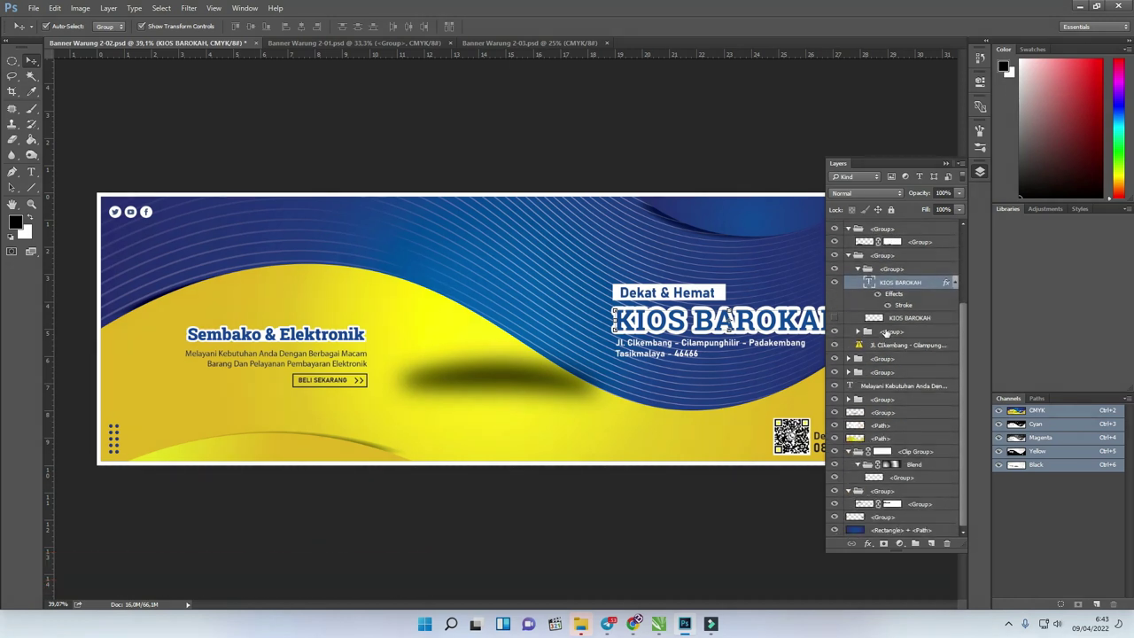
scroll(886, 335, up, 3)
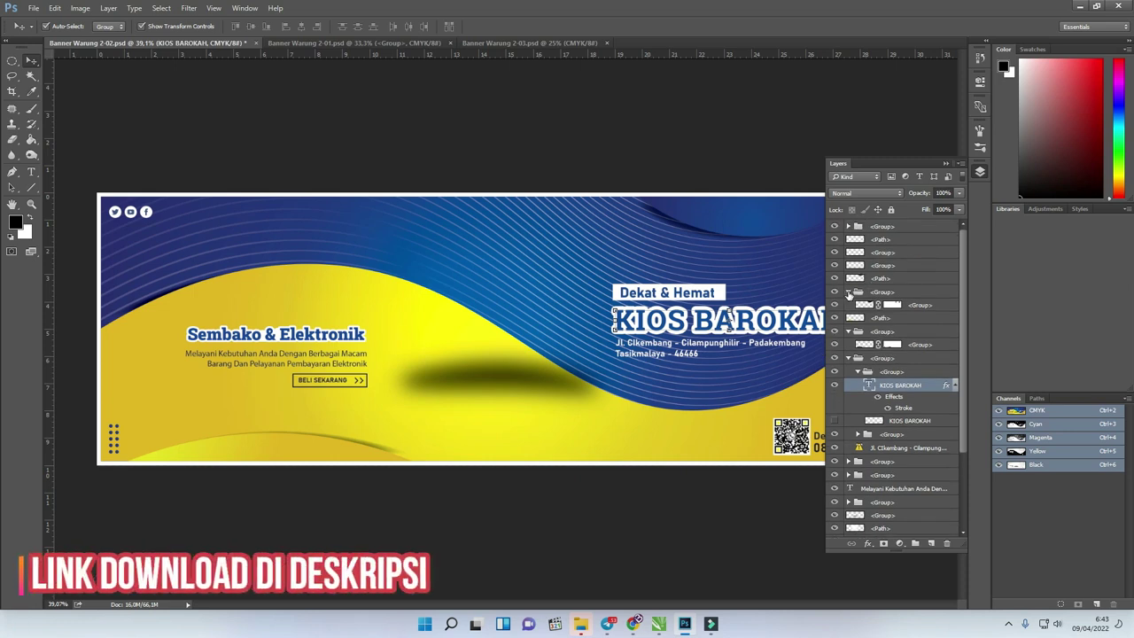
click(848, 292)
click(848, 318)
click(848, 331)
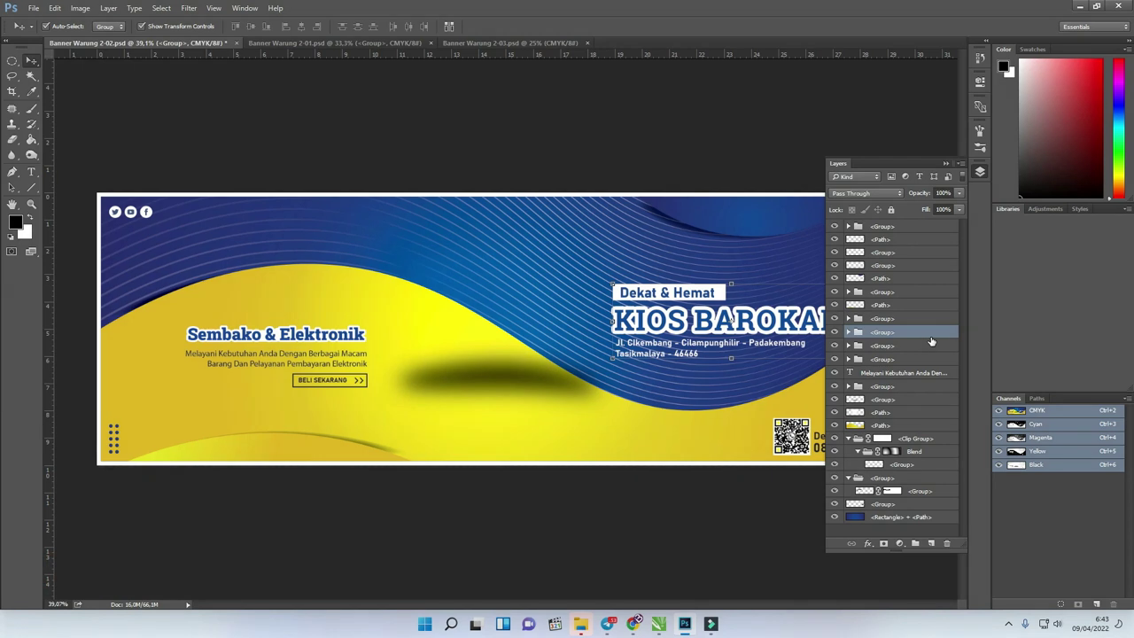
Examine the description text, BELI SEKARANG group, product shadow and overlay path, checking the shadow and overlay by toggling their visibility.
click(918, 387)
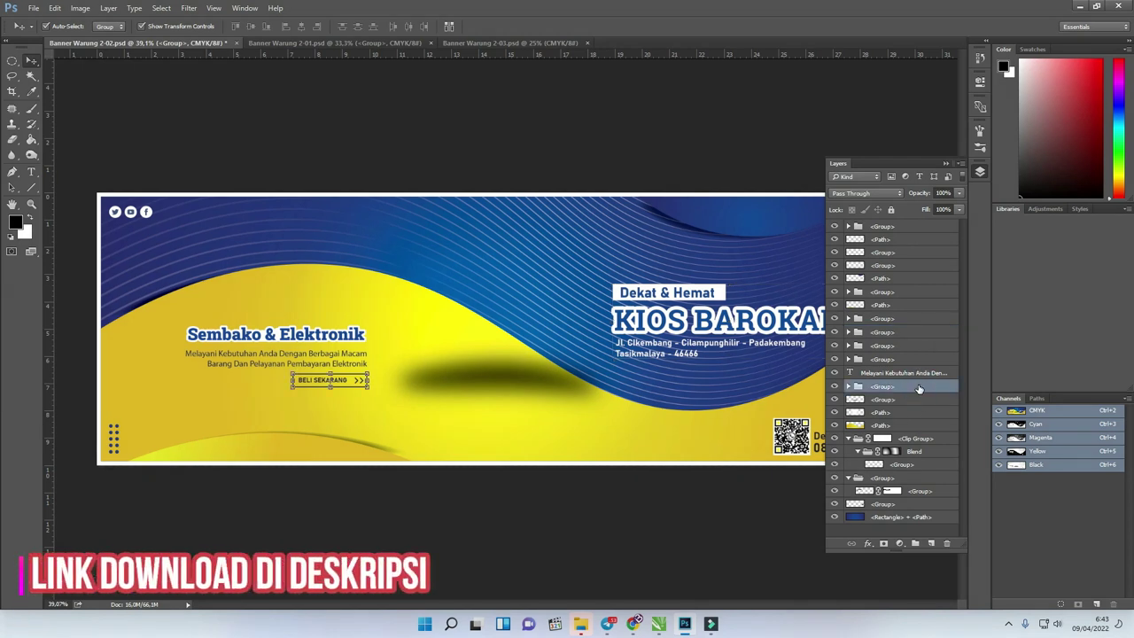
click(919, 374)
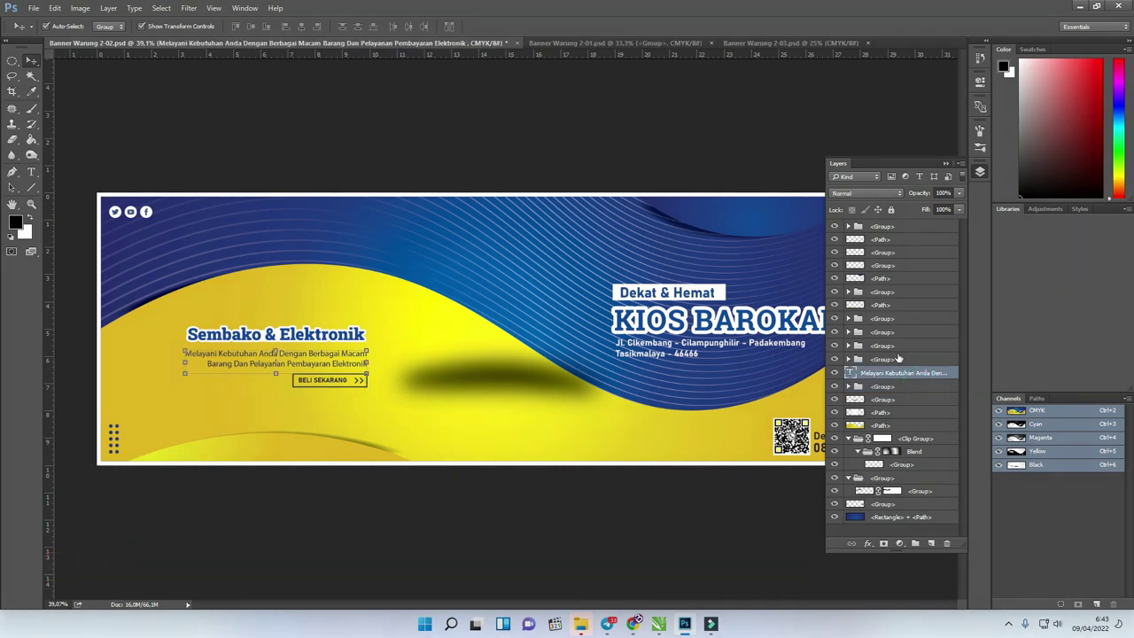
click(900, 388)
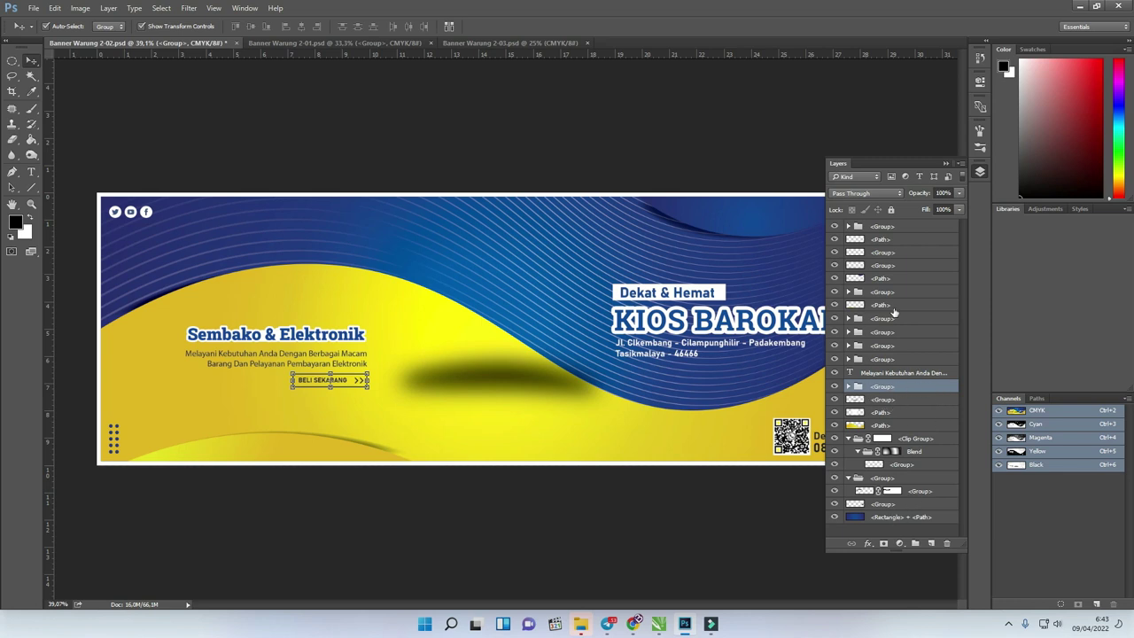
click(884, 401)
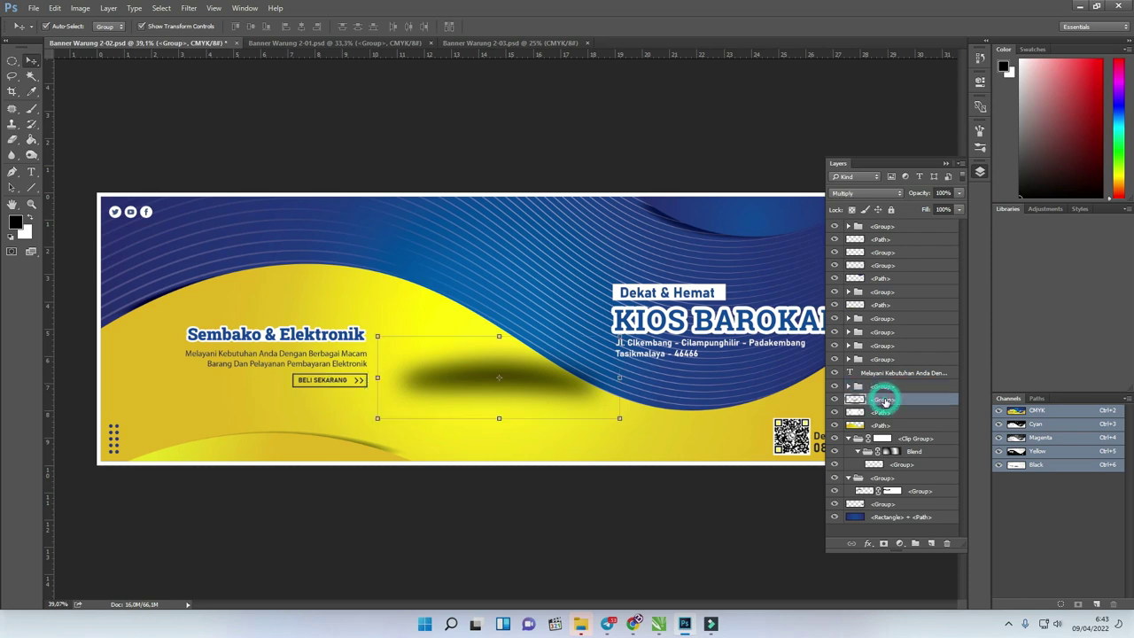
click(835, 401)
click(834, 401)
click(886, 412)
click(835, 413)
click(835, 413)
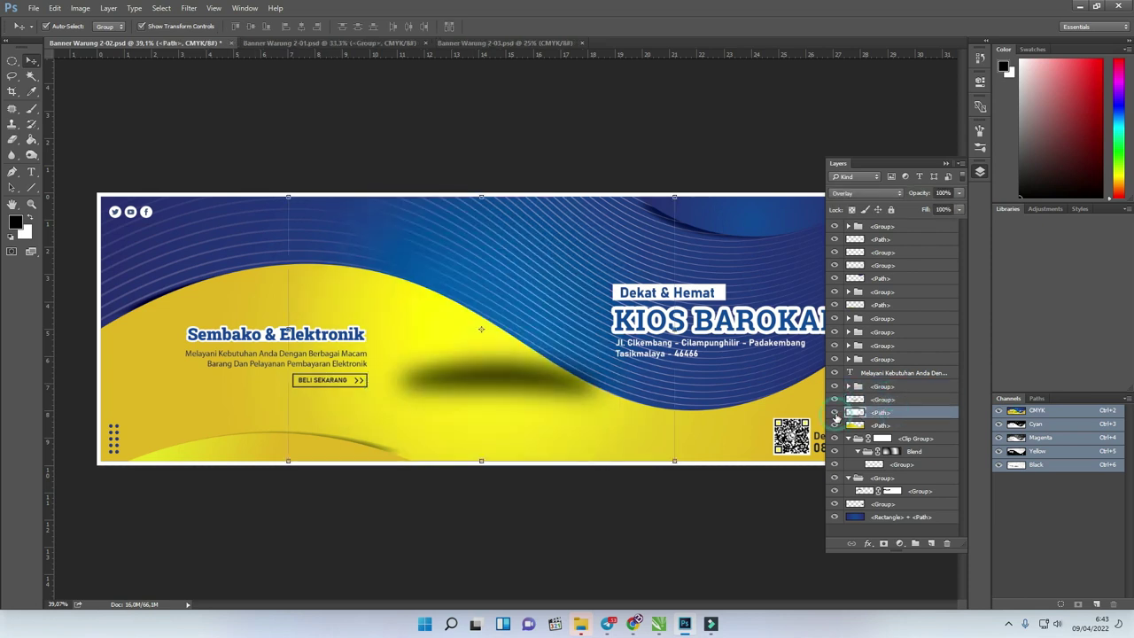
Add a Hue/Saturation adjustment layer above the yellow wave path and raise its saturation to +21.
click(898, 426)
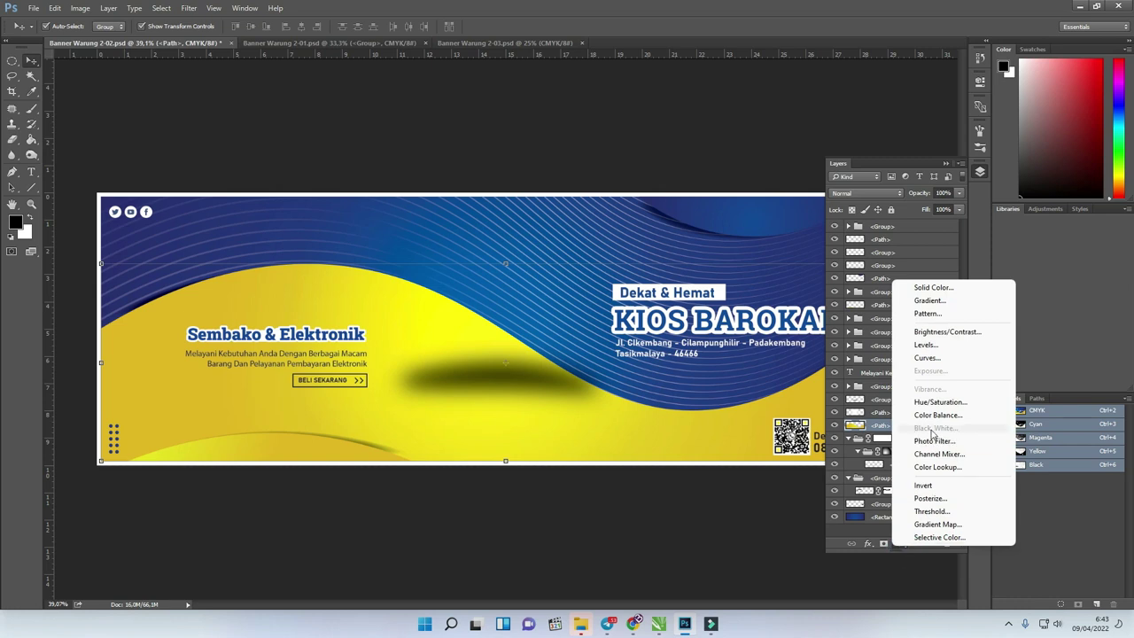
click(931, 401)
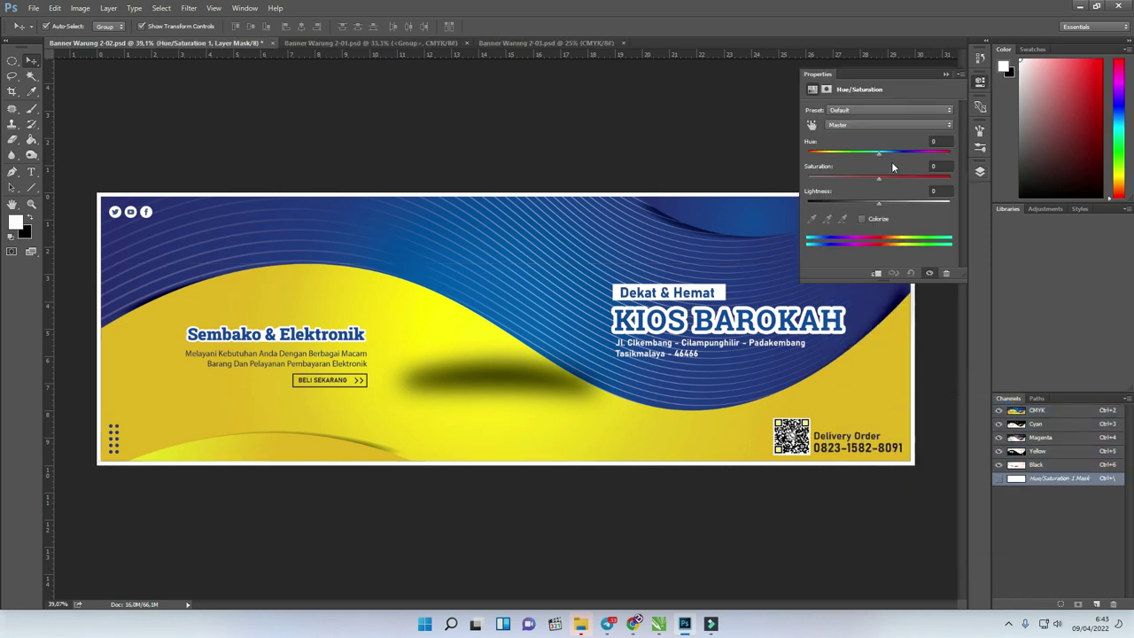
mouse_move(878, 157)
mouse_down()
mouse_move(854, 162)
mouse_move(895, 154)
mouse_up()
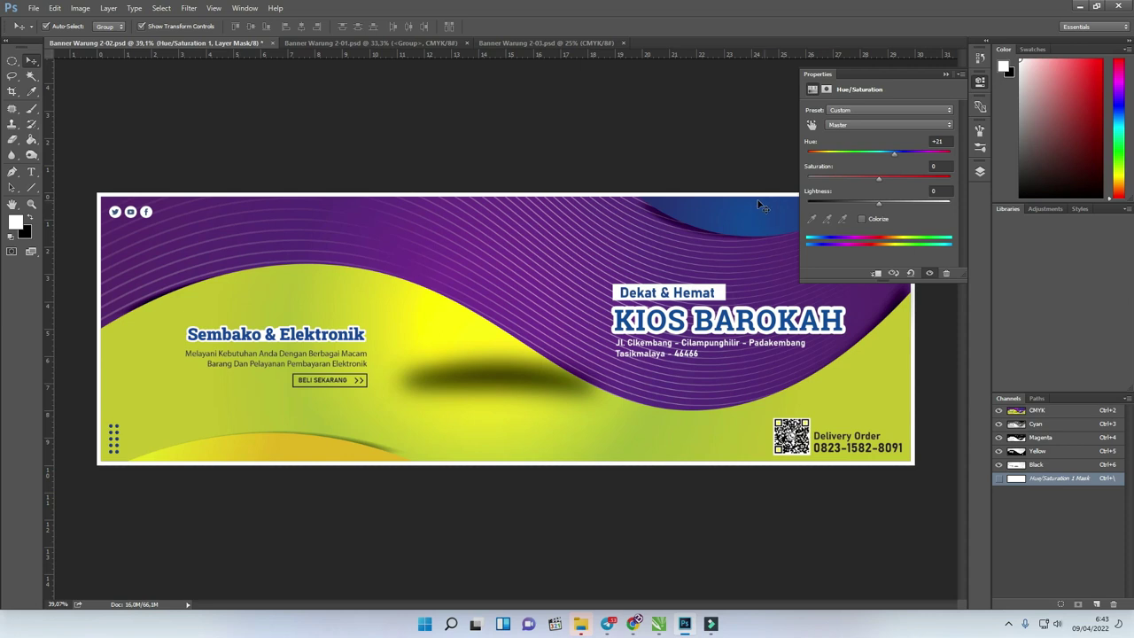
drag(880, 179, 881, 149)
Identify the blue curved path at the banner's upper right and move it with its shadow group beneath the Hue/Saturation adjustment.
click(980, 172)
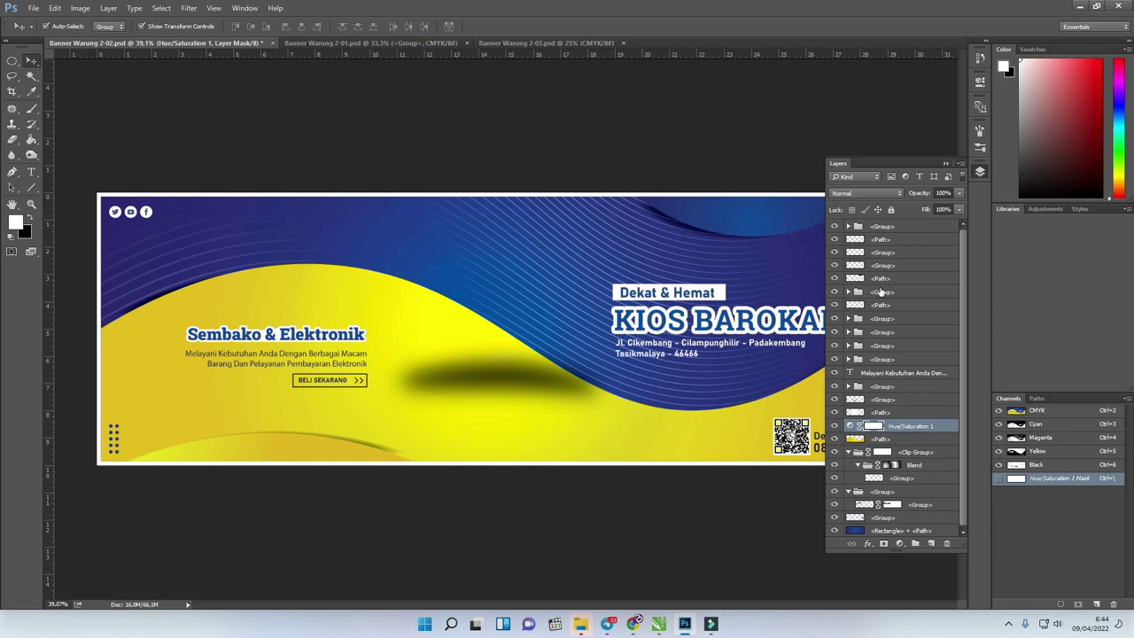
click(883, 280)
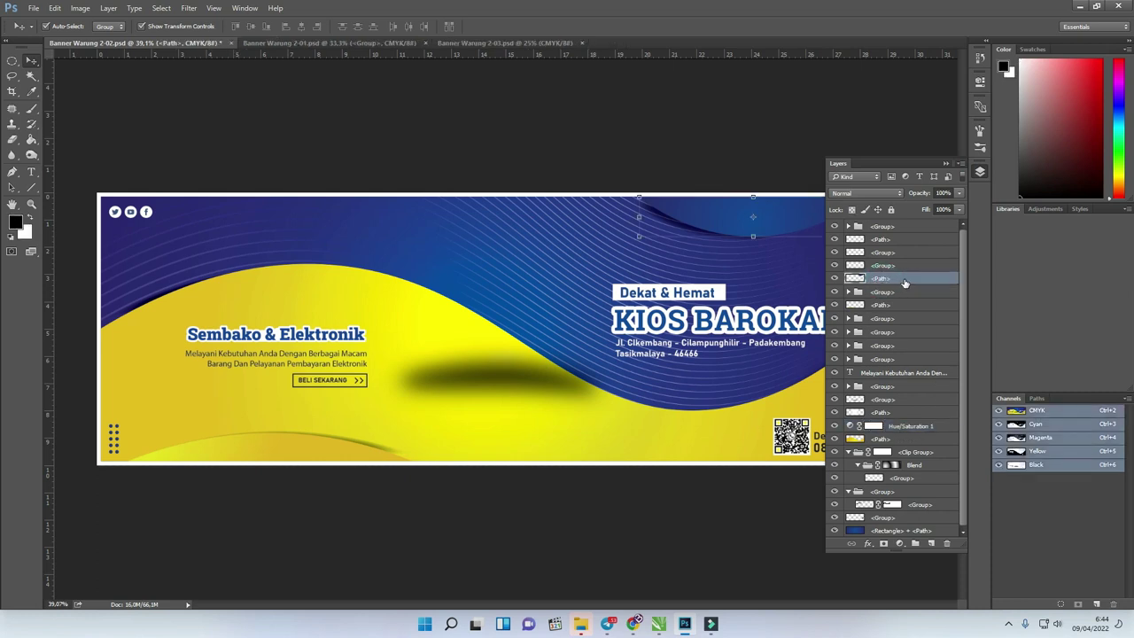
click(834, 278)
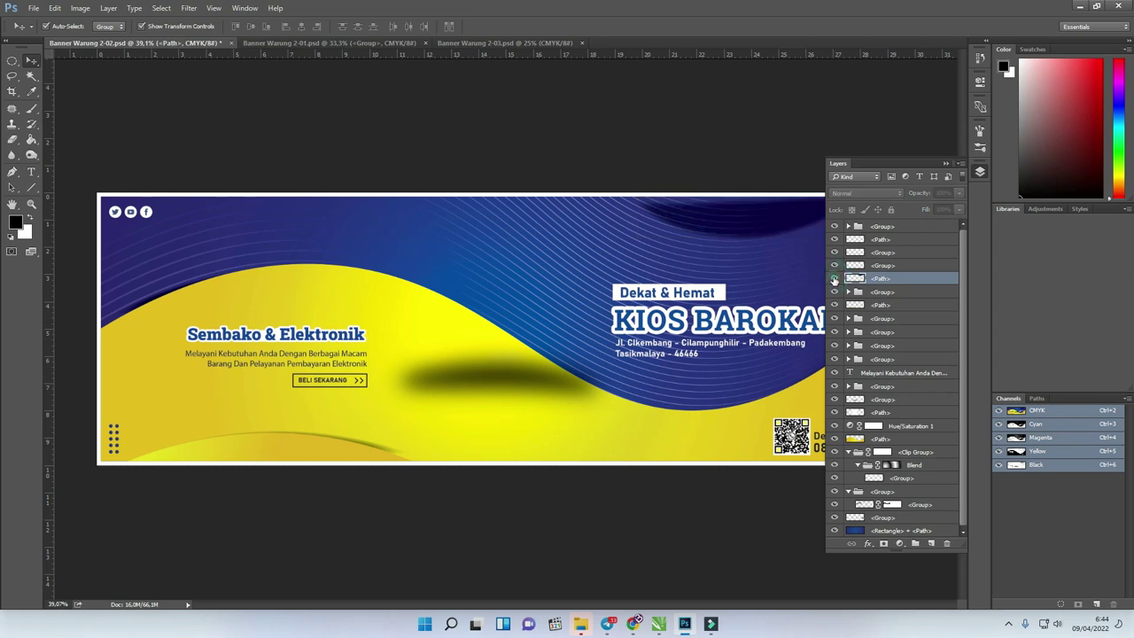
click(834, 278)
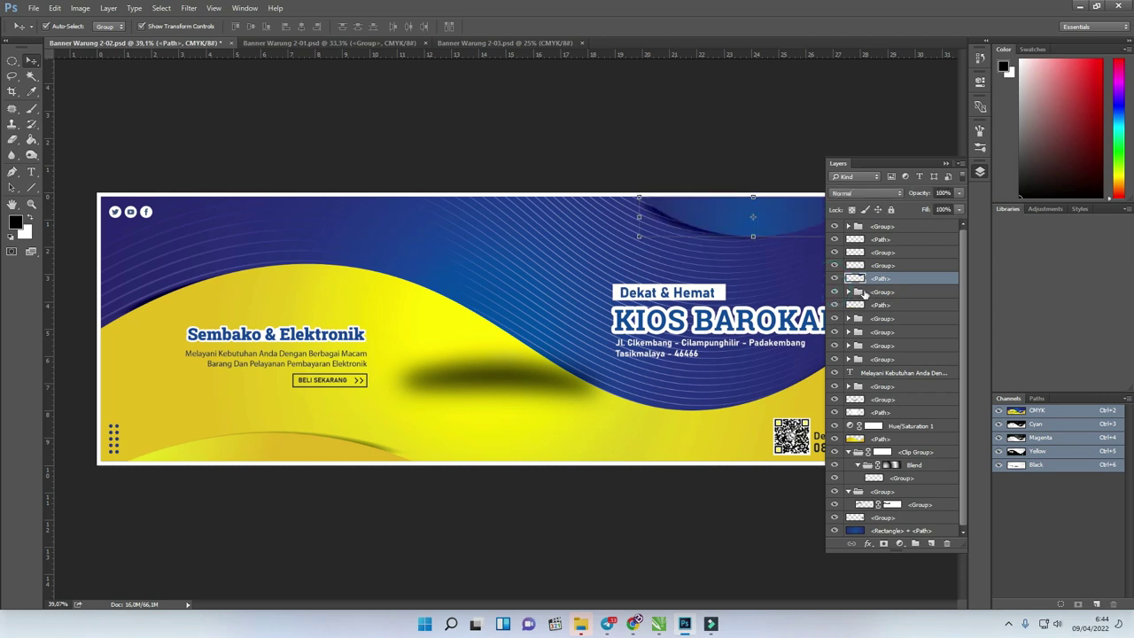
ctrl+click(881, 293)
drag(881, 293, 919, 436)
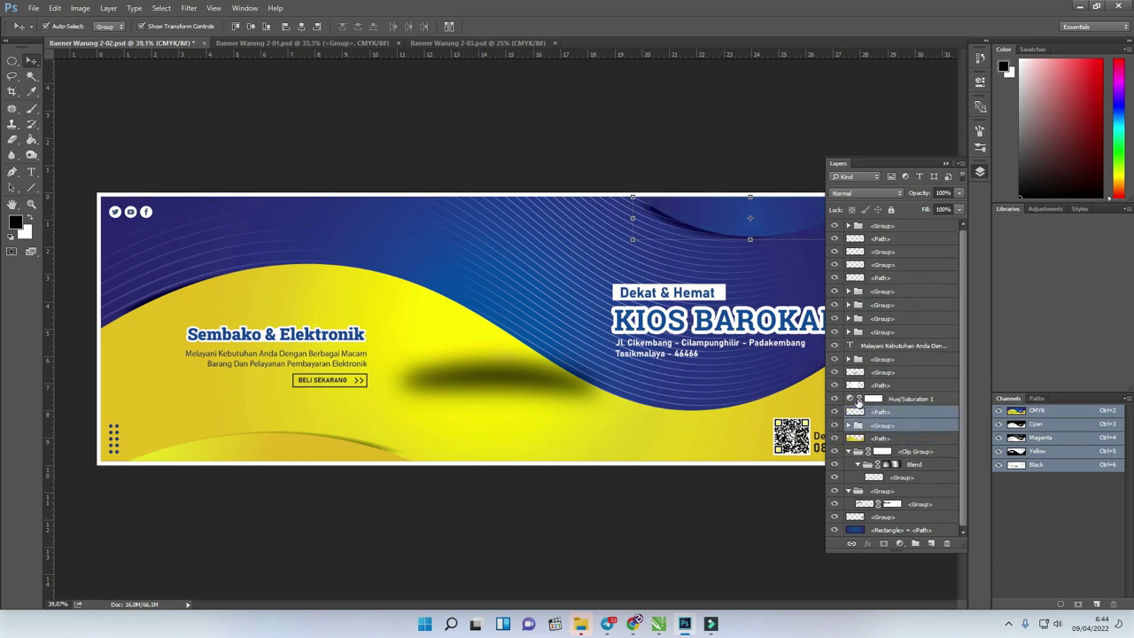
Set the hue of the Hue/Saturation adjustment layer to -7.
click(856, 401)
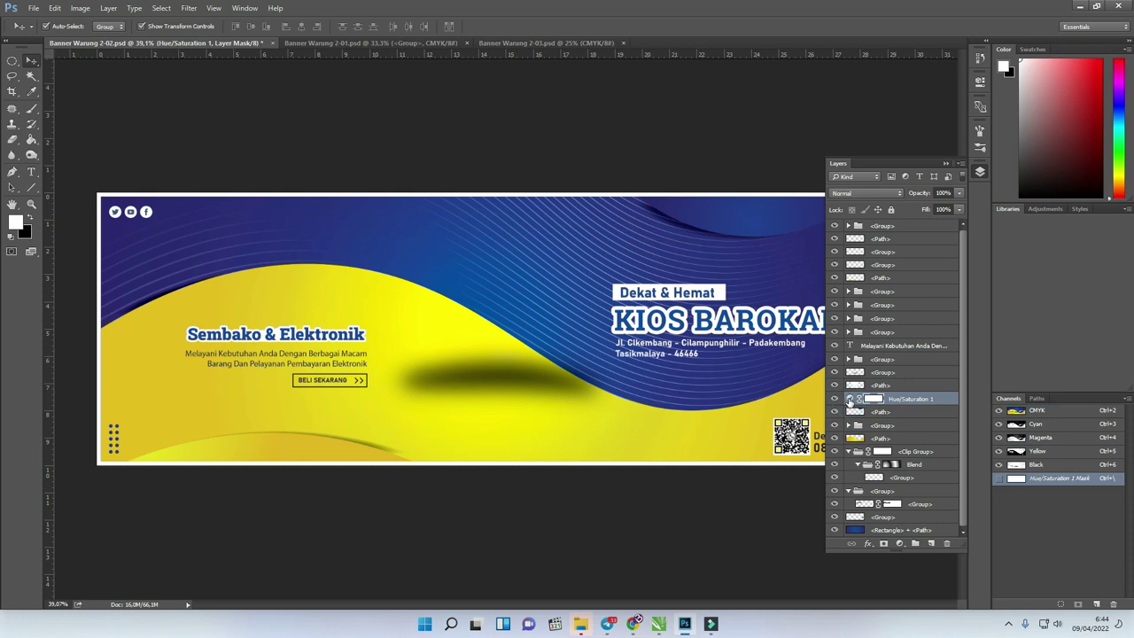
double_click(849, 399)
mouse_move(882, 154)
mouse_down()
mouse_move(861, 152)
mouse_move(879, 153)
mouse_up()
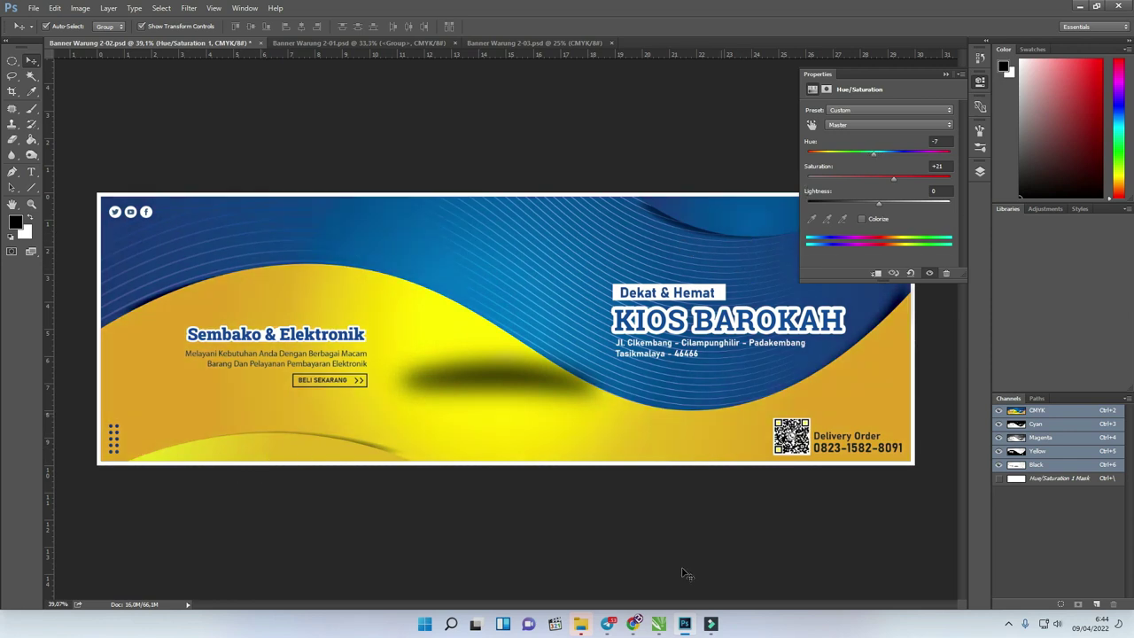
Switch to File Explorer and open the png folder inside Banner Warung Sembako.
click(581, 624)
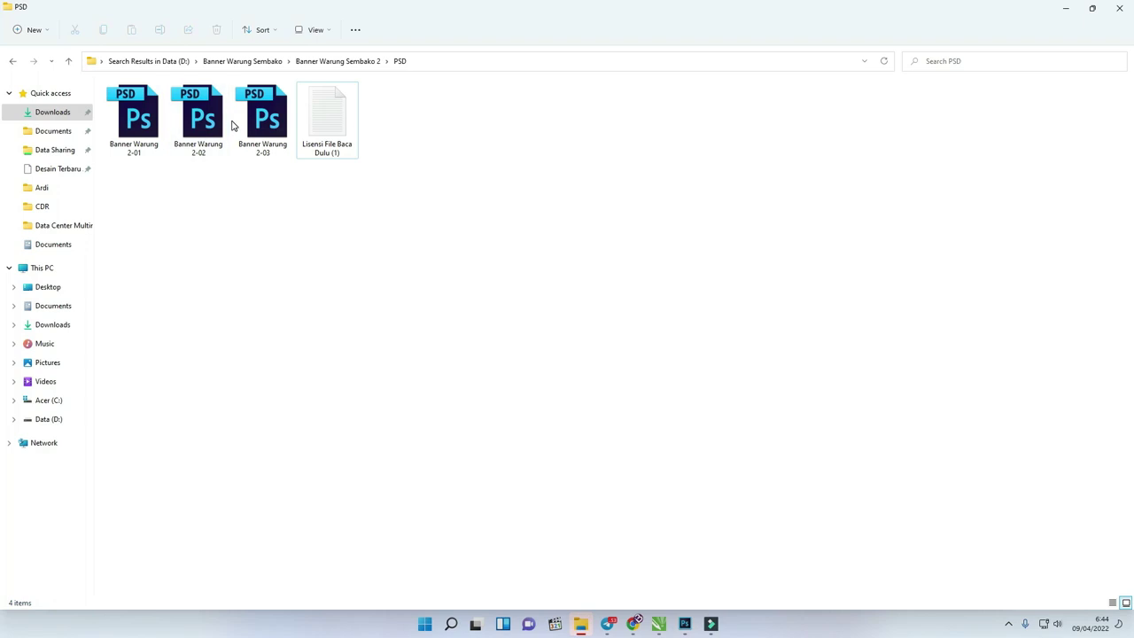
click(312, 64)
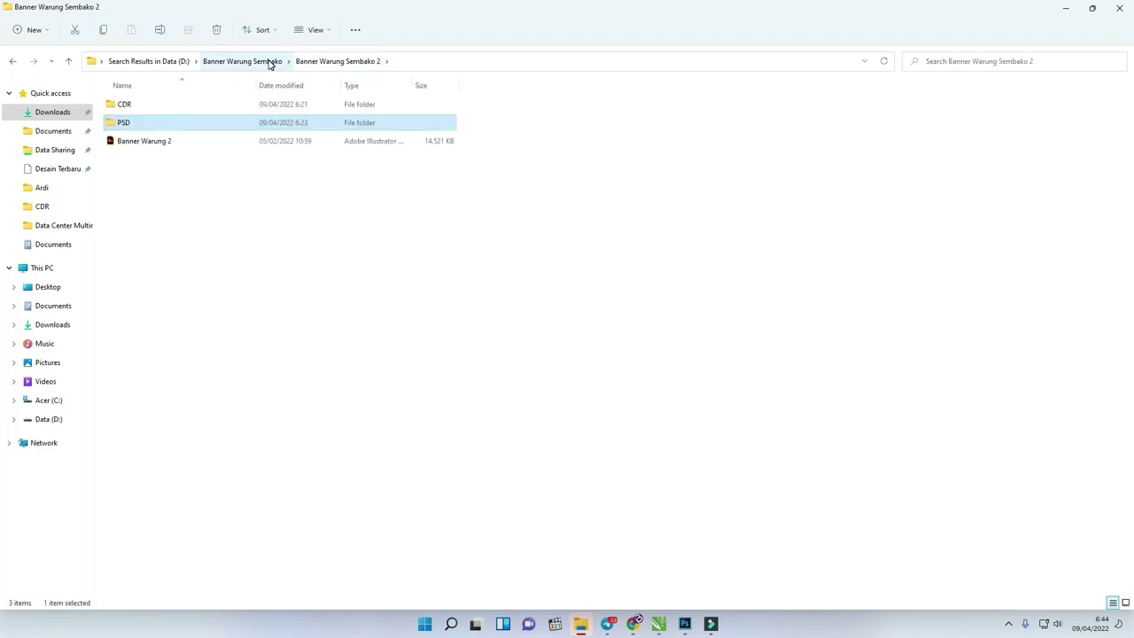
click(269, 62)
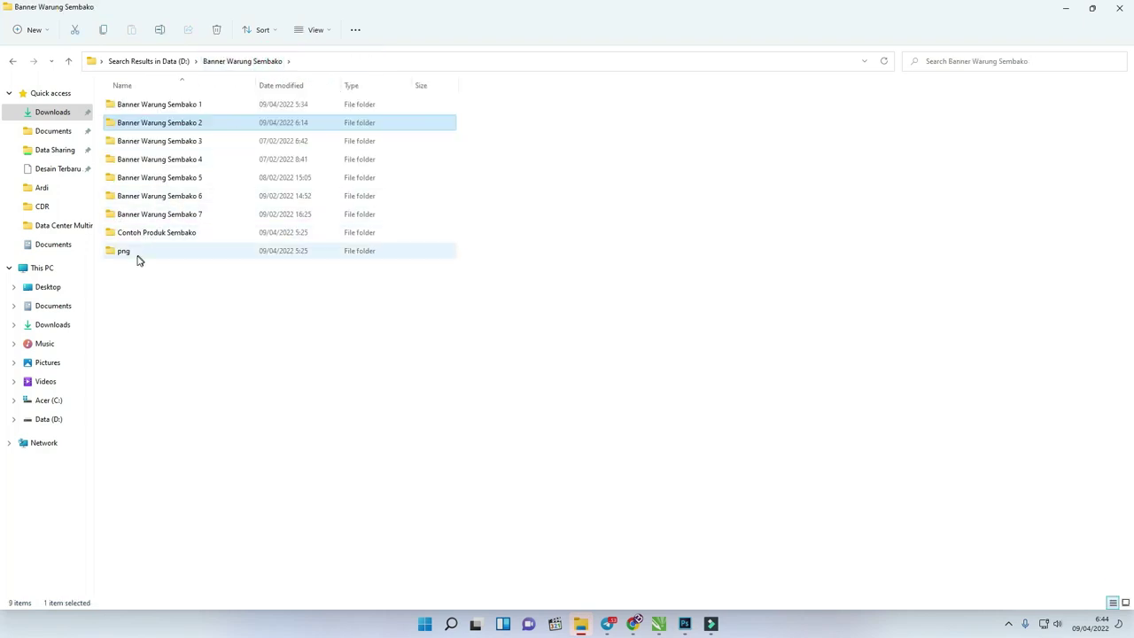
click(136, 255)
double_click(136, 257)
Place all product PNG images from the folder onto the Banner Warung 2-02 document in Photoshop, keeping their default placement.
drag(600, 177, 101, 106)
drag(456, 116, 504, 345)
key(alt+Tab)
key(Return)
key(Return)
key(Return)
key(Return)
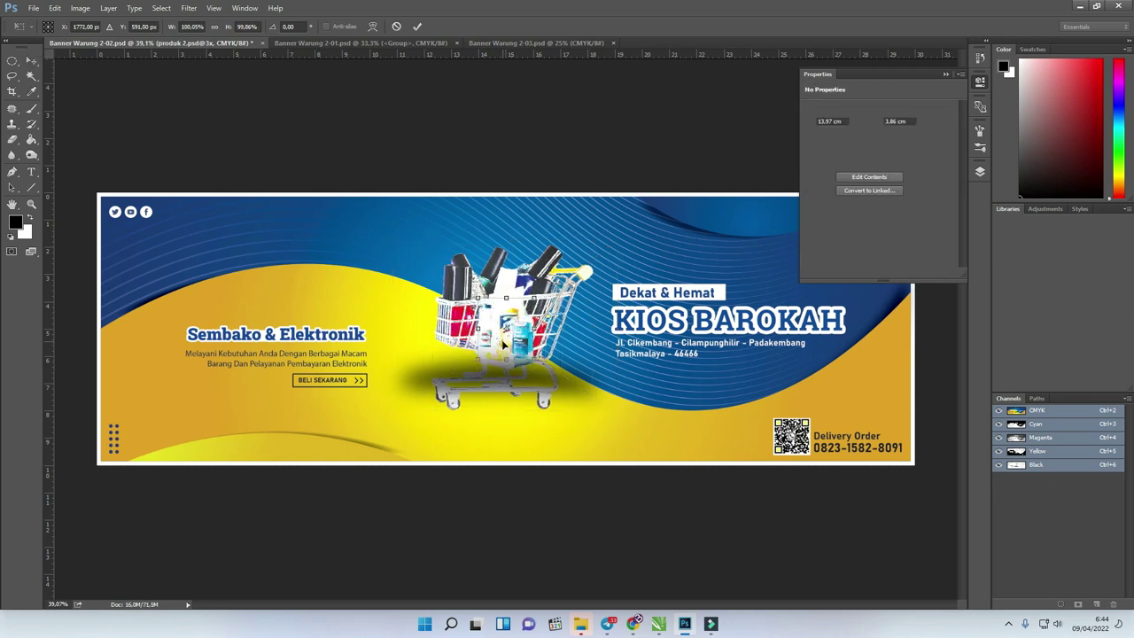
key(Return)
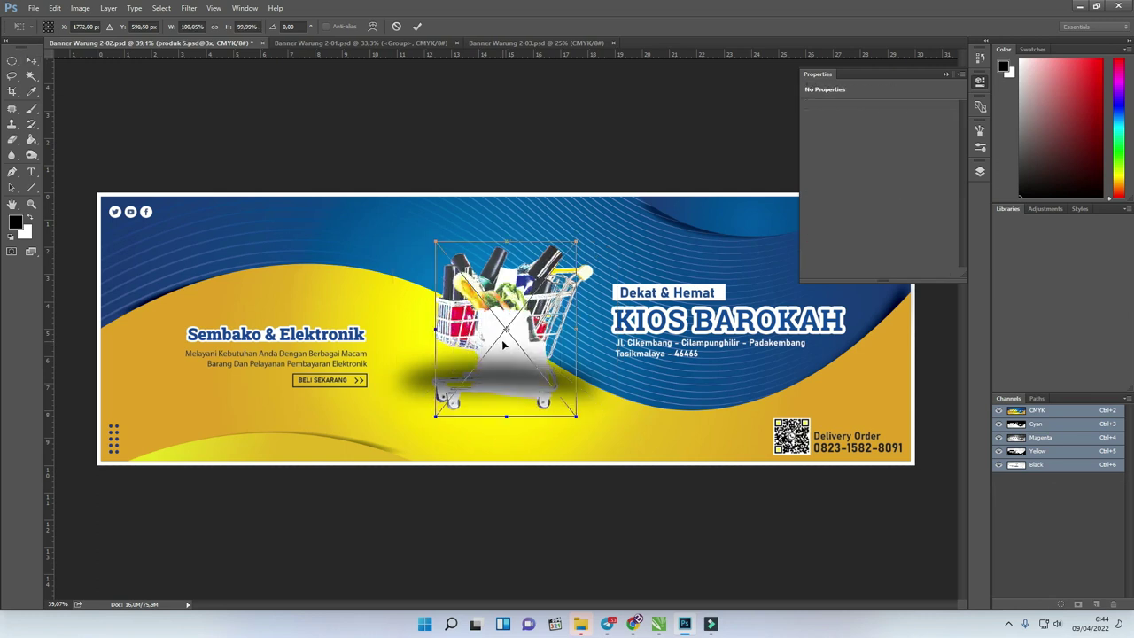
key(Return)
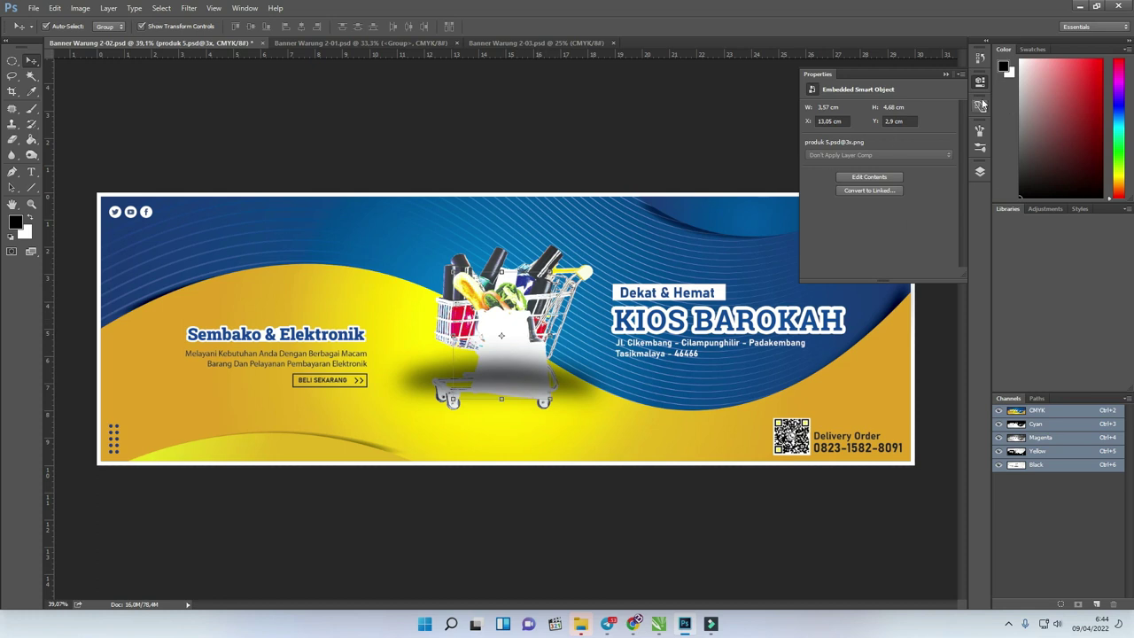
Group the six placed product layers and move the group above all other layers.
click(945, 74)
click(977, 168)
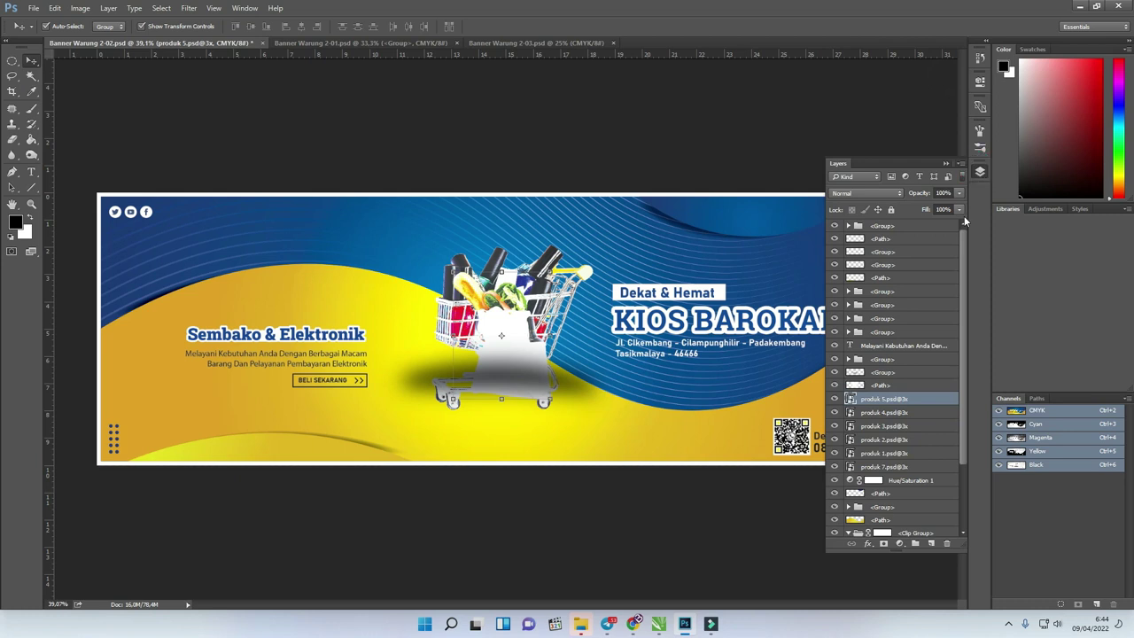
shift+click(900, 467)
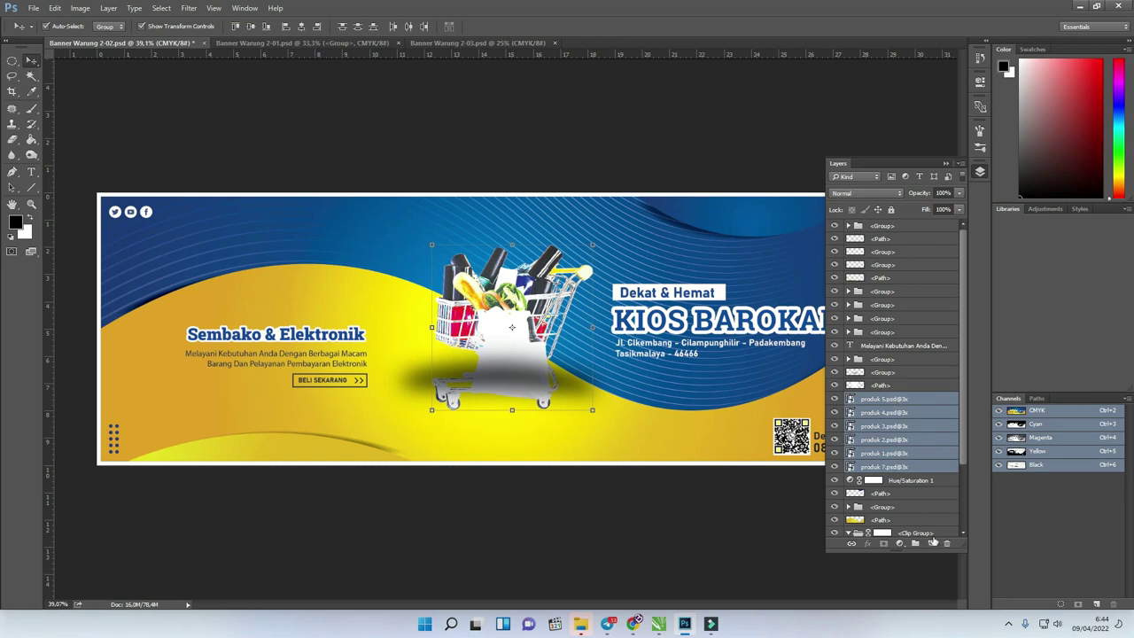
click(915, 542)
drag(908, 383, 903, 226)
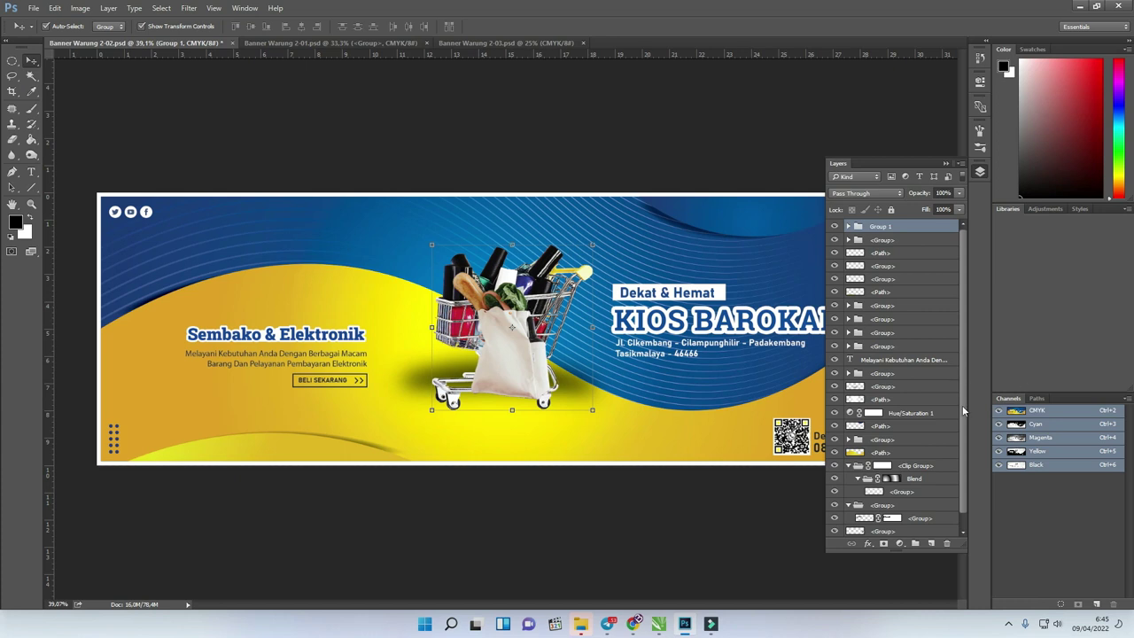
Toggle the background Blend group and the overlay path above the Hue/Saturation adjustment to examine their effect on the banner.
scroll(948, 470, down, 1)
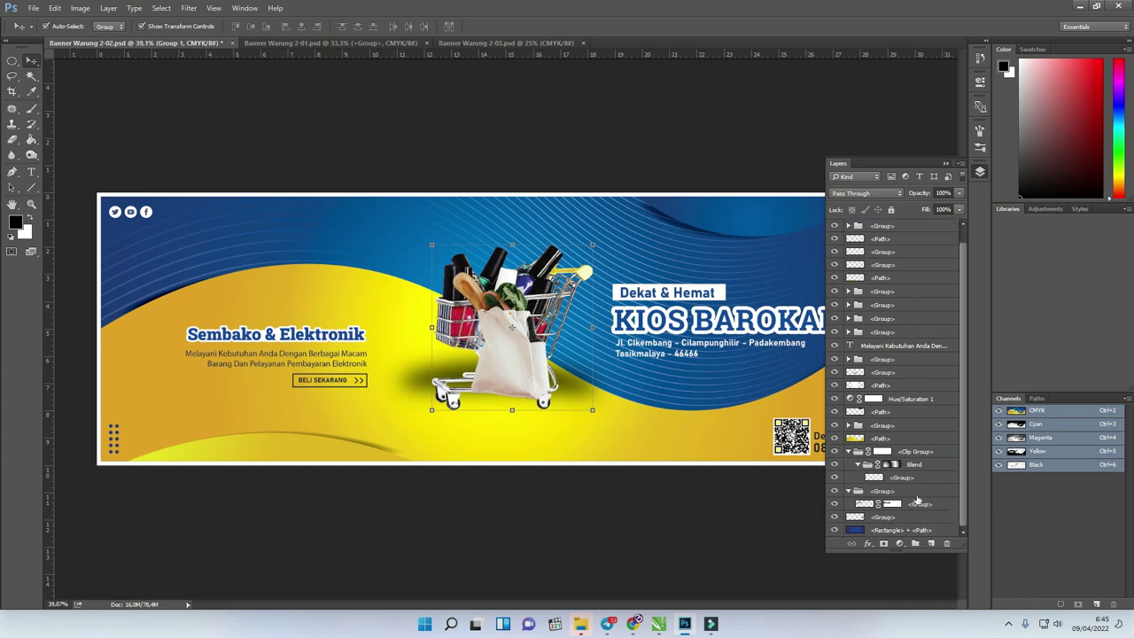
click(835, 464)
click(834, 464)
click(835, 386)
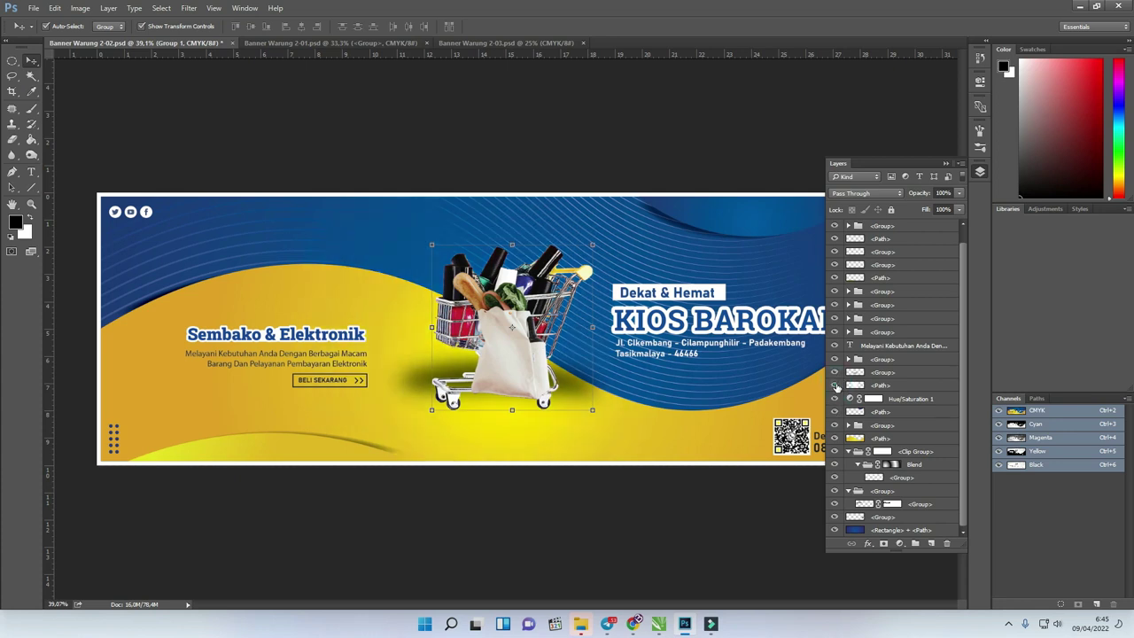
click(834, 386)
click(834, 387)
click(835, 387)
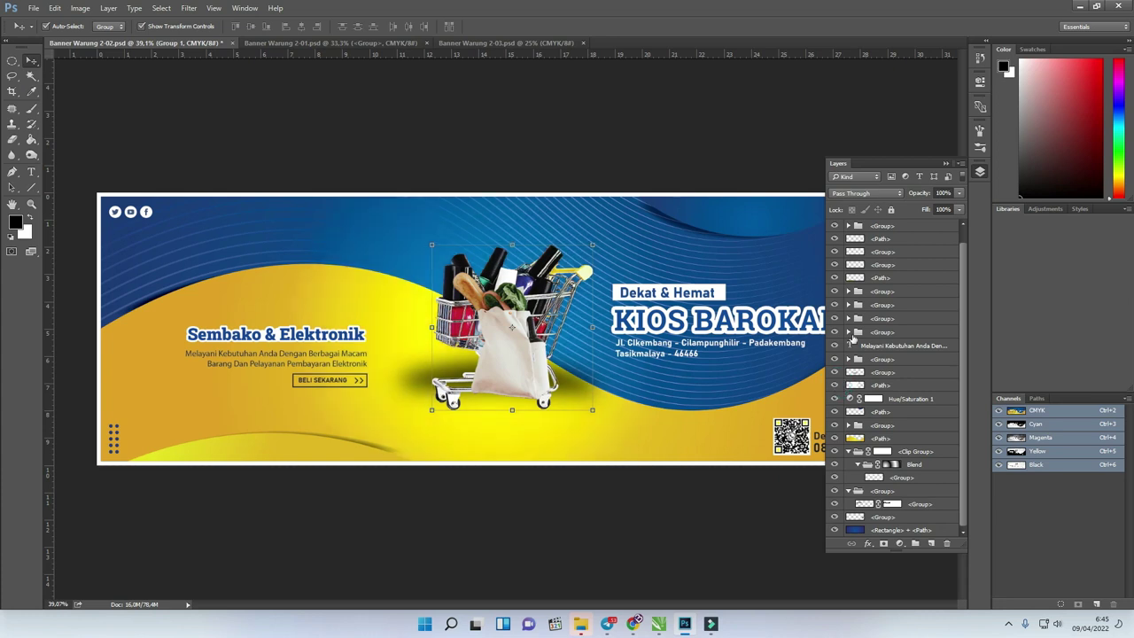
Ungroup the product images at the top of the layer stack and deselect them.
scroll(937, 345, up, 1)
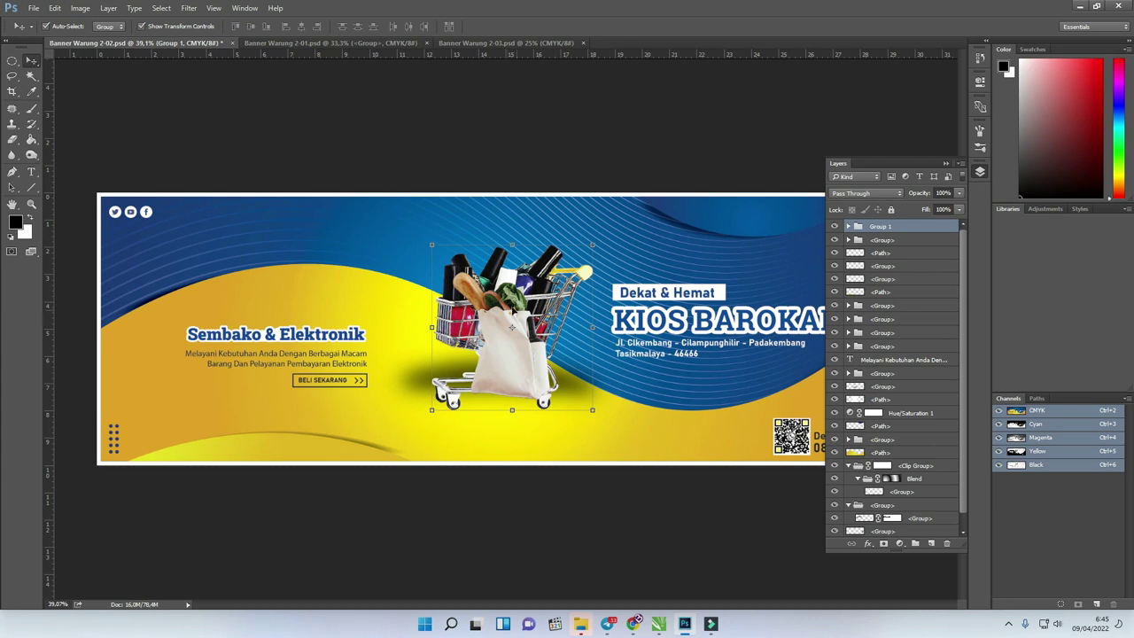
right_click(872, 234)
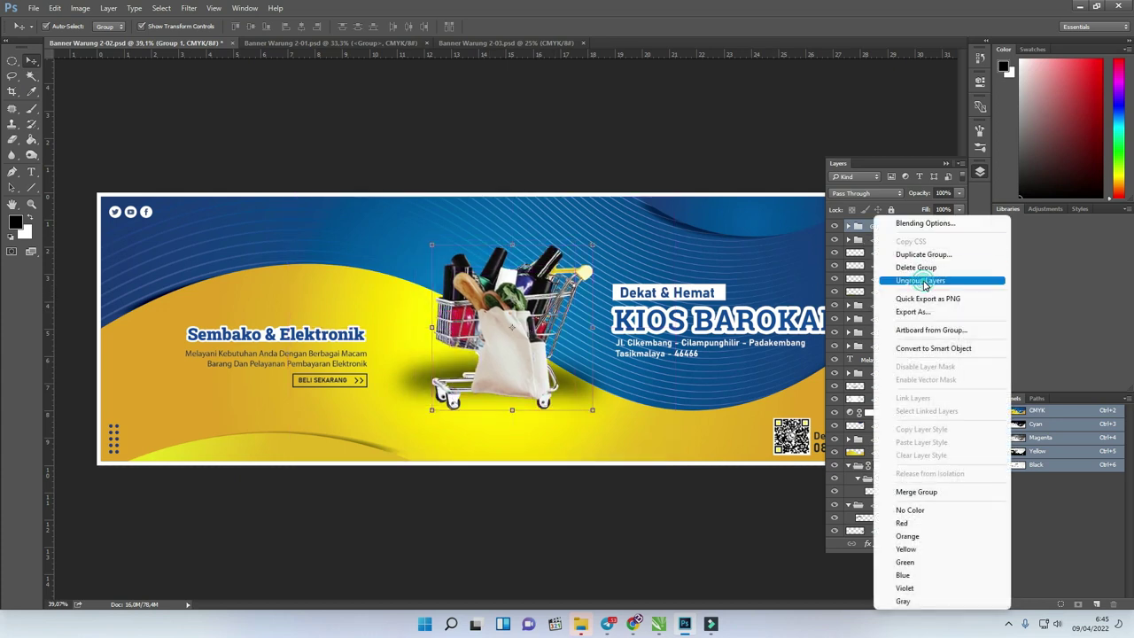
click(917, 280)
click(641, 139)
Shift the tote bag toward the cart's right side and lock its layer, and lower the beer bottle beside the bag.
drag(519, 355, 550, 358)
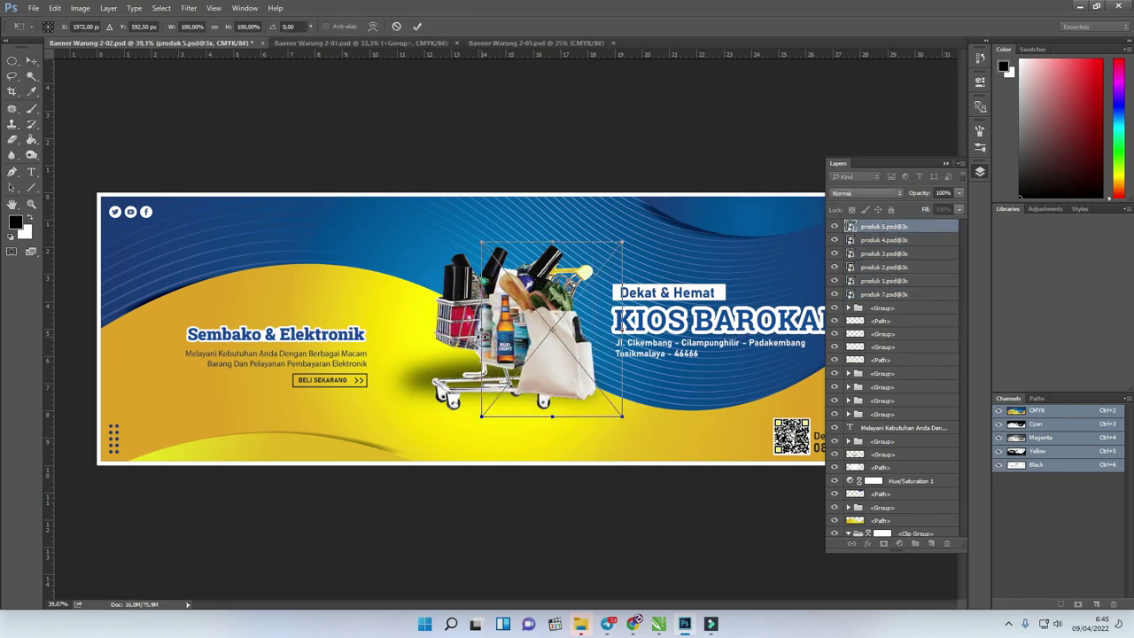
click(890, 209)
drag(502, 340, 514, 370)
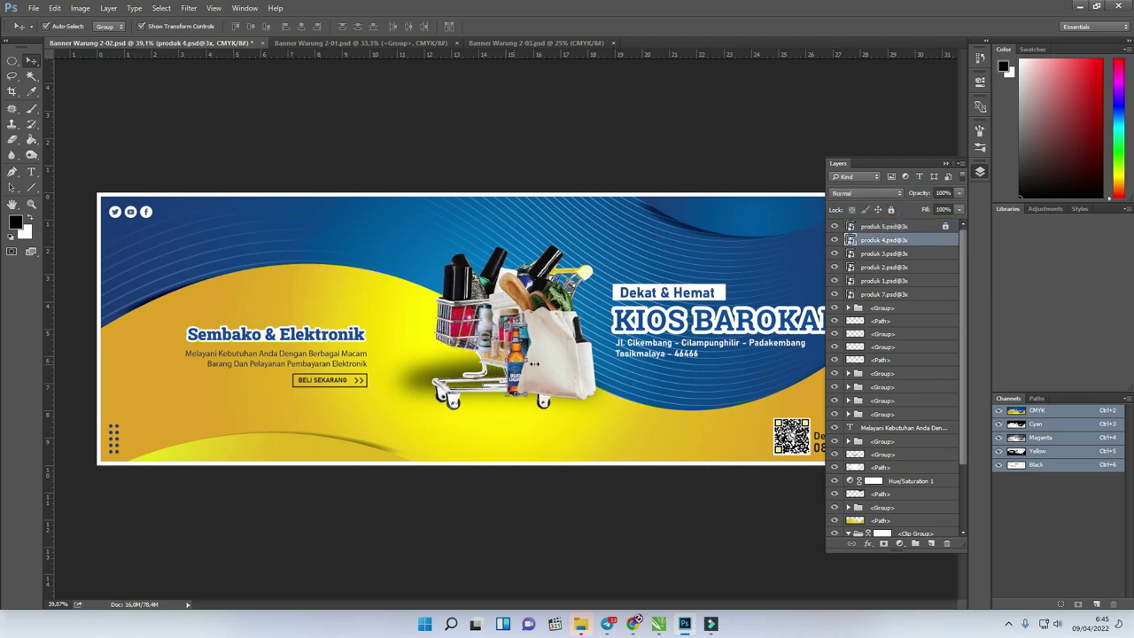
Move the beer bottle layer (produk 4) to the top of the layer stack and lock it.
drag(899, 241, 903, 224)
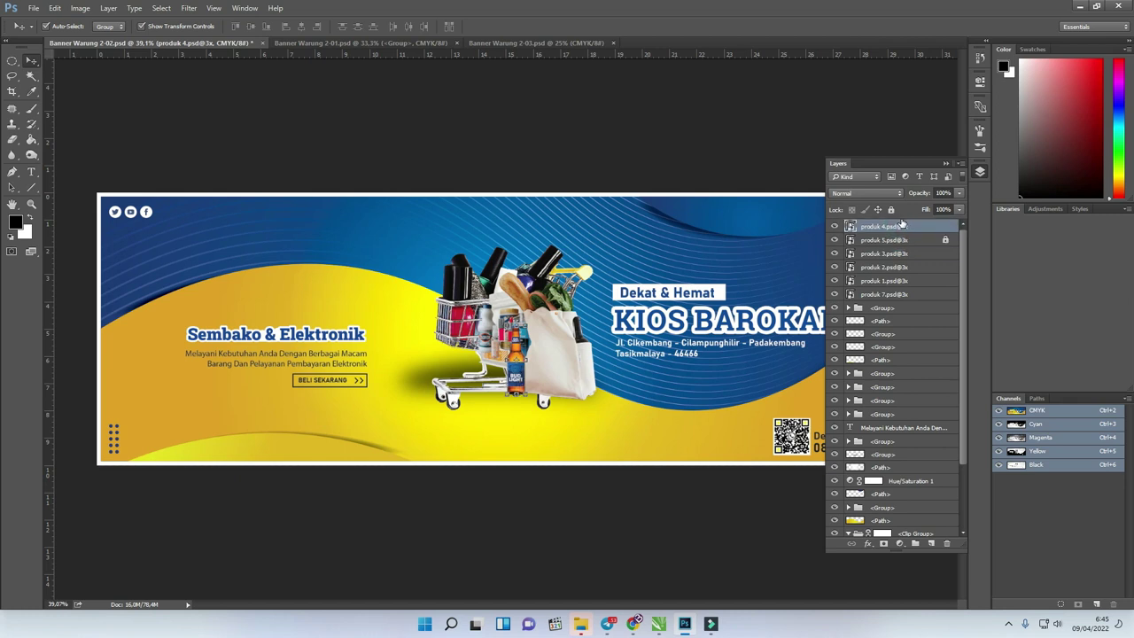
click(891, 209)
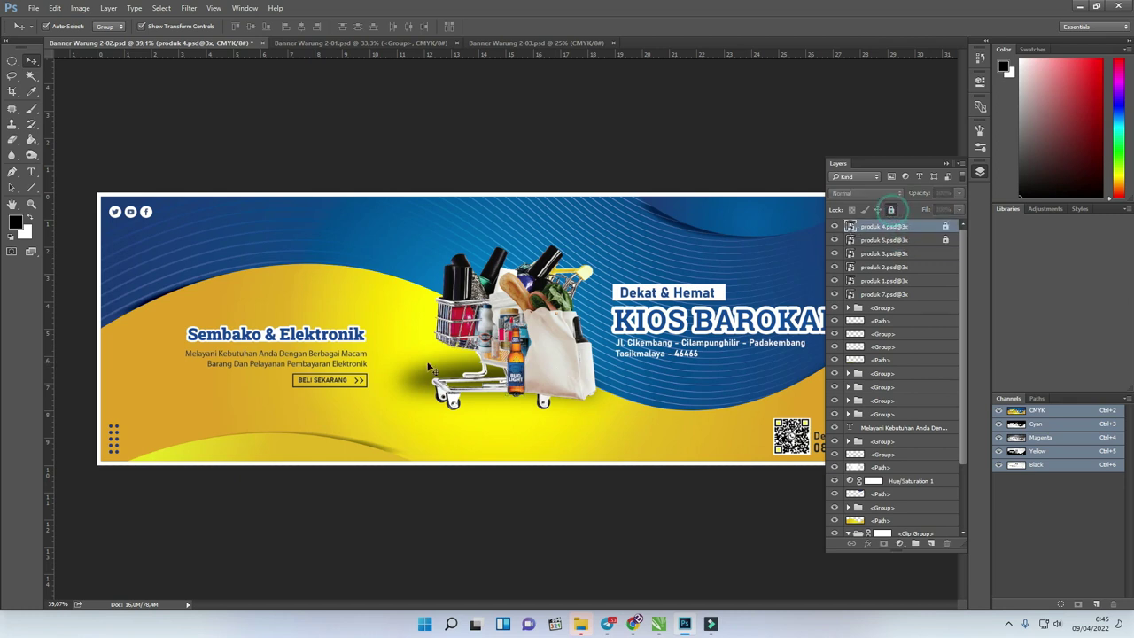
Place the grouped bottles and jars image (produk 2) under the cart basket, enlarge it to about 121%, and lock its layer.
click(480, 335)
mouse_move(493, 335)
mouse_down()
mouse_move(448, 387)
mouse_move(480, 366)
mouse_up()
key(ctrl+t)
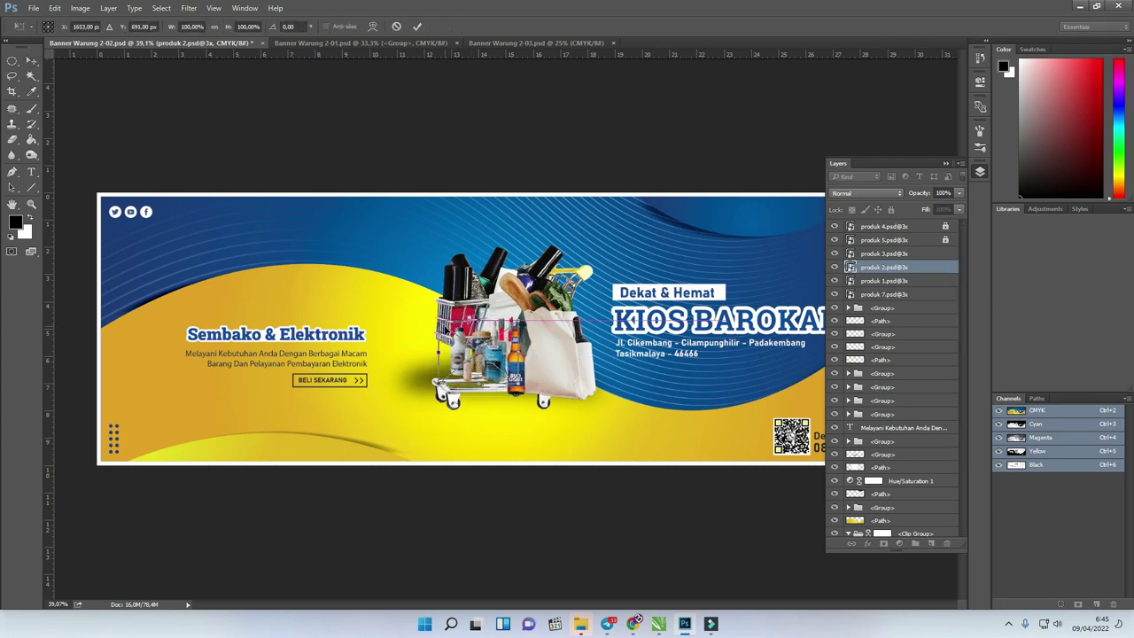
drag(440, 324, 419, 304)
drag(483, 363, 492, 377)
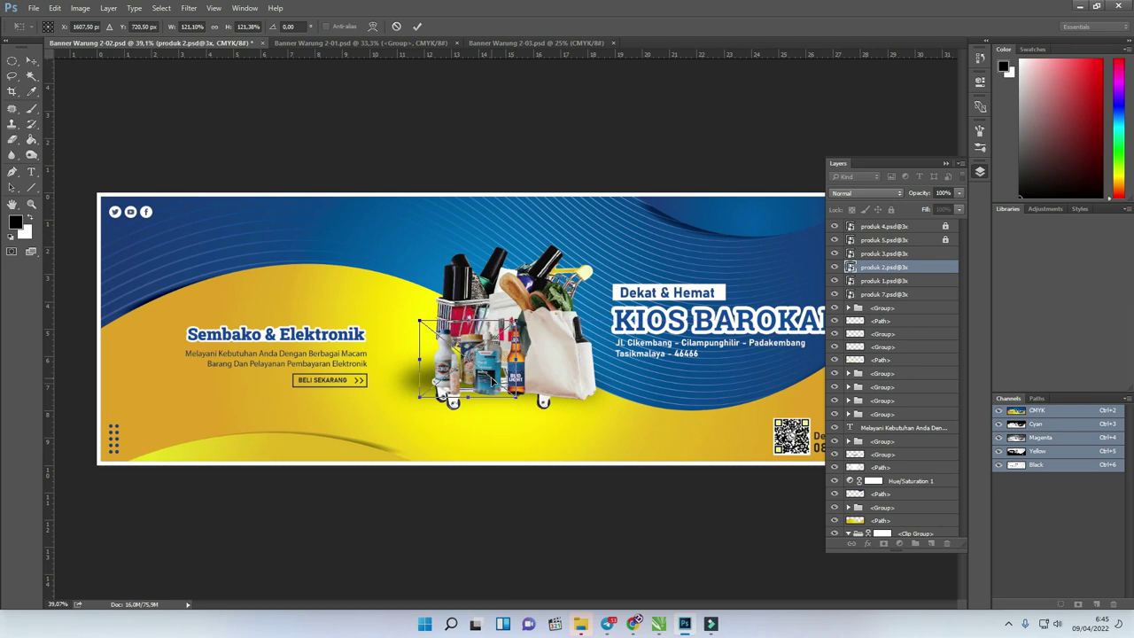
key(Return)
click(892, 210)
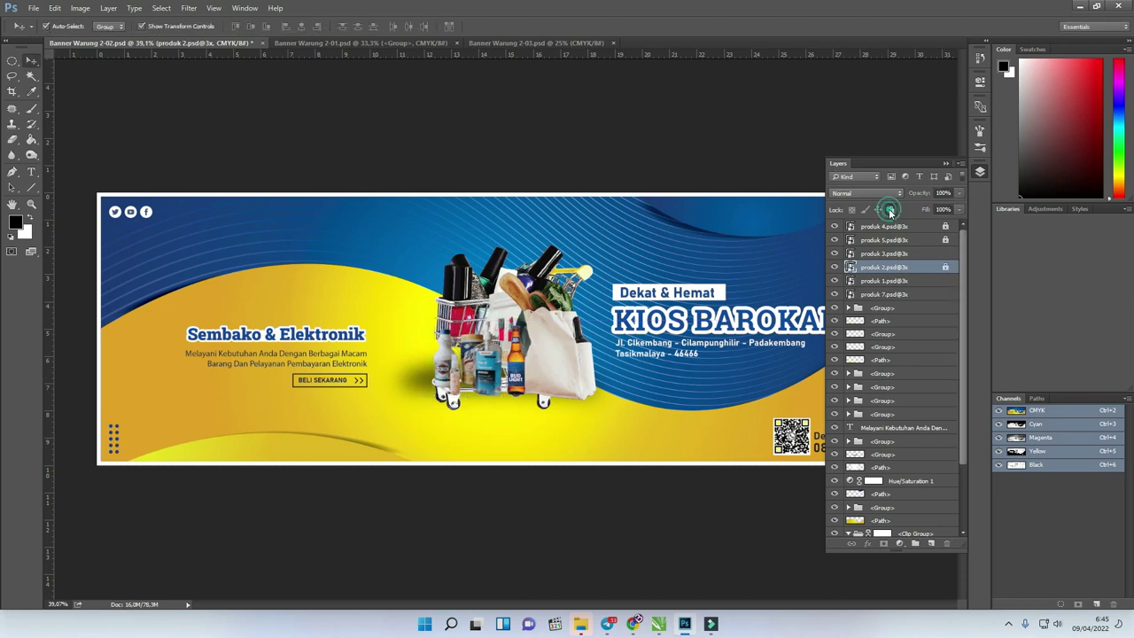
Place the coffee bag beside the cart's front wheels as the topmost layer, and raise the shopping cart above the products.
drag(521, 315, 423, 337)
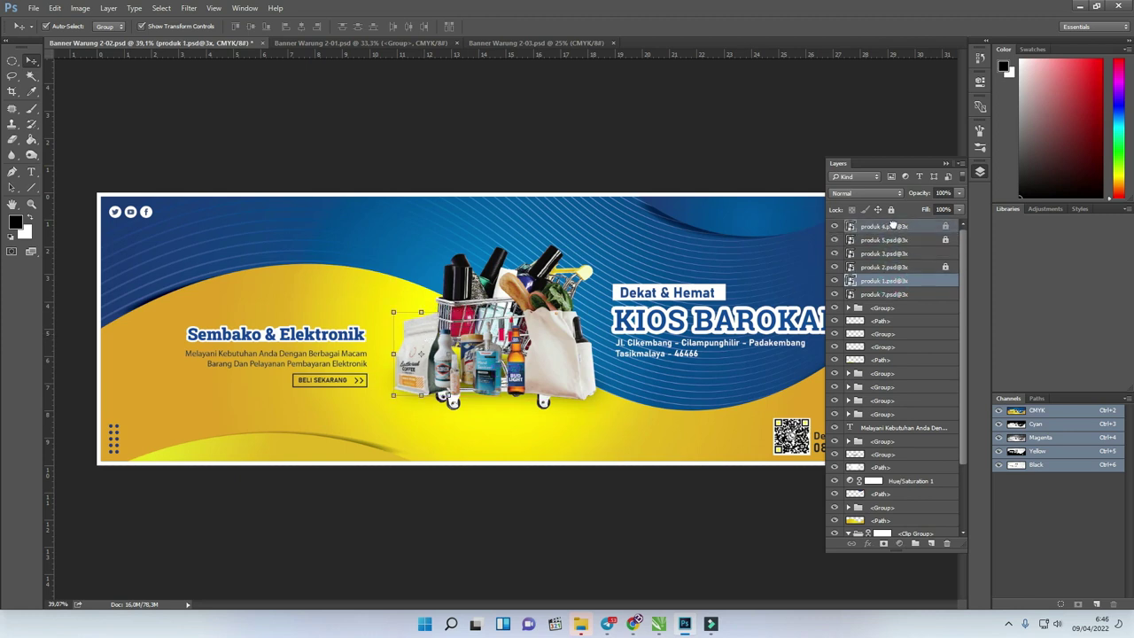
key(ctrl+shift+bracketright)
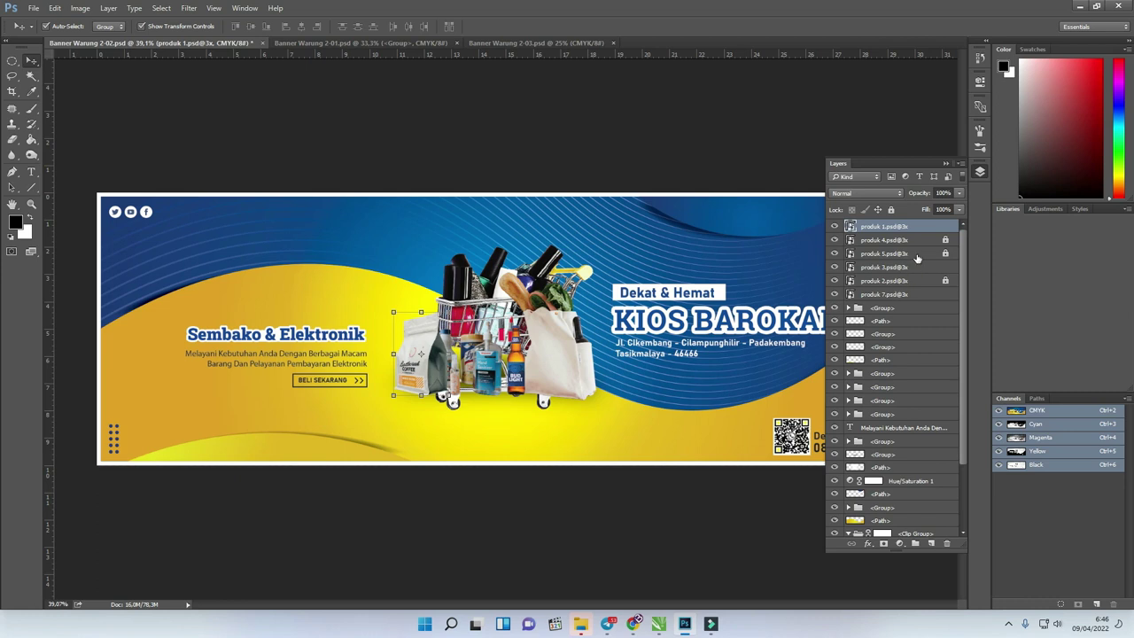
drag(477, 259, 467, 237)
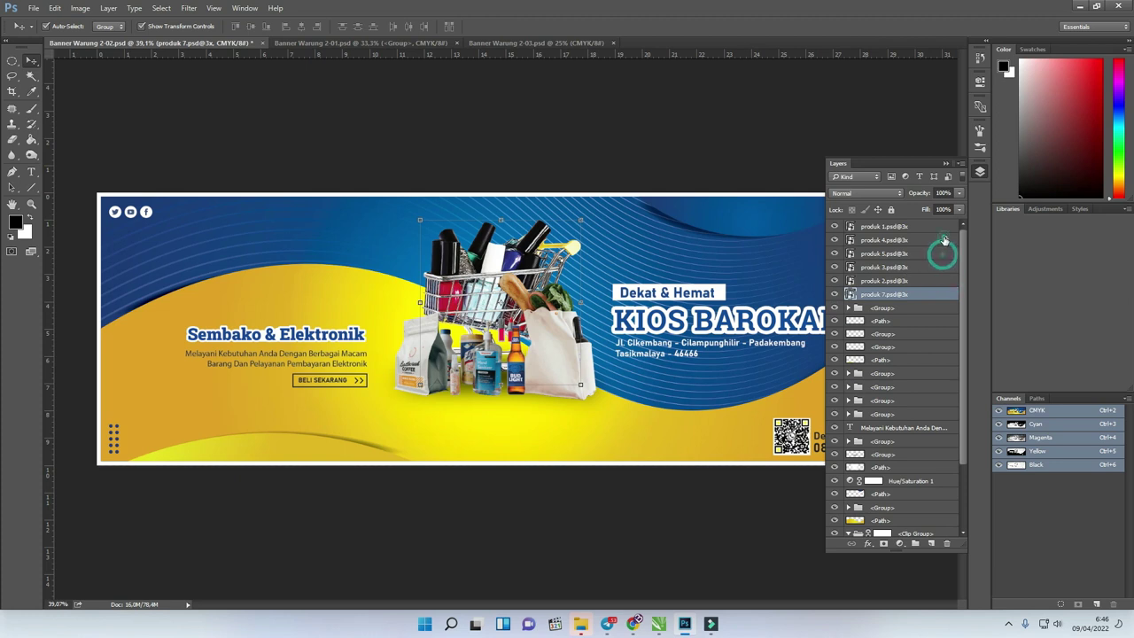
Nudge the tote bag slightly left and up so it sits closer to the other products.
click(576, 353)
key(shift+Left)
key(shift+Left)
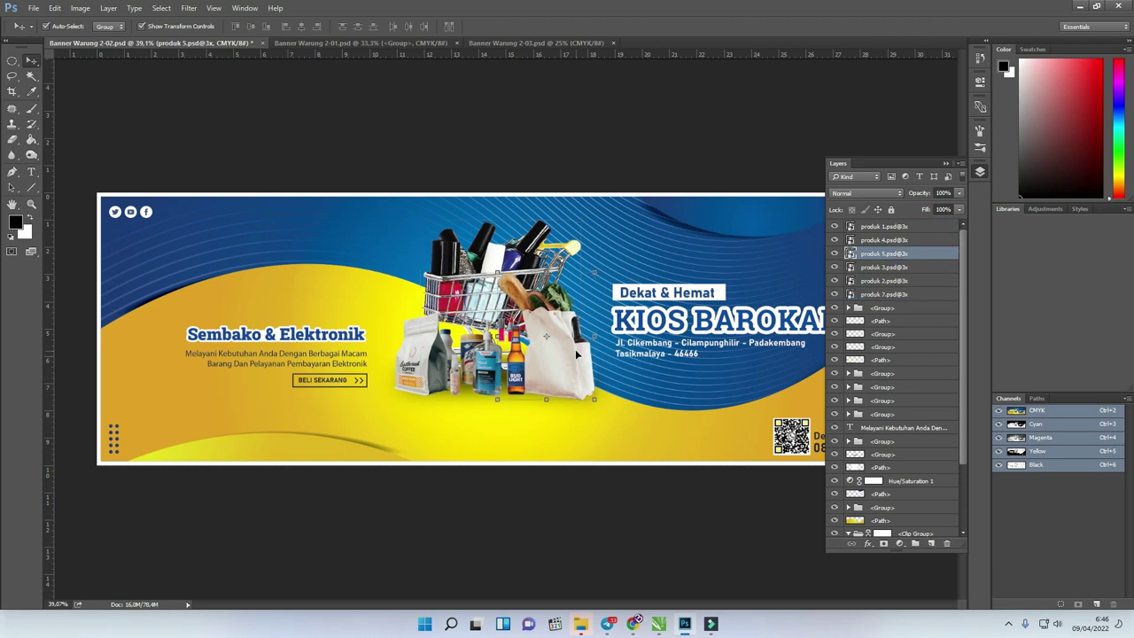
key(shift+Up)
key(Left)
key(Left)
key(Left)
key(Left)
key(Left)
key(Left)
key(Left)
key(Left)
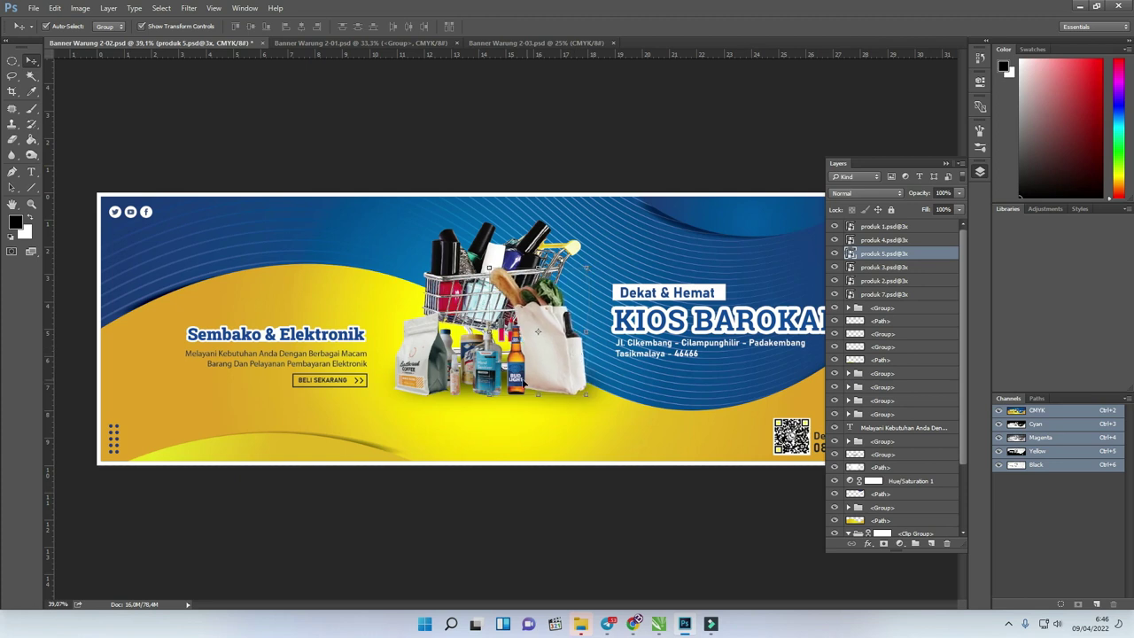
Nudge the beer bottle left and slightly up so it stands between the small bottles and the tote bag.
click(525, 384)
key(Left)
key(Left)
key(Left)
key(Left)
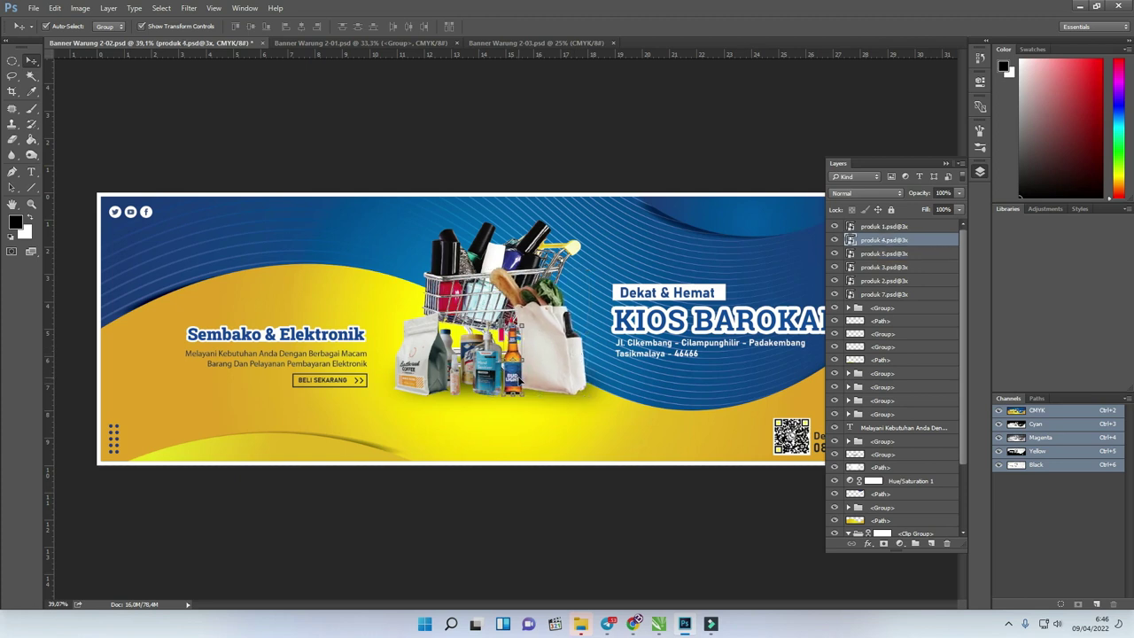
key(Left)
key(Left)
key(Left)
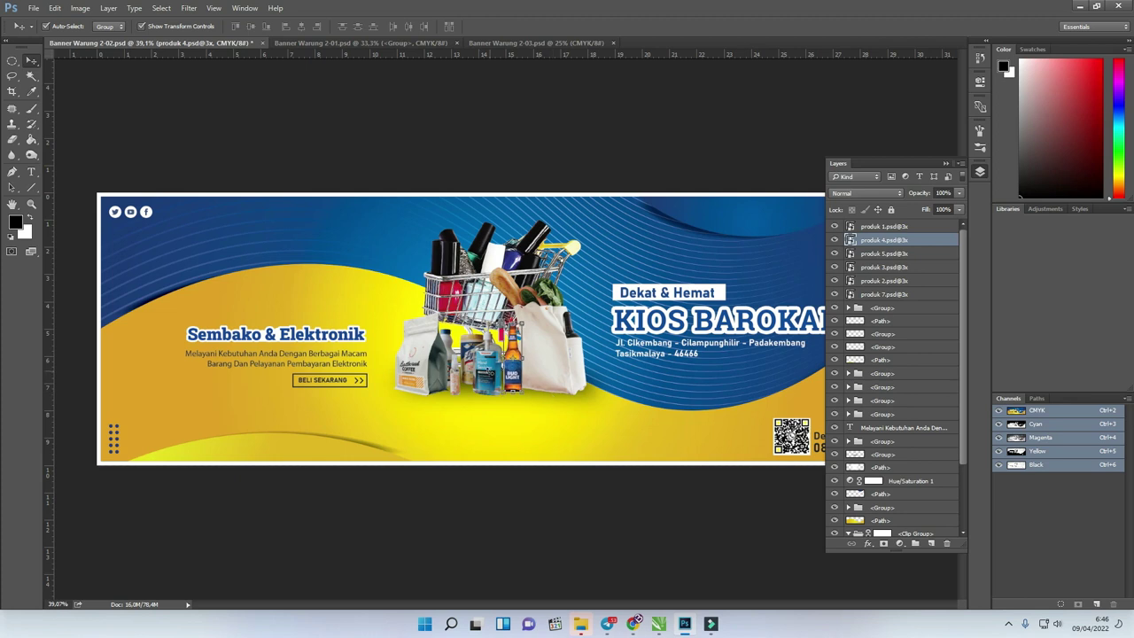
key(ctrl+t)
key(Left)
key(Left)
key(Left)
key(Left)
key(Left)
key(Up)
key(Up)
key(Up)
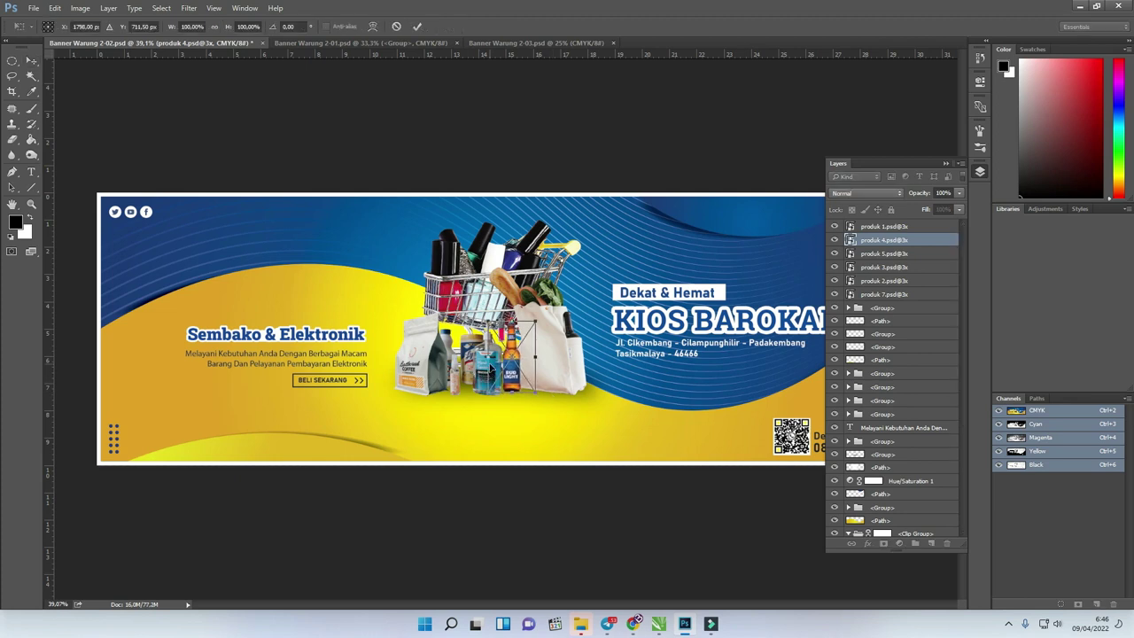
key(Up)
key(Up)
key(Up)
key(Up)
key(Up)
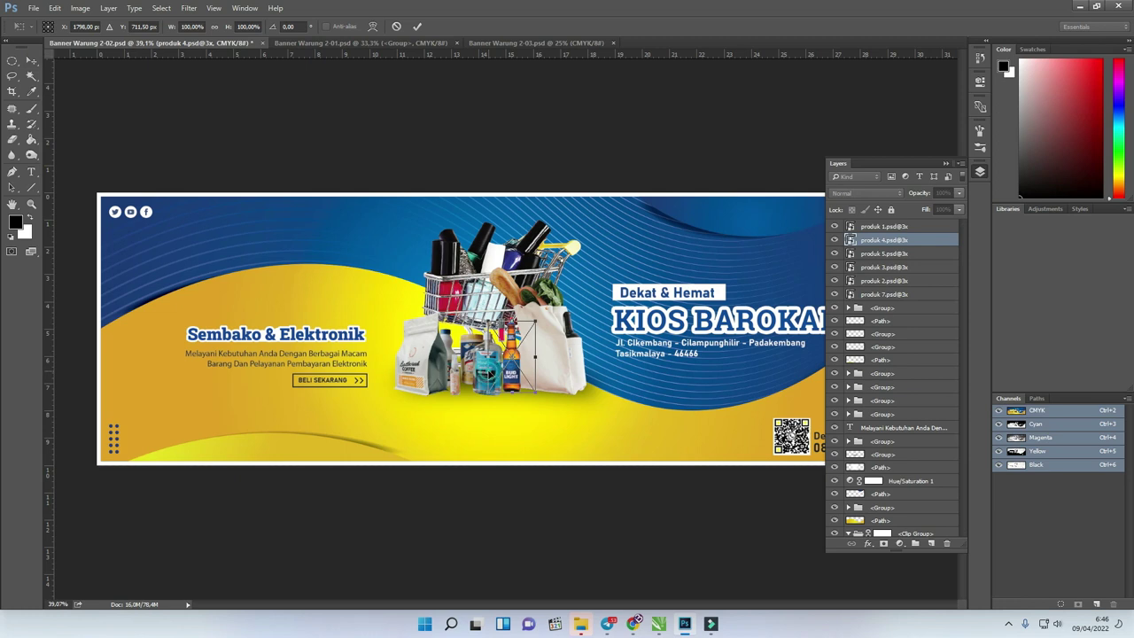
key(Down)
key(Down)
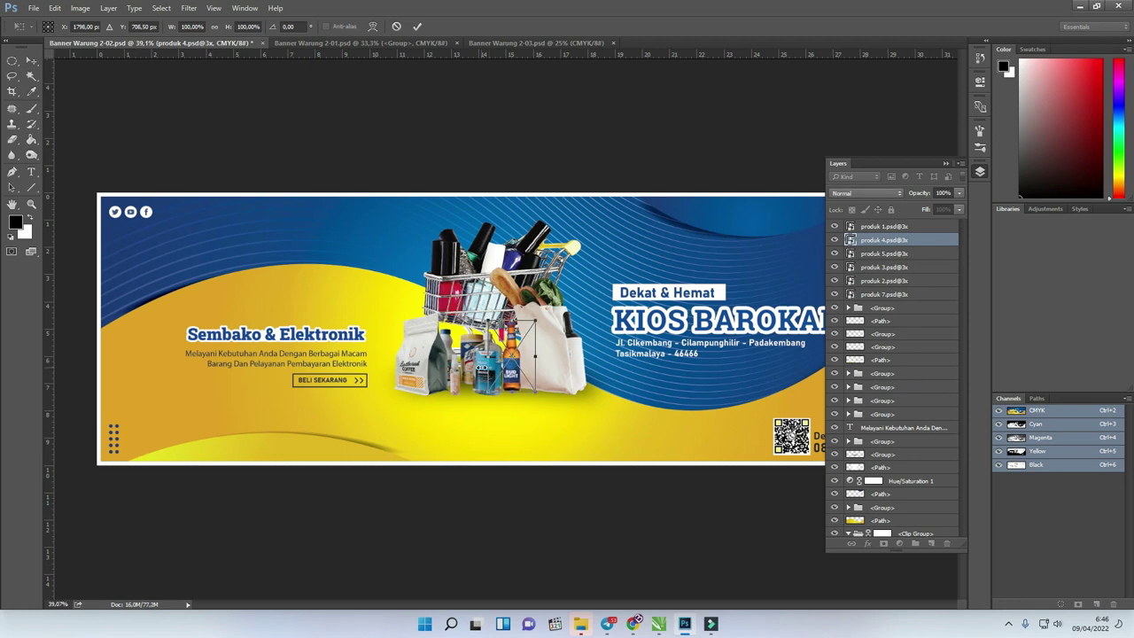
key(Return)
Raise the small bottles image and the coffee bag slightly to align with the other products, and deselect everything.
click(546, 526)
click(488, 374)
drag(486, 371, 476, 377)
click(416, 365)
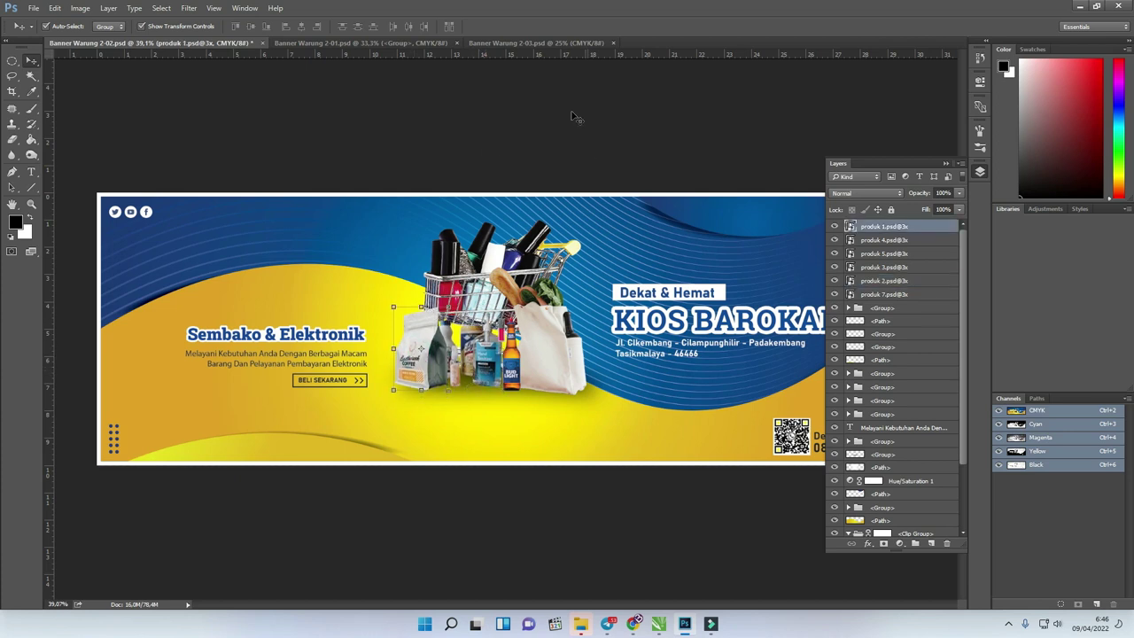
click(533, 108)
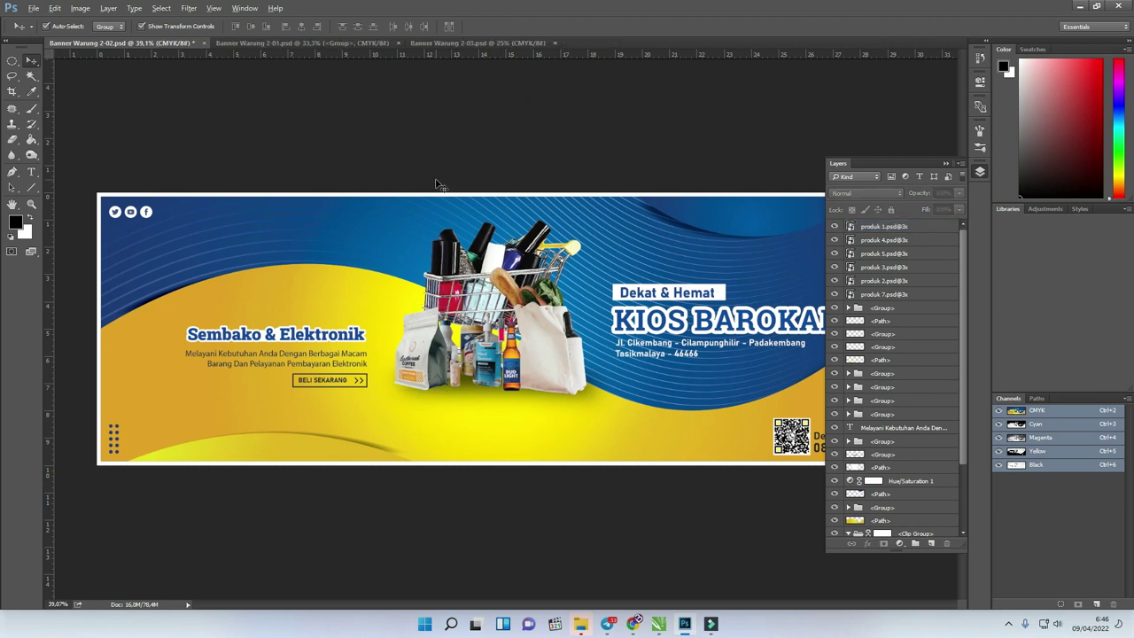
View the whole blue banner and compare it with the Banner Warung 2-01 and Banner Warung 2-03 documents.
scroll(440, 181, down, 3)
scroll(441, 180, down, 1)
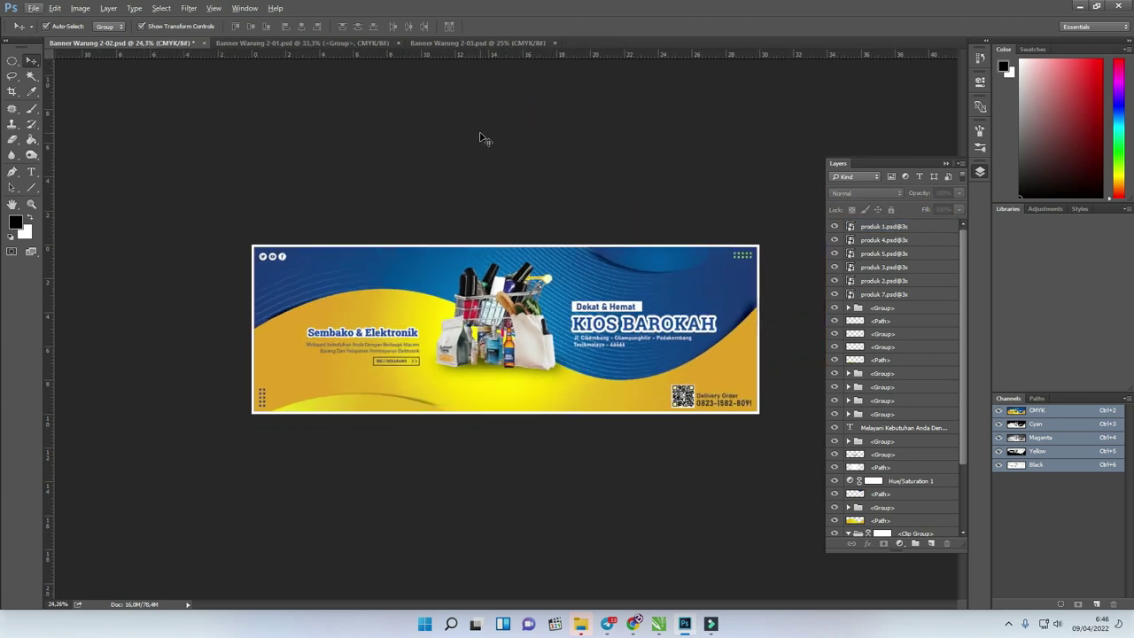
click(317, 44)
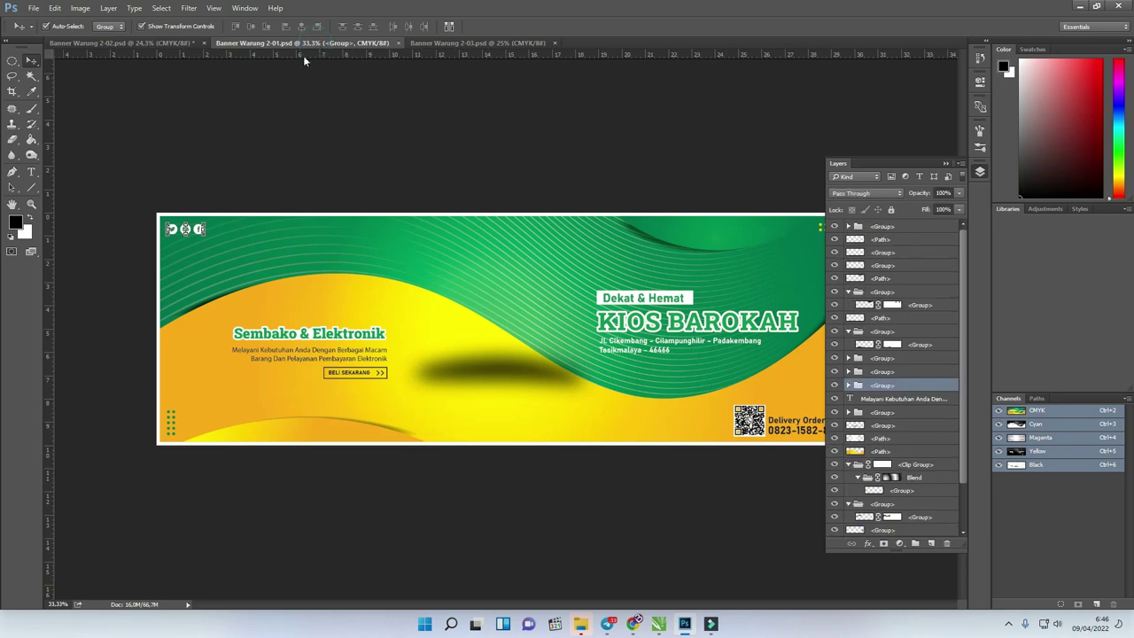
click(156, 42)
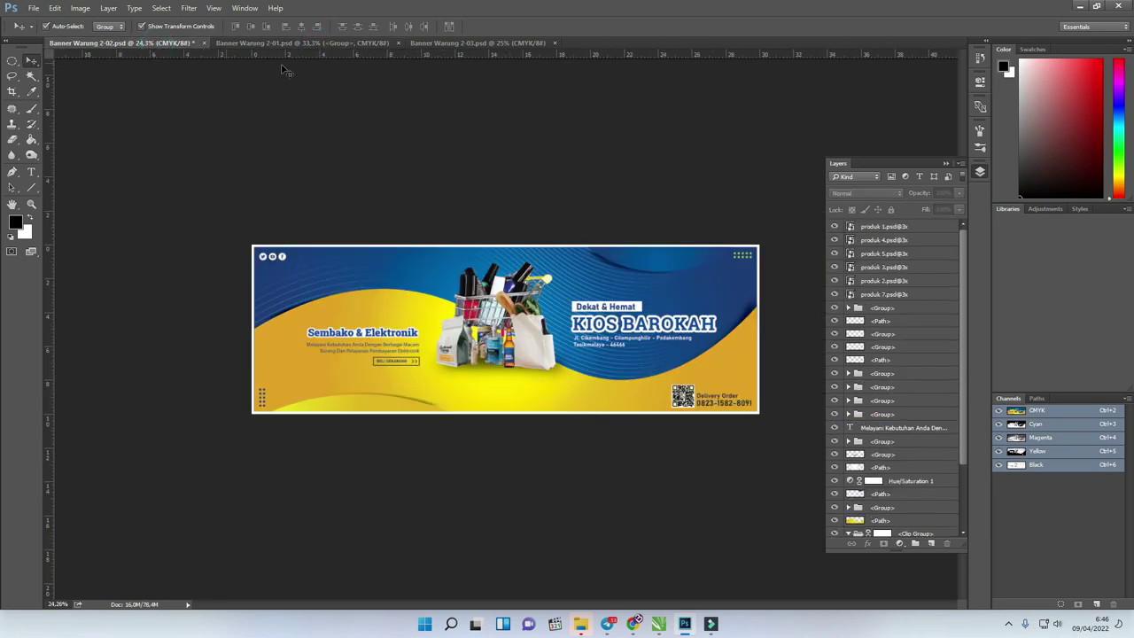
click(464, 43)
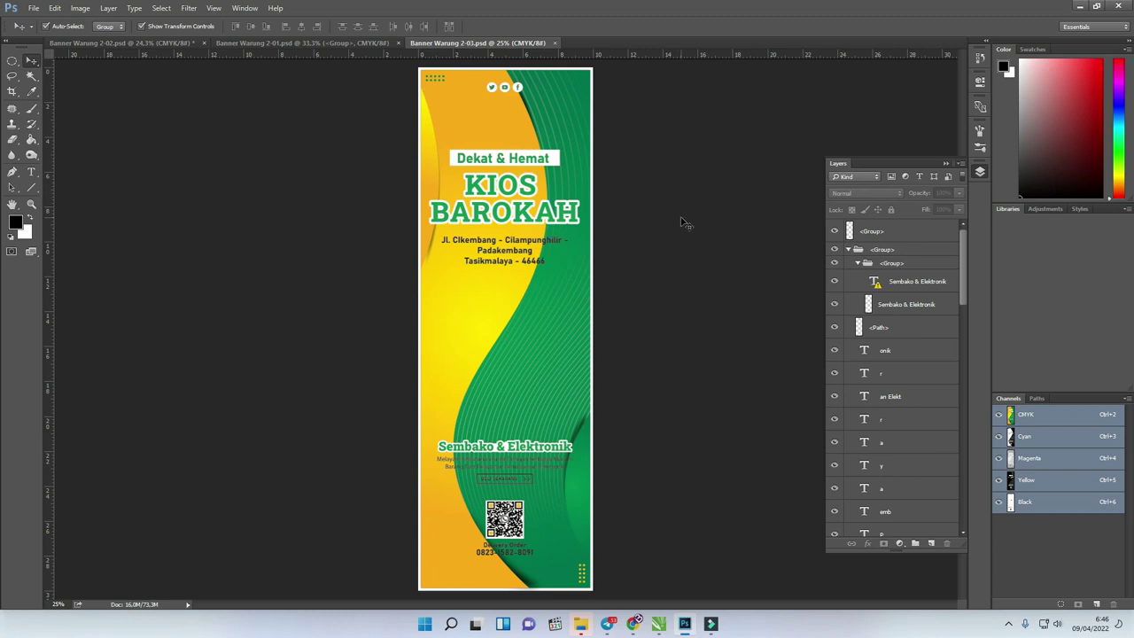
Switch to the Banner Warung 2.cdr document in CorelDRAW.
click(659, 624)
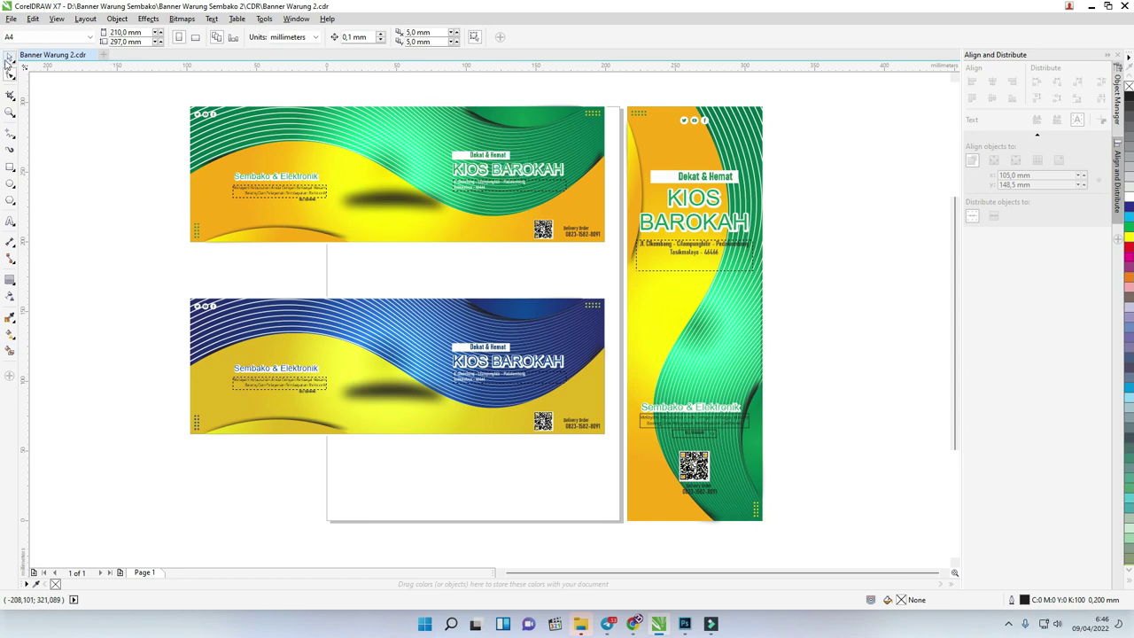
click(532, 173)
drag(529, 171, 514, 182)
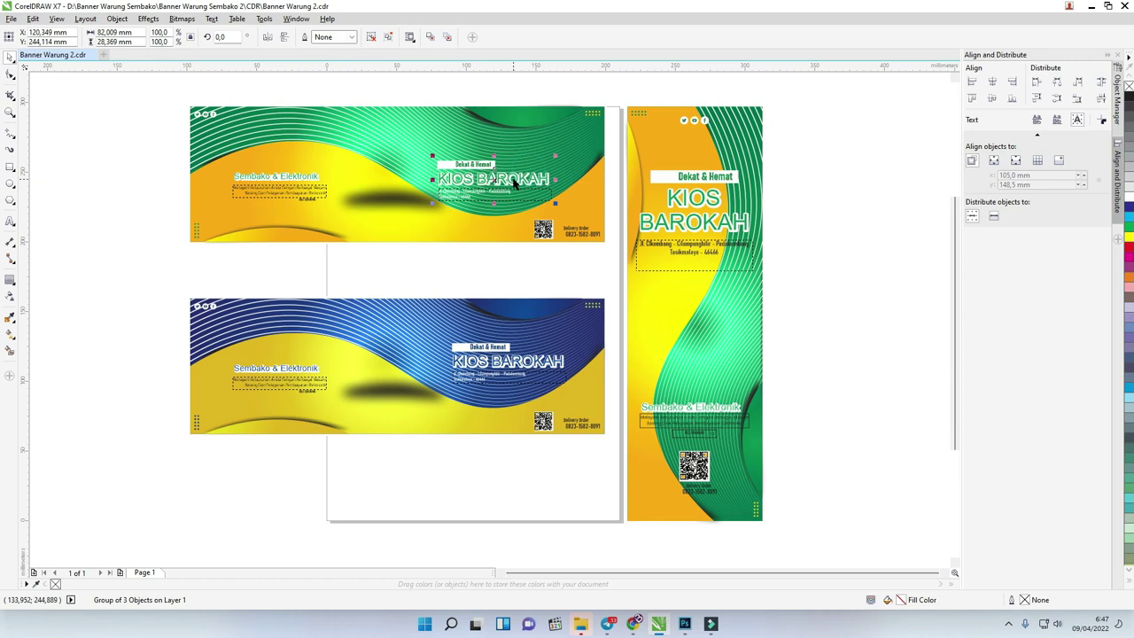
key(Escape)
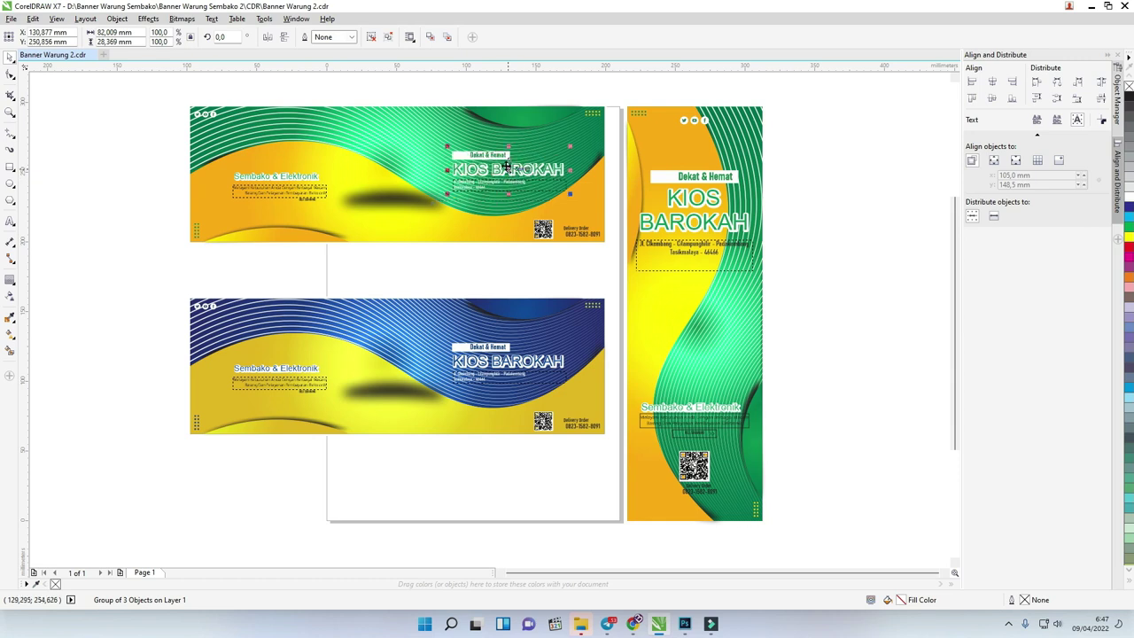
Ungroup all objects in the upper green banner's KIOS BAROKAH headline group and deselect them.
right_click(507, 168)
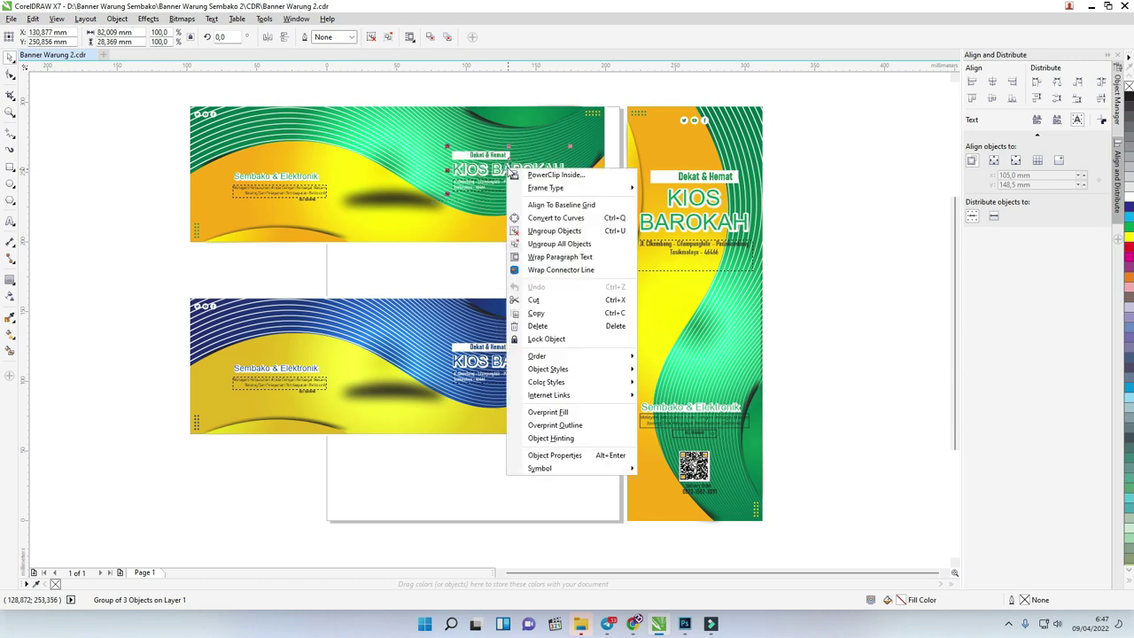
click(560, 244)
click(534, 81)
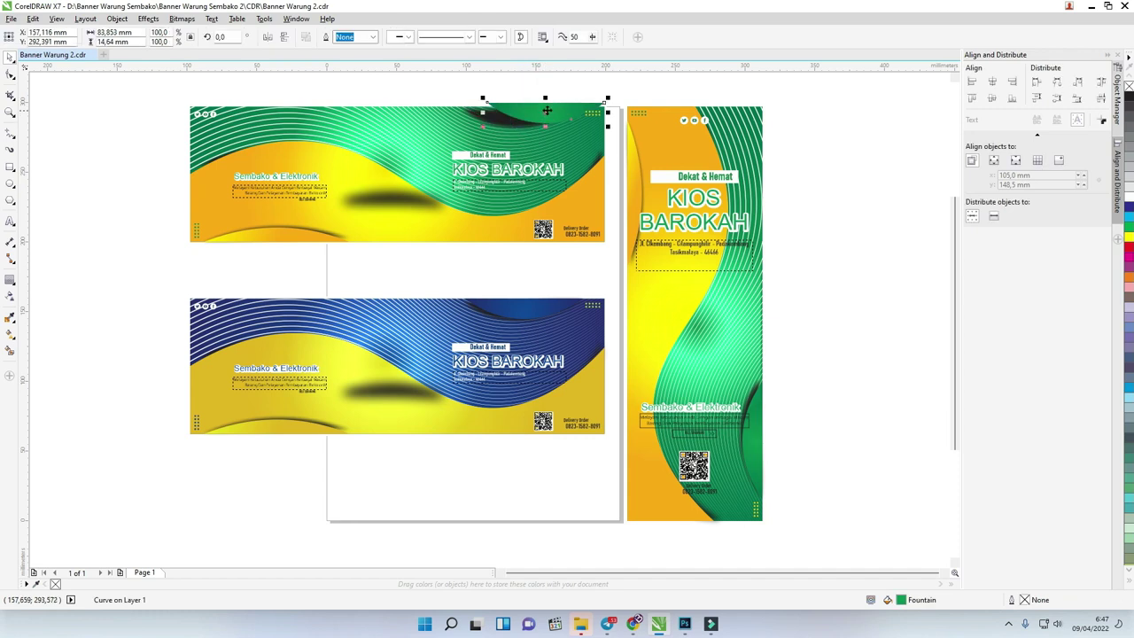
Reshape the dark green curve at the green banner's upper edge by moving its lower node slightly up and left, and deselect it.
scroll(472, 104, up, 4)
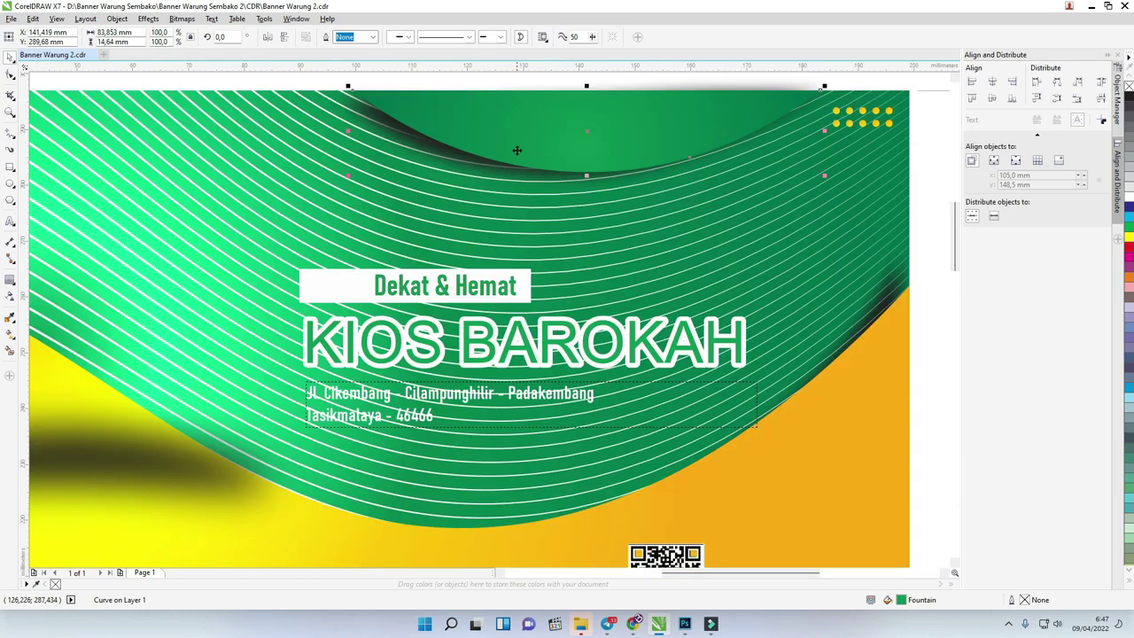
click(11, 74)
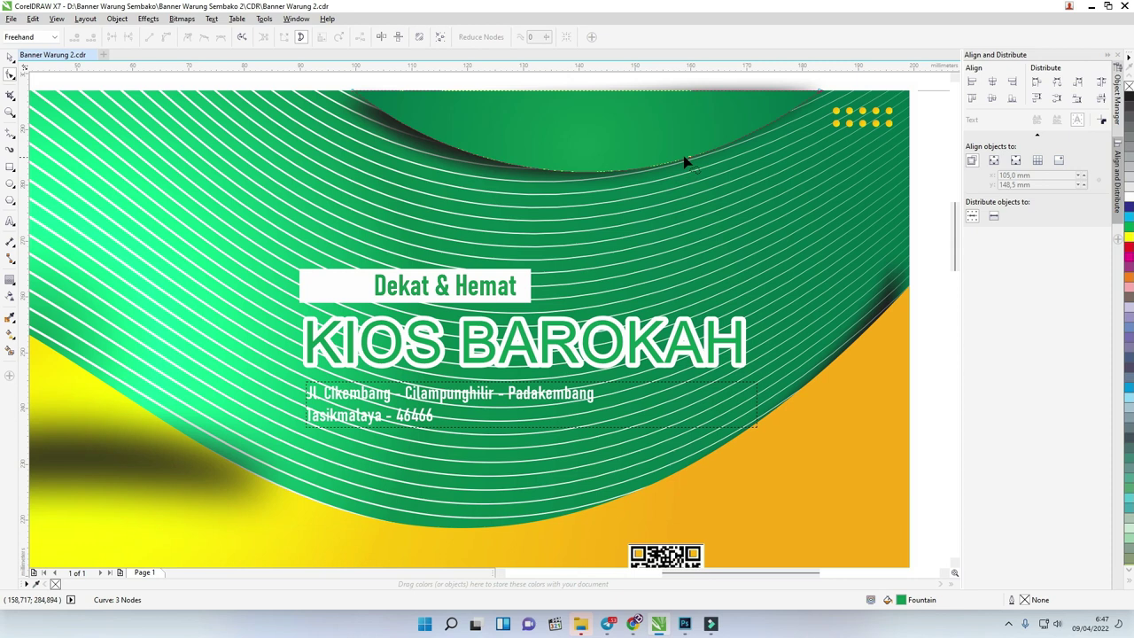
mouse_move(690, 162)
mouse_down()
mouse_move(666, 139)
mouse_move(676, 156)
mouse_up()
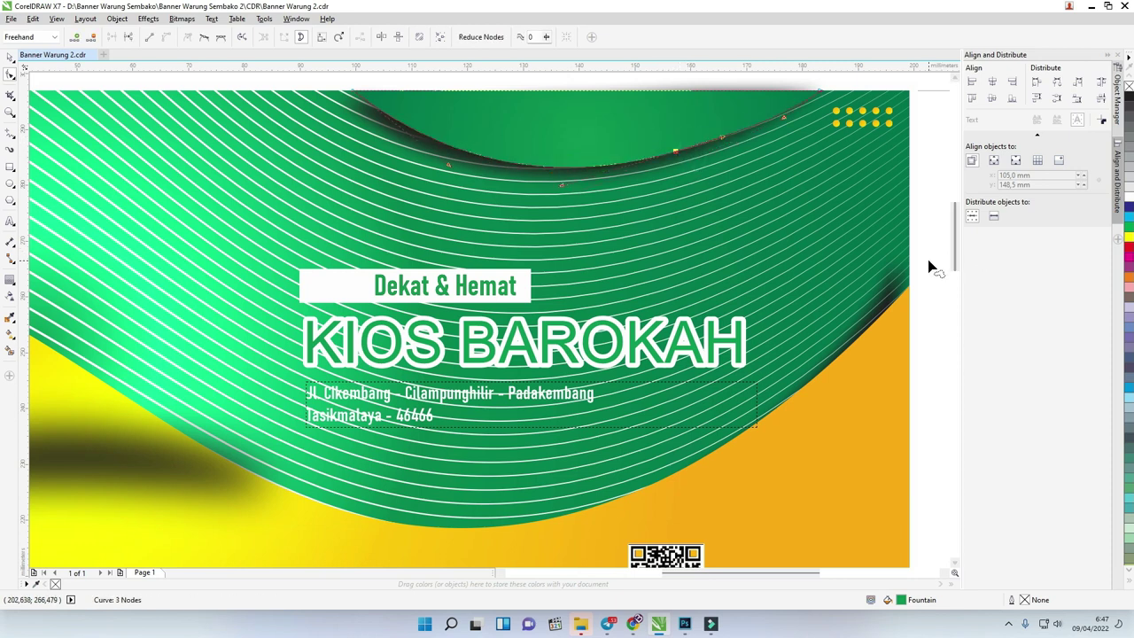
scroll(577, 228, down, 2)
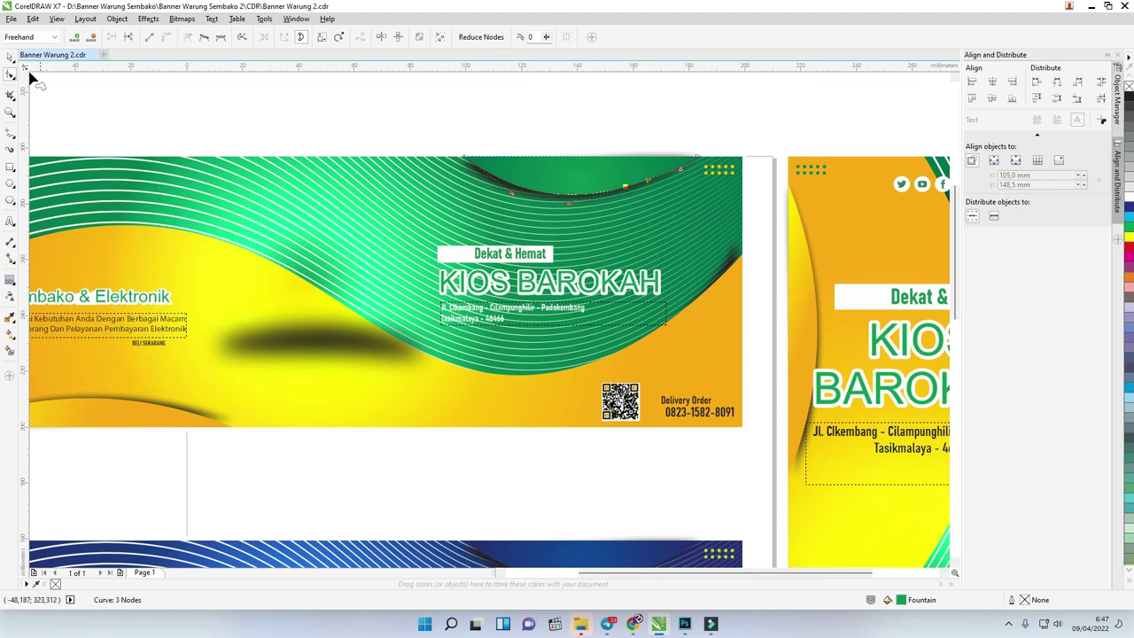
click(10, 55)
click(317, 101)
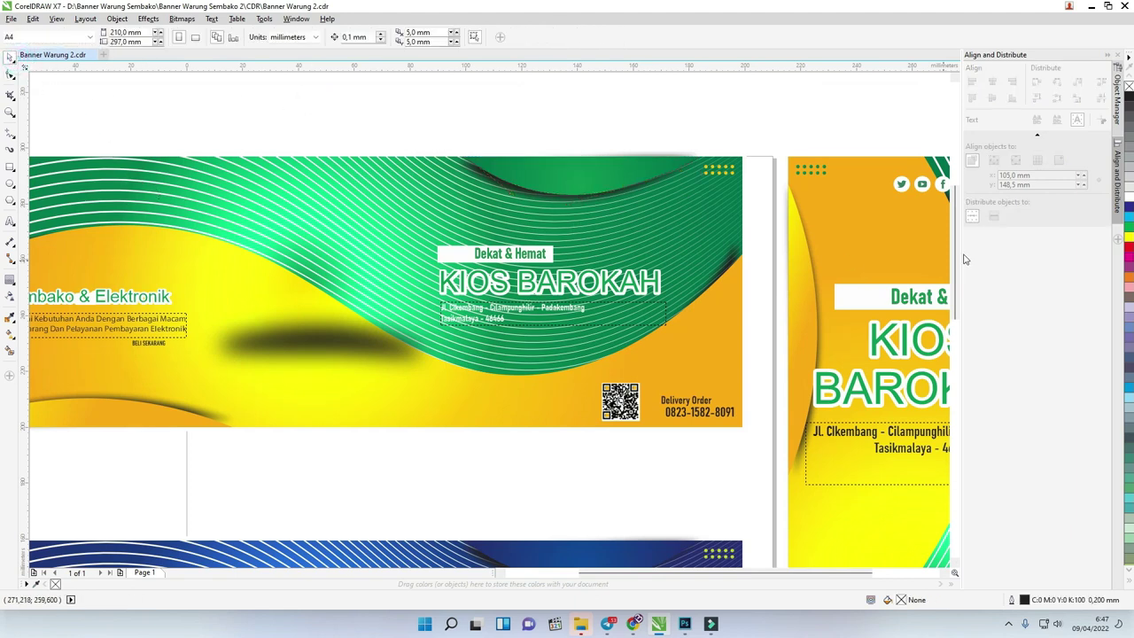
Pull the green KIOS BAROKAH text and its white outlined copy apart in the green banner.
scroll(314, 322, down, 1)
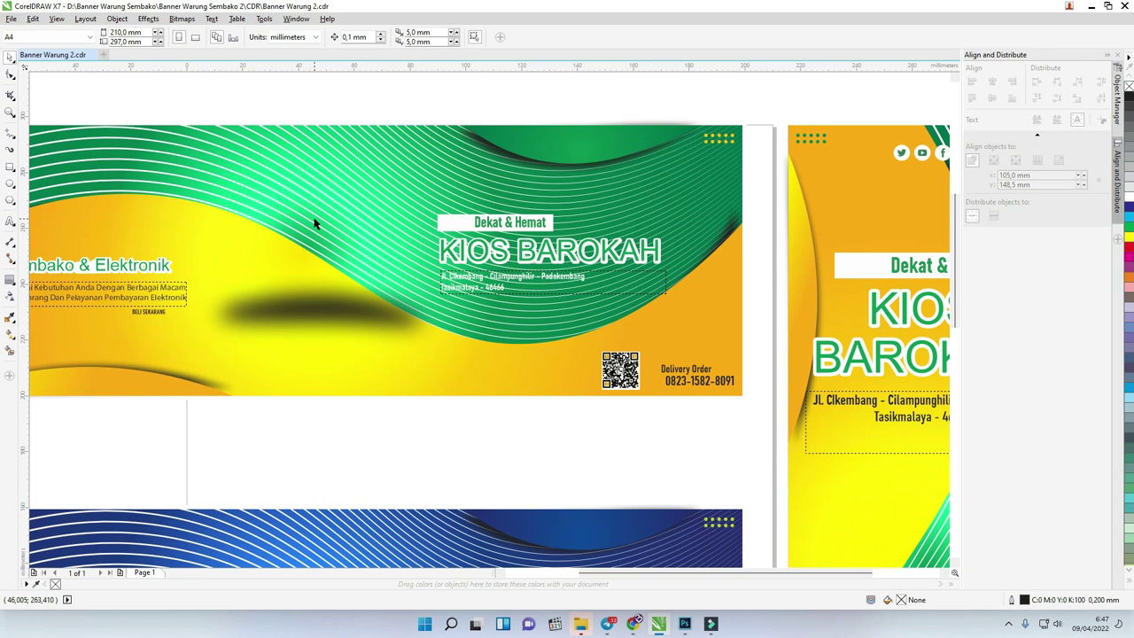
click(507, 268)
drag(545, 257, 559, 290)
drag(627, 294, 681, 243)
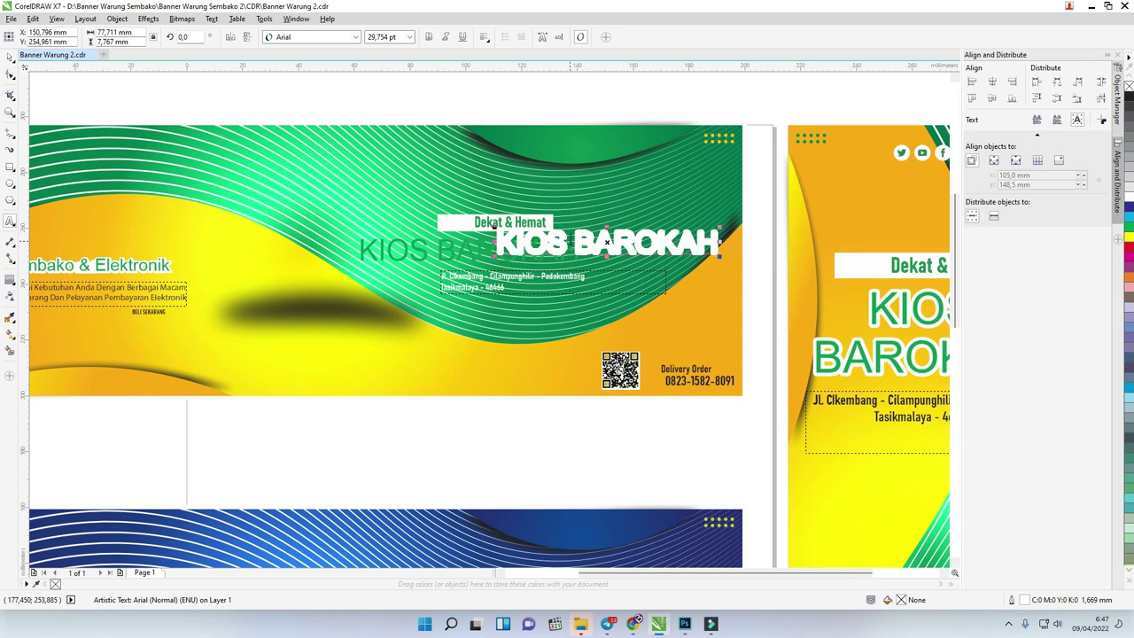
Select the word BAROKAH in the white headline copy to check its editability, and select the green headline copy.
double_click(647, 245)
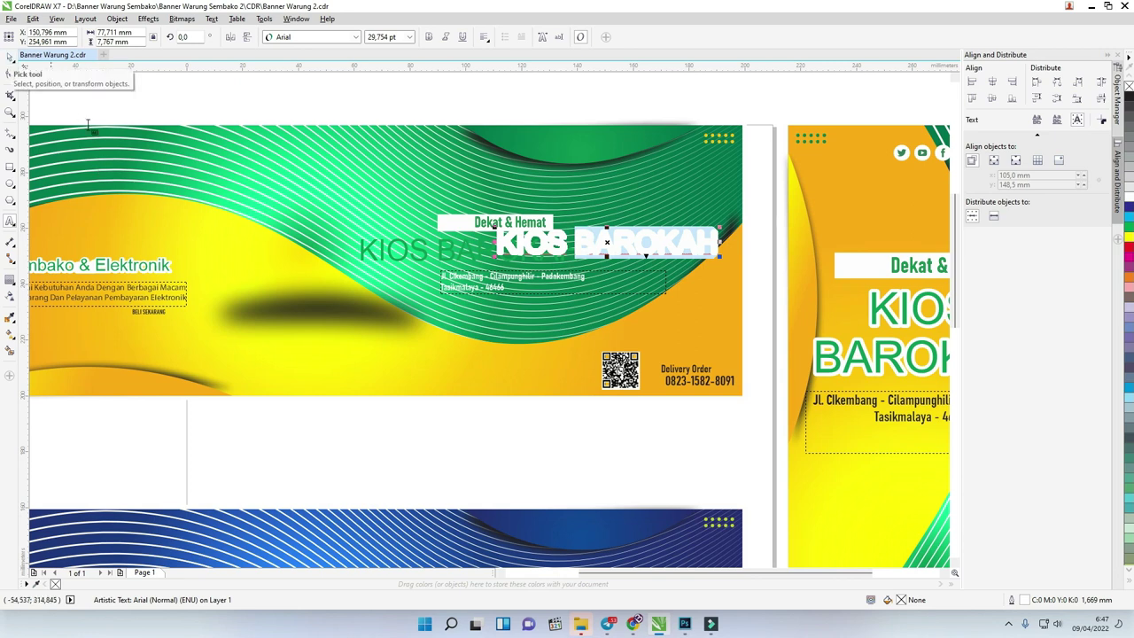
click(11, 58)
click(439, 259)
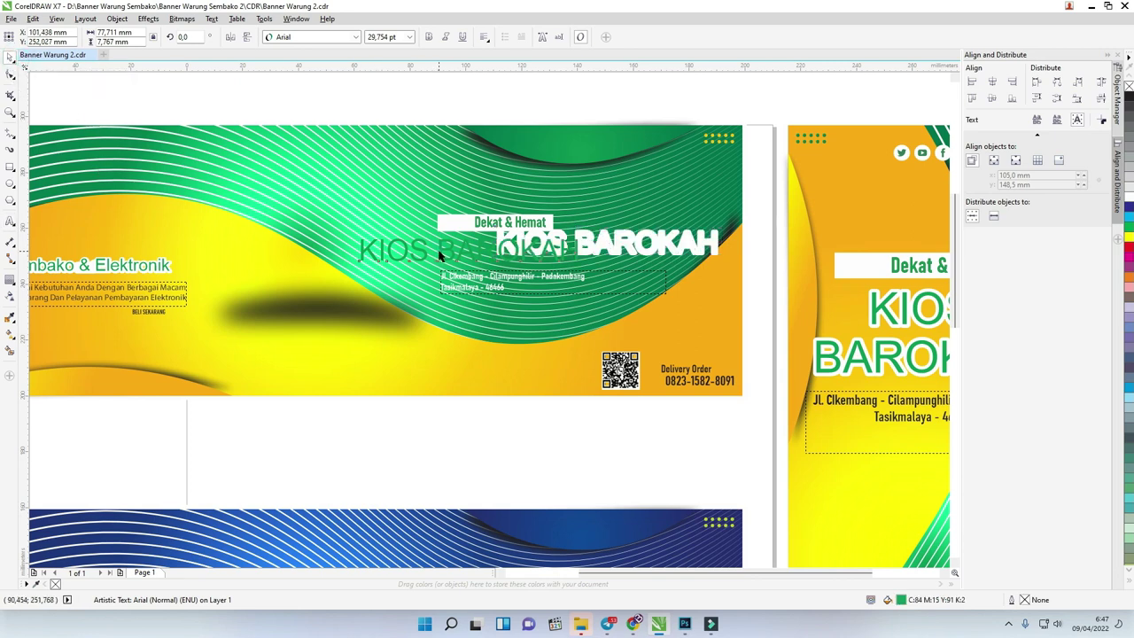
Set both KIOS BAROKAH headline copies to the Praise font and move the green copy onto the white one.
click(314, 37)
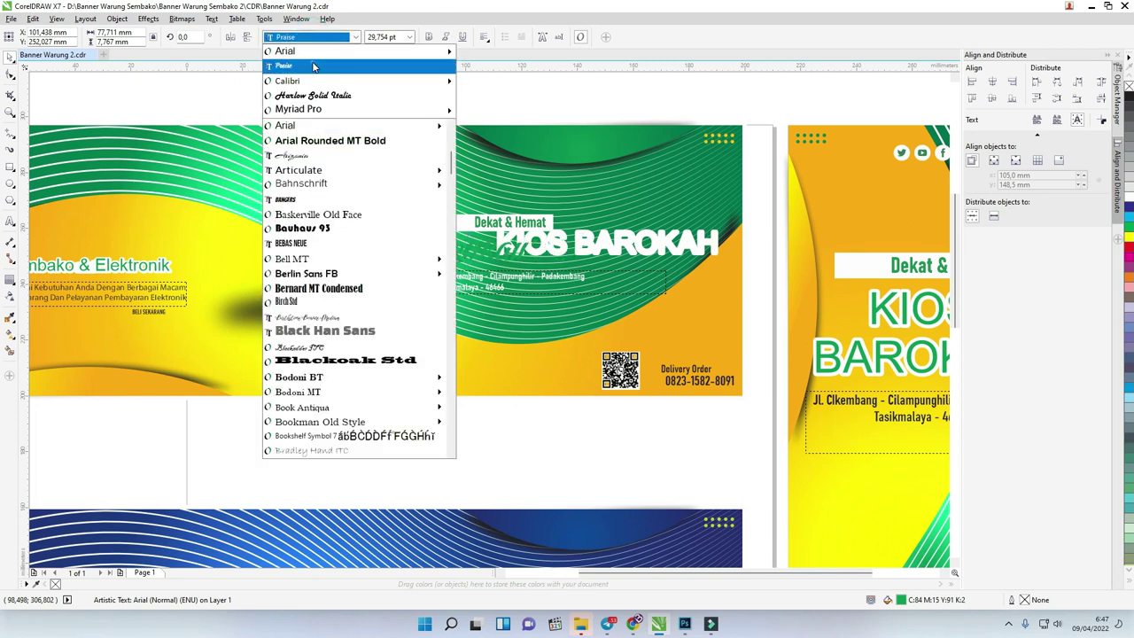
click(301, 66)
click(648, 247)
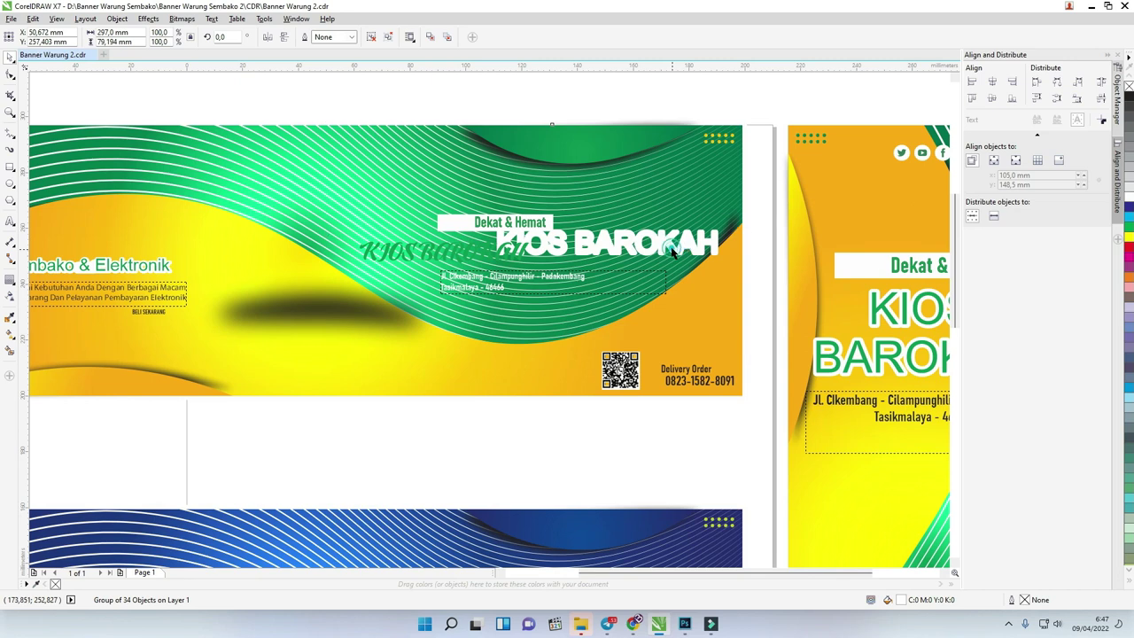
ctrl+click(708, 246)
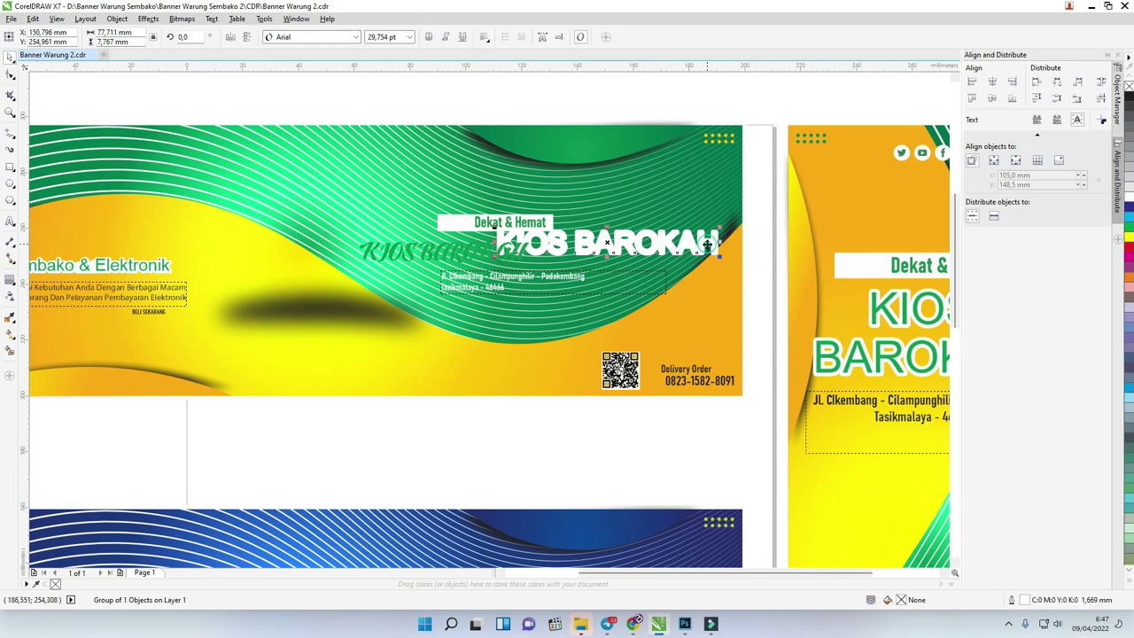
click(311, 39)
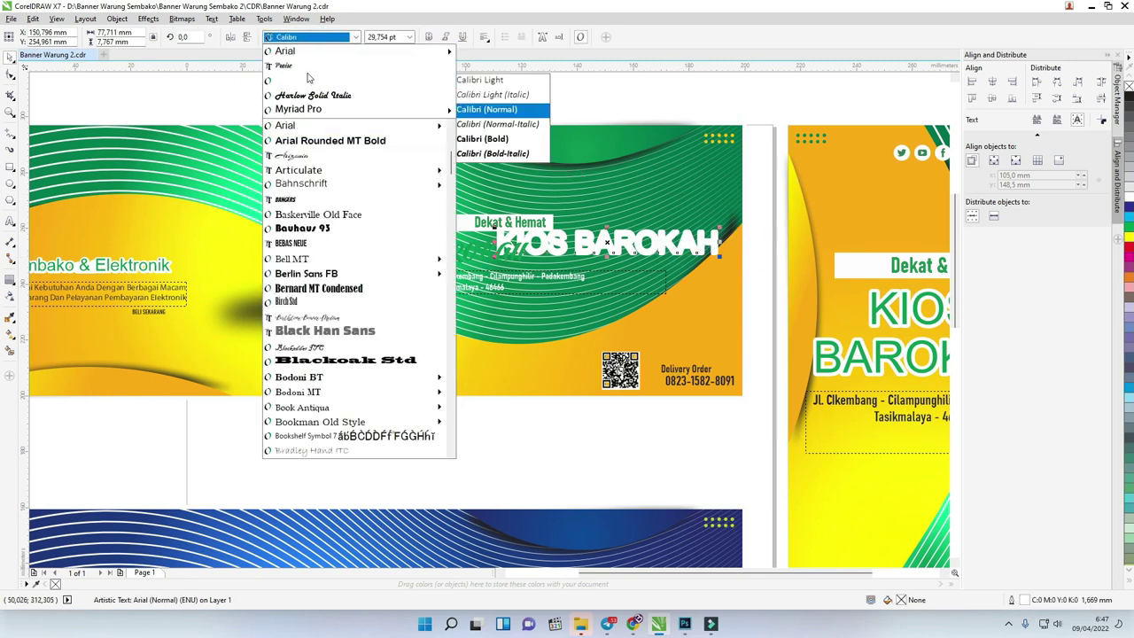
click(303, 65)
drag(372, 230, 541, 246)
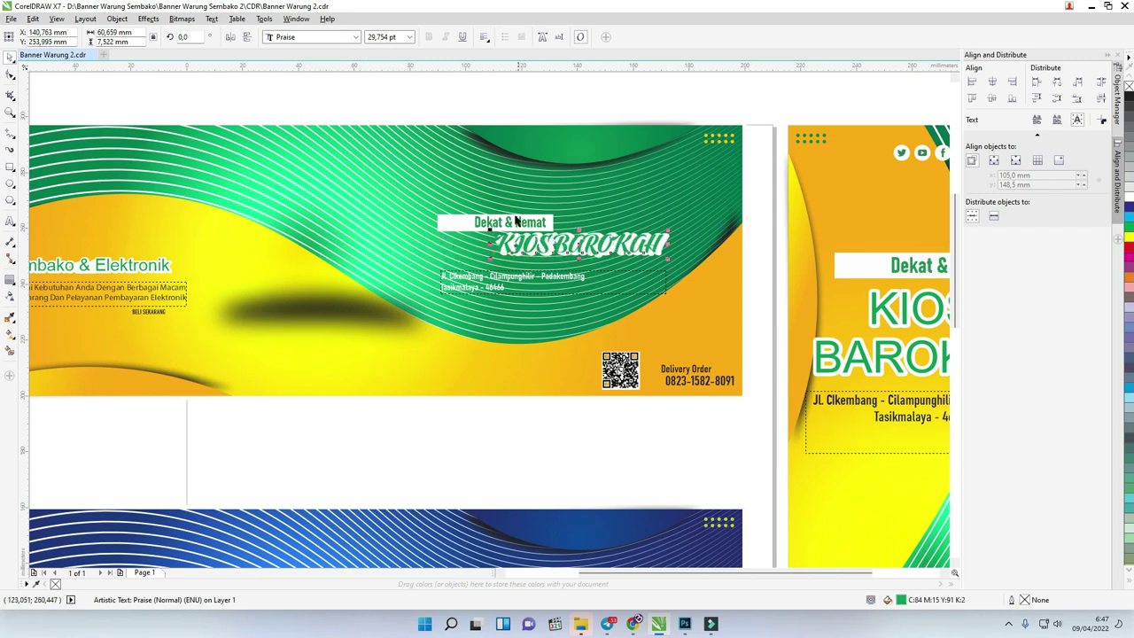
Move the black shadow shape from the green banner's right edge to the space below the banner and deselect it.
scroll(516, 221, up, 2)
scroll(688, 233, down, 2)
mouse_move(839, 272)
mouse_down()
mouse_move(853, 270)
mouse_move(865, 342)
mouse_move(841, 274)
mouse_move(846, 292)
mouse_up()
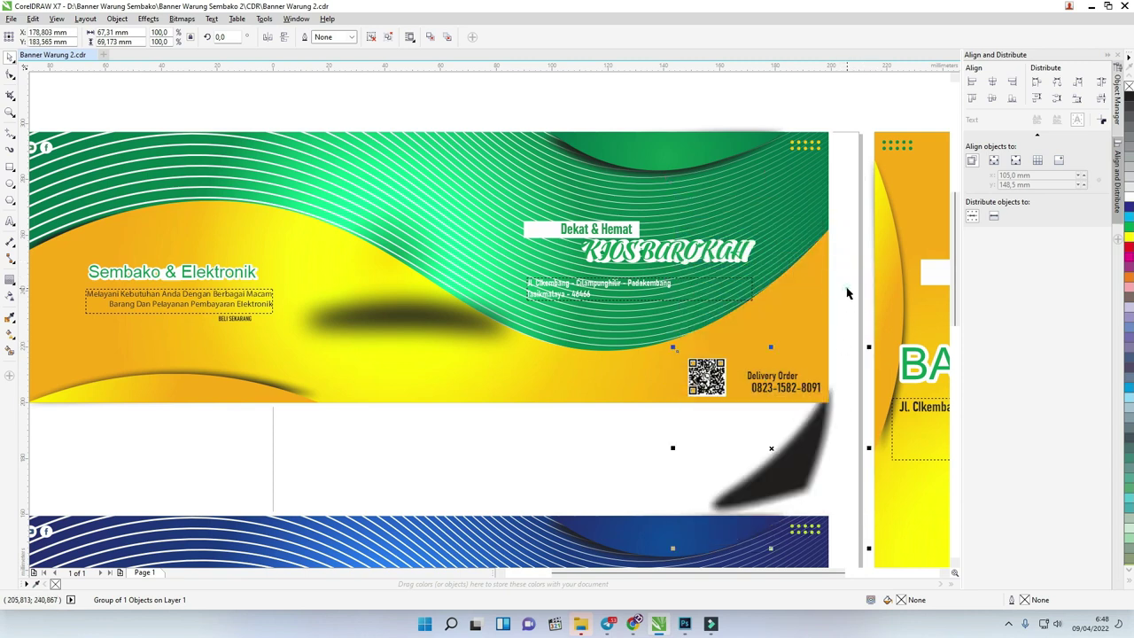
click(848, 301)
Change the case of both headline copies to read Kios Barokah and move them left beneath Dekat & Hemat.
click(564, 239)
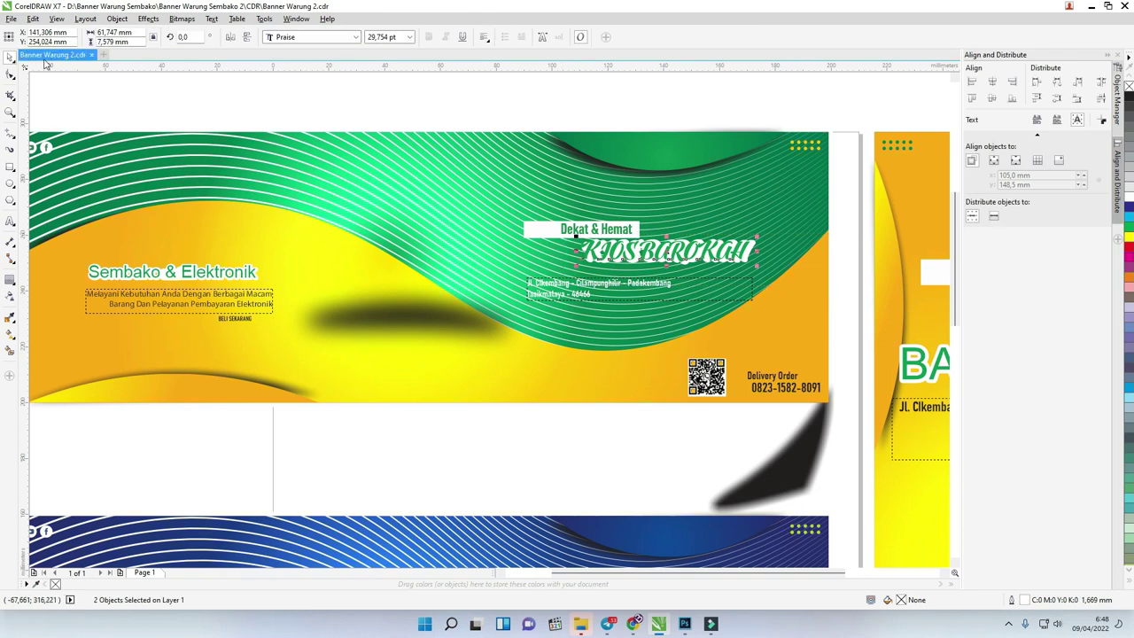
click(212, 19)
click(245, 303)
click(495, 312)
click(523, 350)
drag(667, 257, 598, 259)
key(ctrl+q)
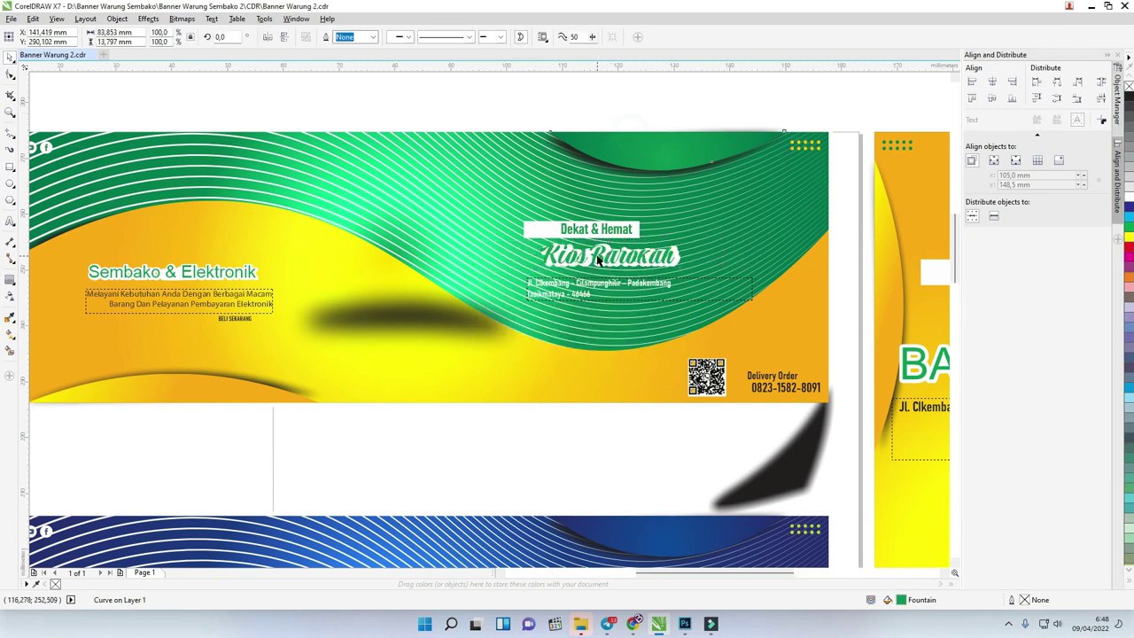
scroll(598, 259, up, 2)
key(ctrl+z)
Pull the green Kios Barokah text left and away from its white outlined copy.
drag(608, 256, 630, 254)
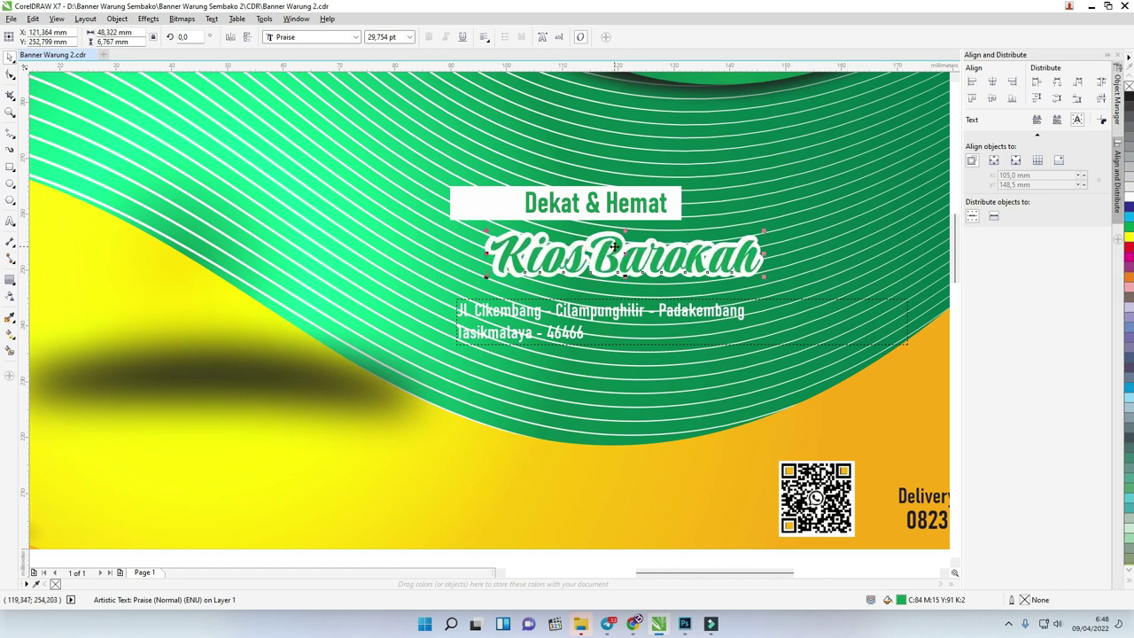
mouse_move(612, 259)
mouse_down()
mouse_move(474, 257)
mouse_move(608, 265)
mouse_up()
click(562, 261)
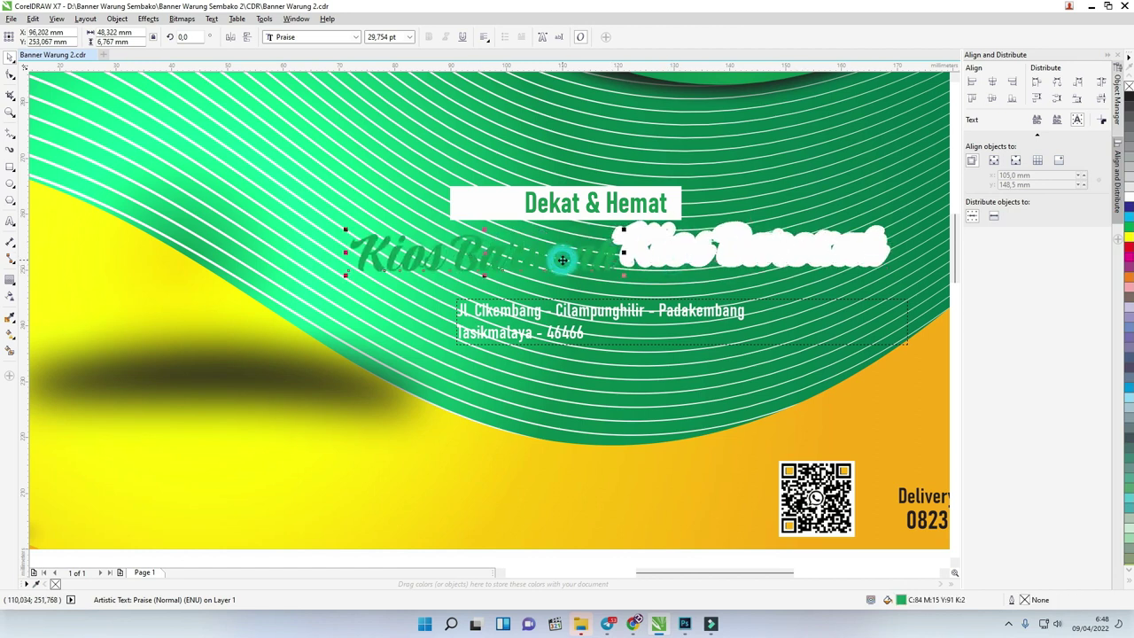
Recolour the white outlined Kios Barokah copy green, and delete that copy.
click(671, 255)
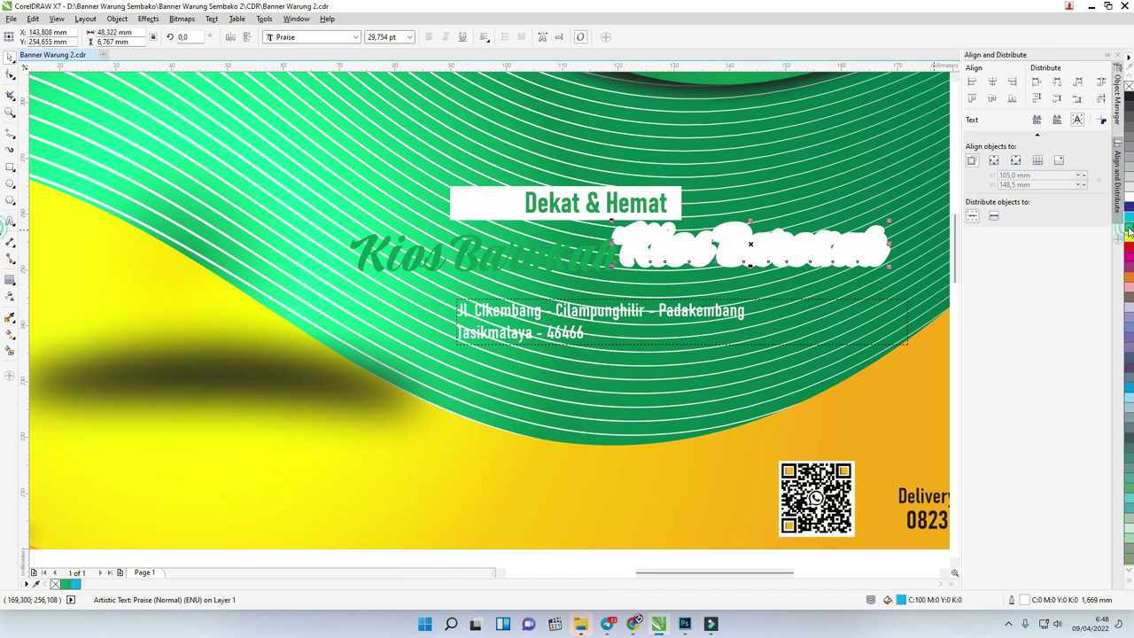
click(1130, 230)
scroll(700, 235, up, 2)
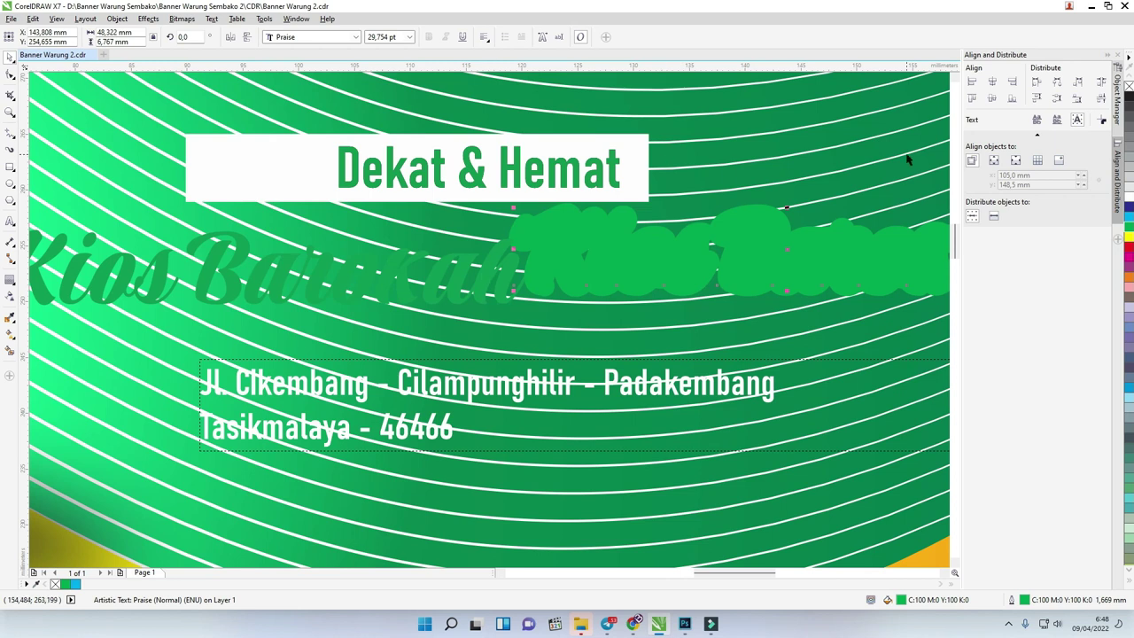
scroll(610, 217, down, 2)
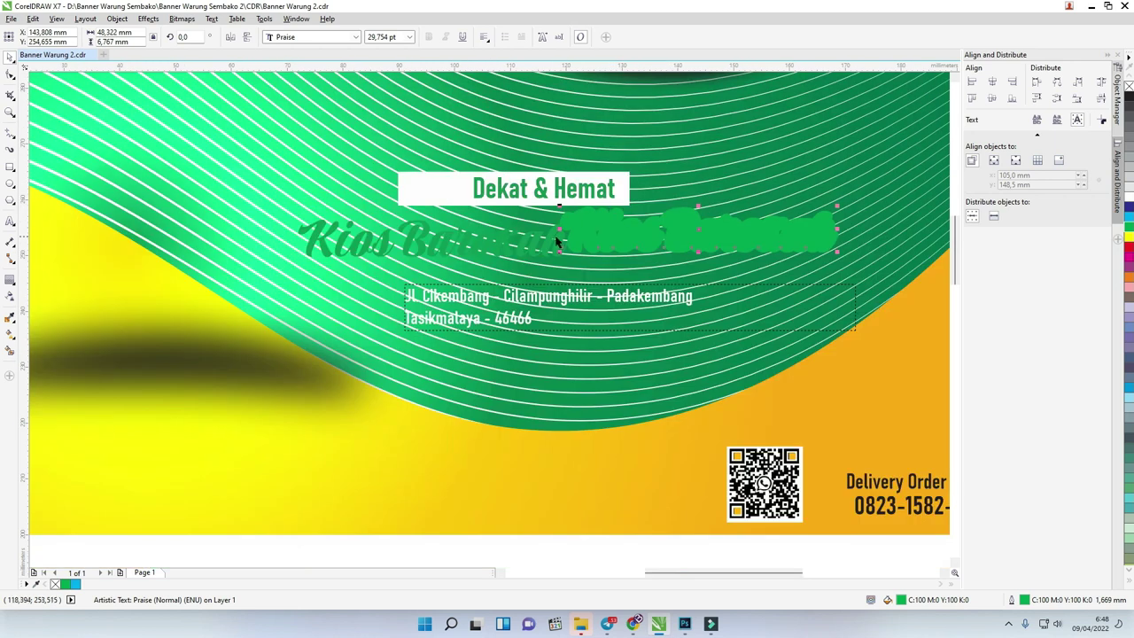
key(Escape)
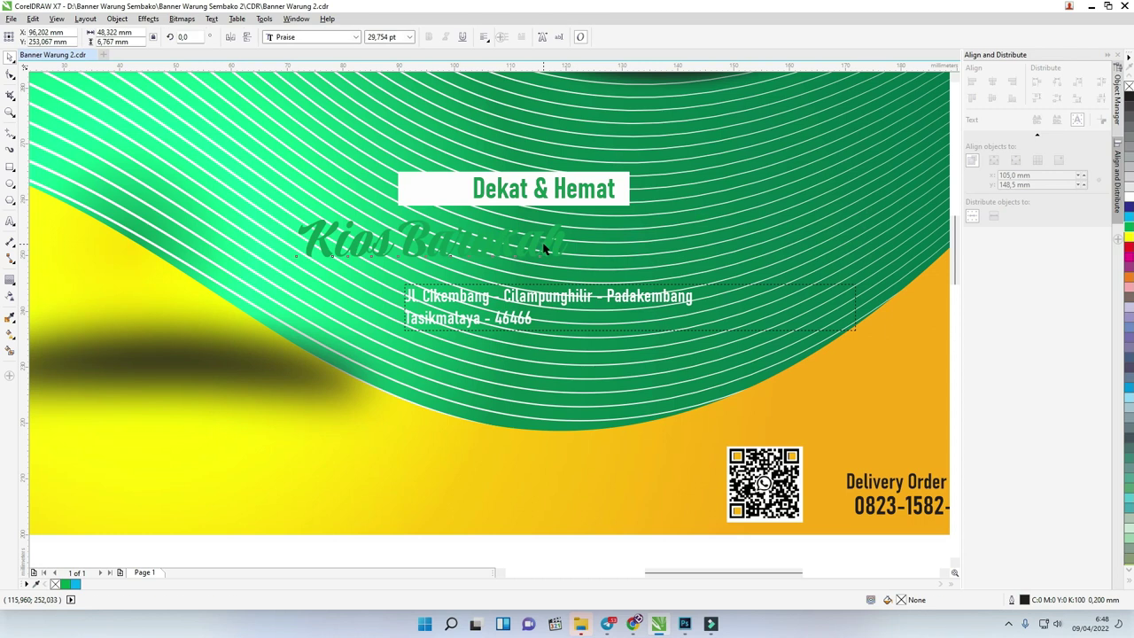
Add a one-step white outside contour of about 0.4 mm around the green Kios Barokah text.
click(10, 279)
click(50, 292)
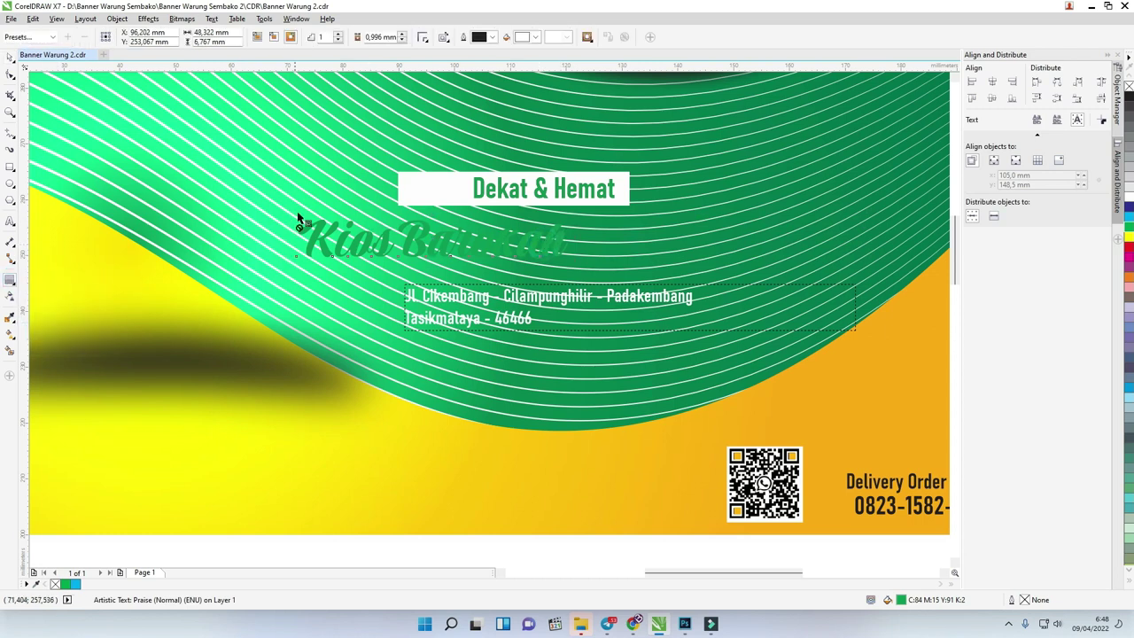
scroll(292, 213, up, 2)
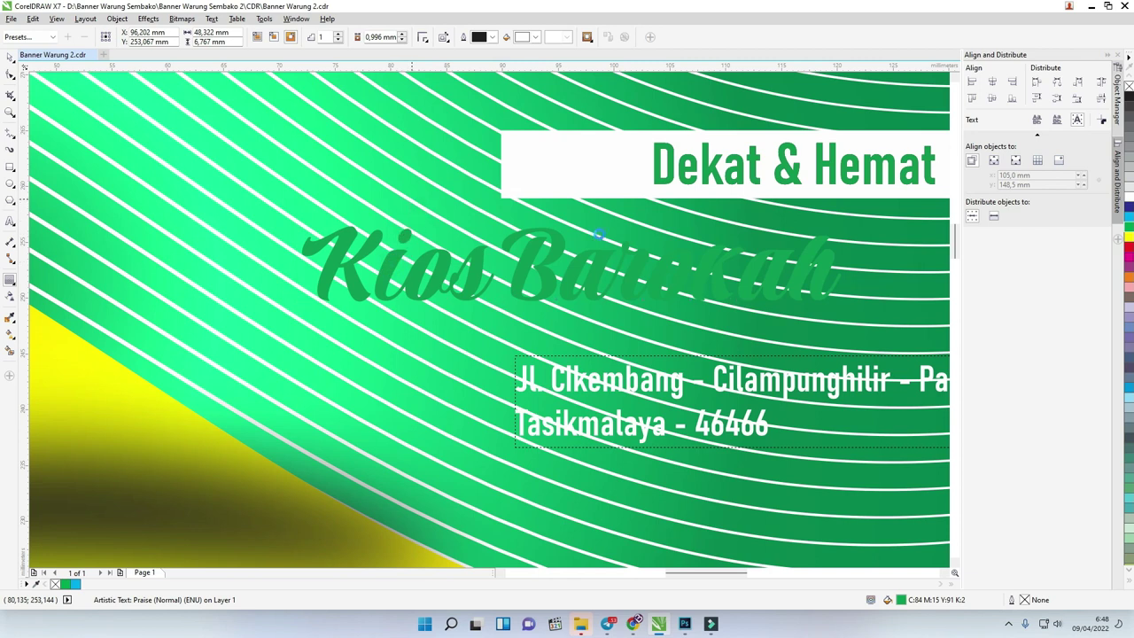
drag(600, 233, 600, 241)
click(606, 326)
click(596, 312)
drag(596, 305, 572, 301)
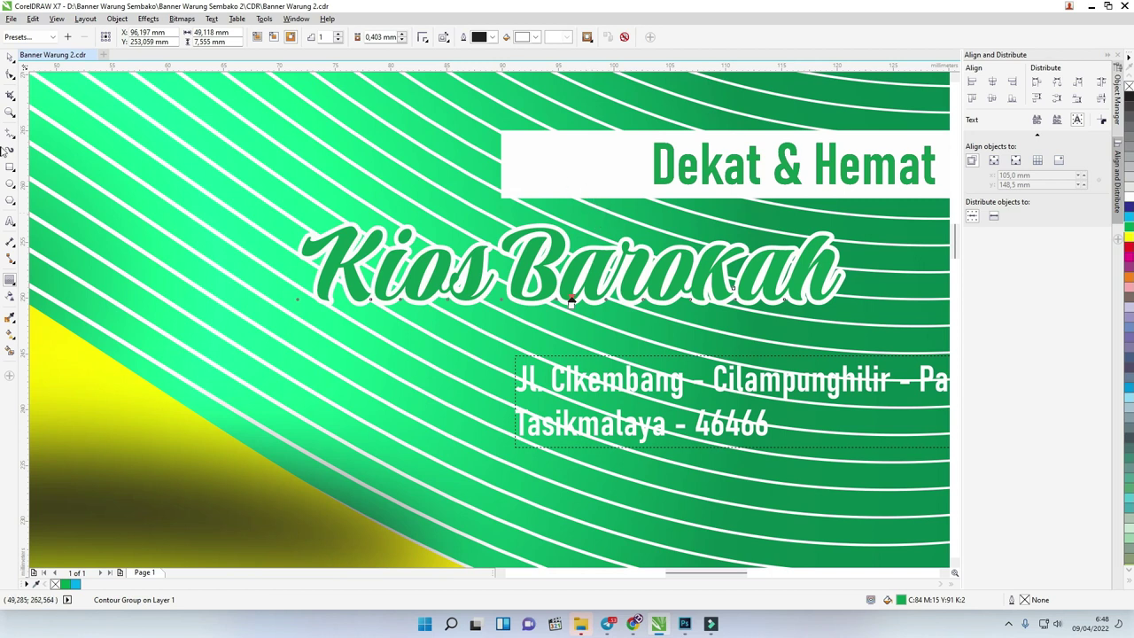
Enlarge the contoured Kios Barokah headline to about 62 mm wide between Dekat & Hemat and the address, and select the Dekat & Hemat text.
click(9, 56)
scroll(446, 237, down, 3)
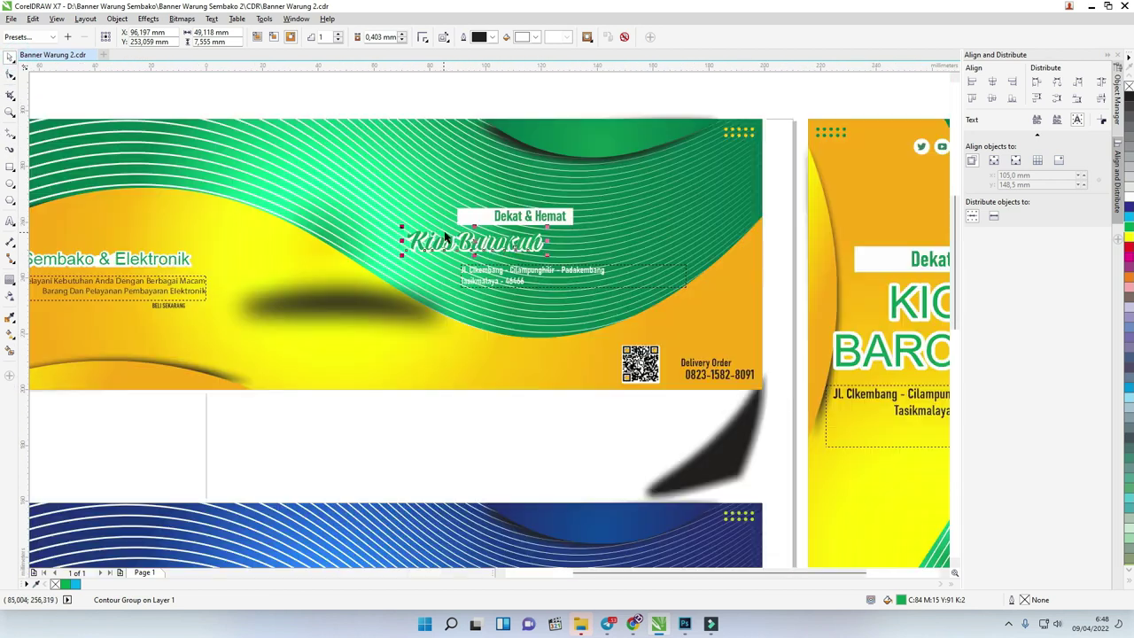
drag(516, 244, 636, 221)
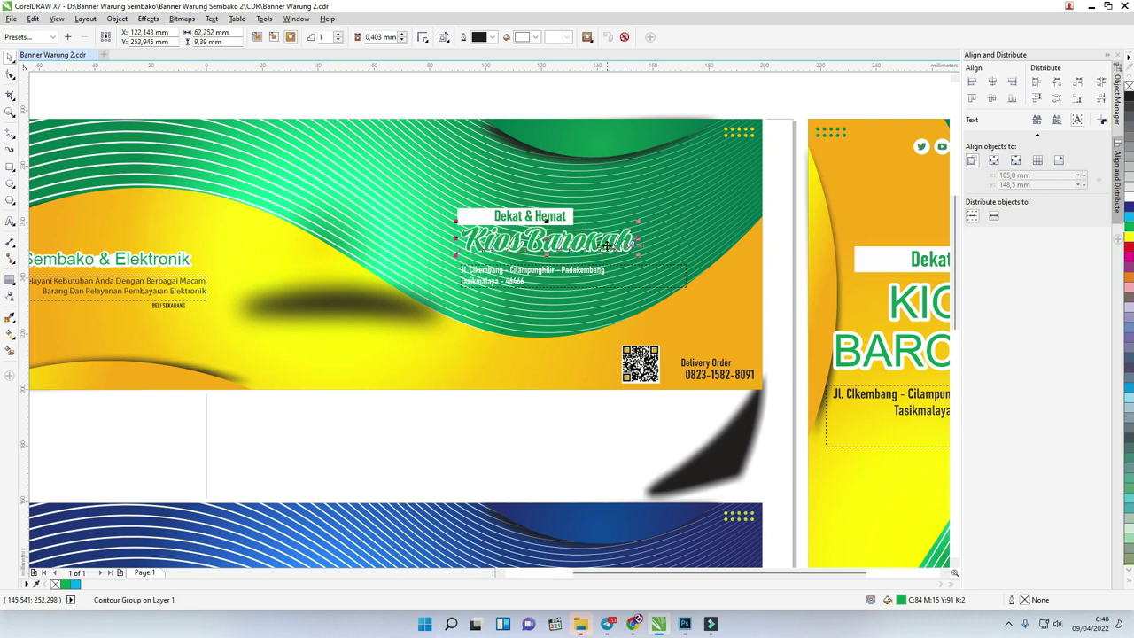
click(547, 219)
scroll(532, 222, down, 2)
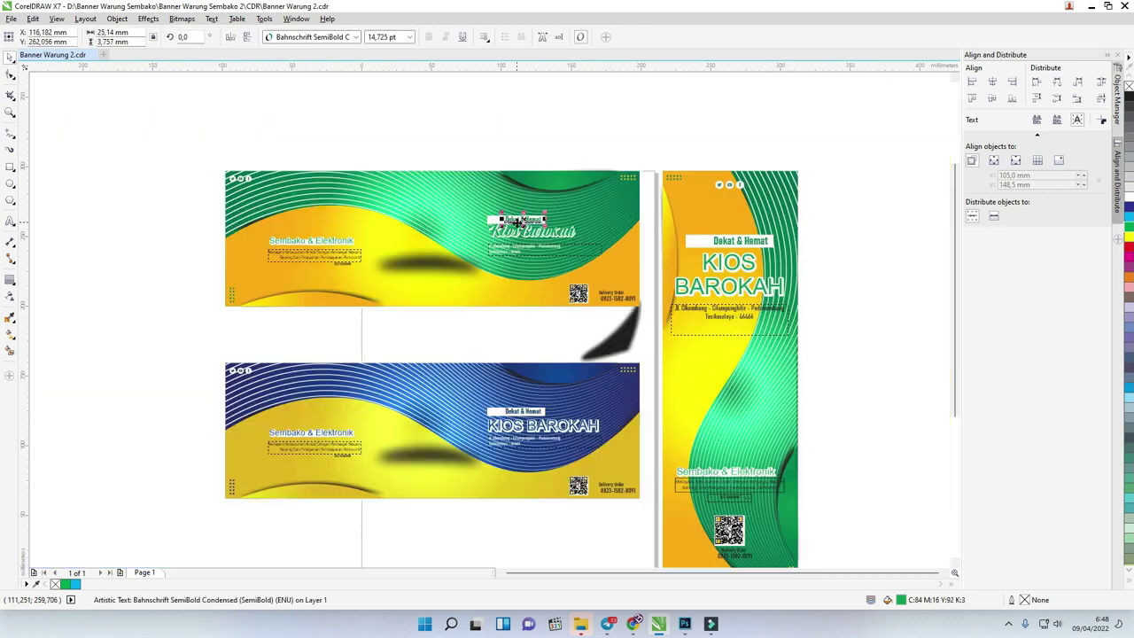
Try moving the Sembako & Elektronik heading group down over the description text, and undo the move.
click(324, 245)
scroll(324, 245, up, 3)
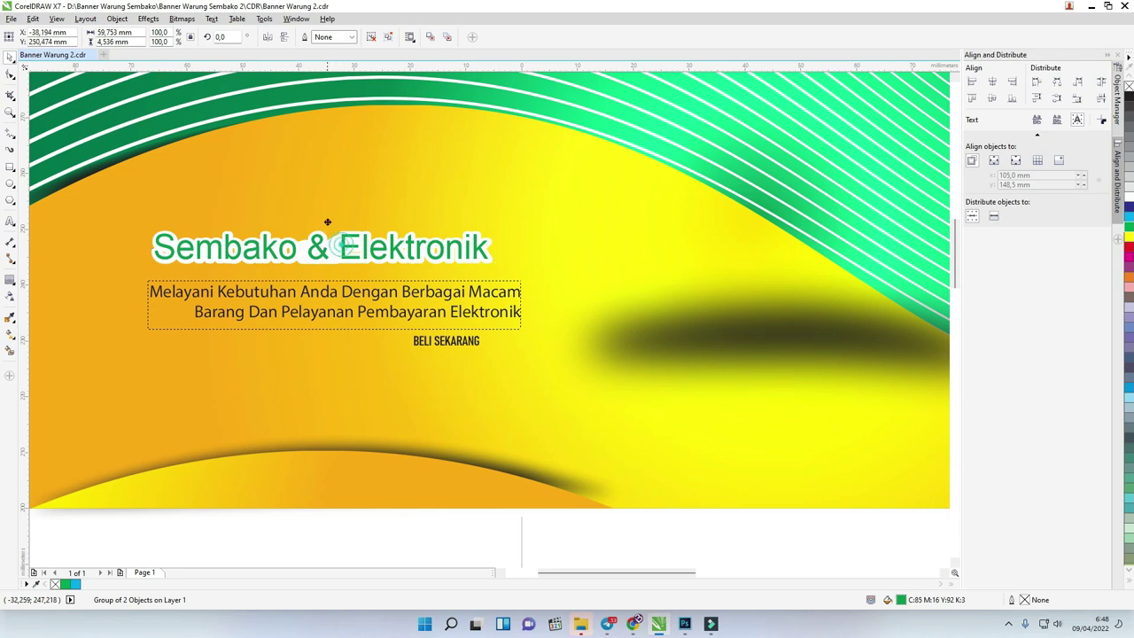
drag(354, 251, 360, 278)
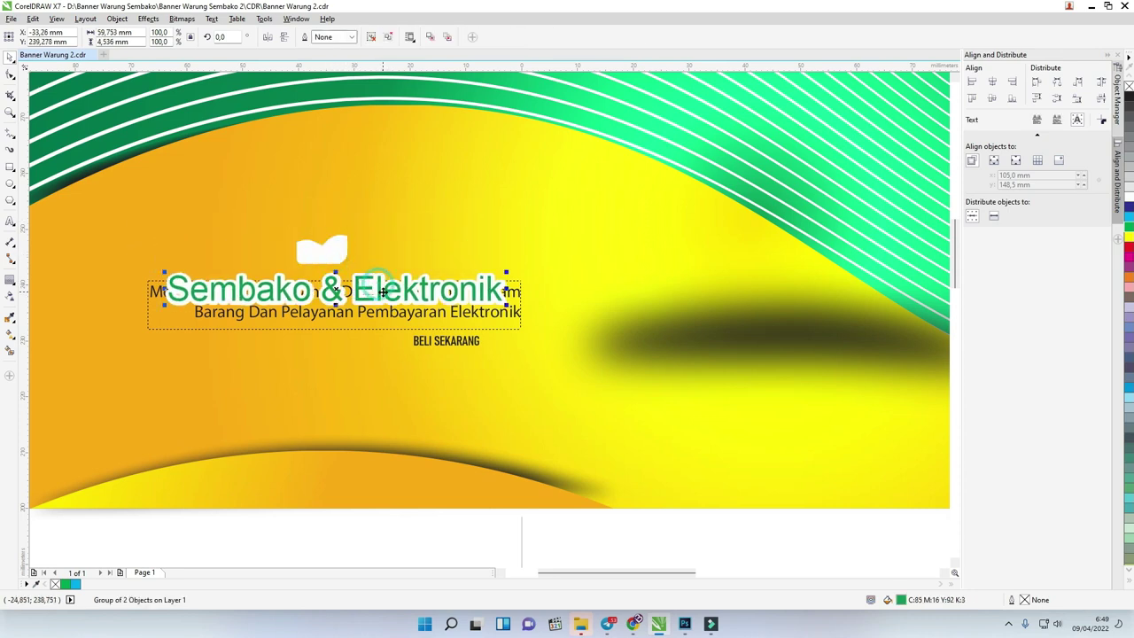
key(ctrl+z)
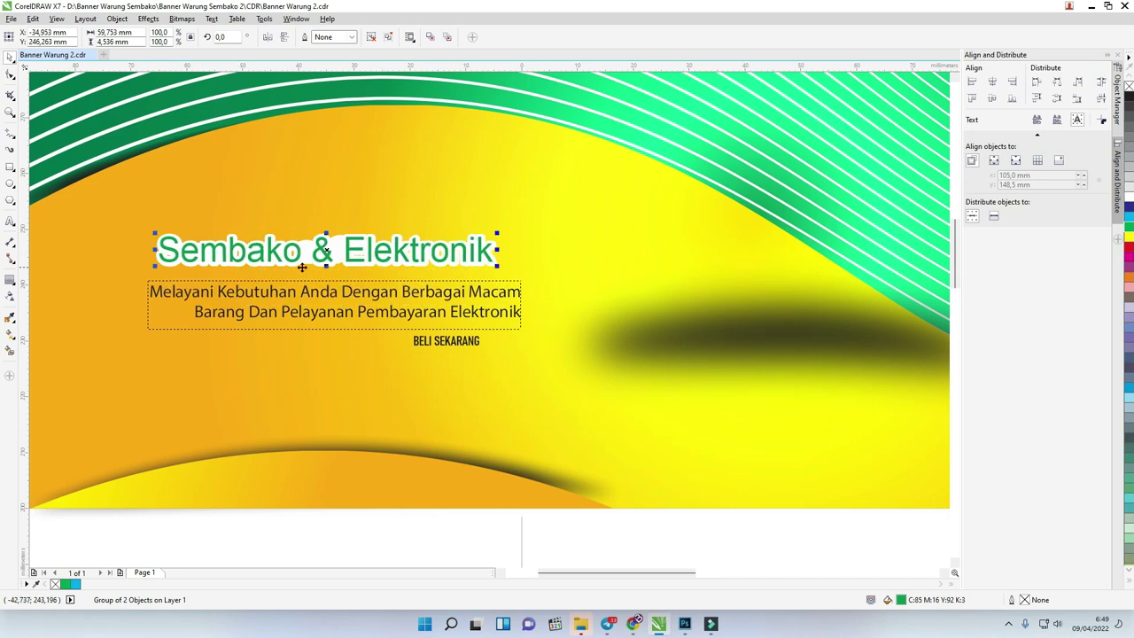
Ungroup the BELI SEKARANG button below the green banner's description text and select its rectangular frame.
scroll(366, 265, down, 3)
click(400, 288)
click(404, 305)
scroll(405, 305, down, 3)
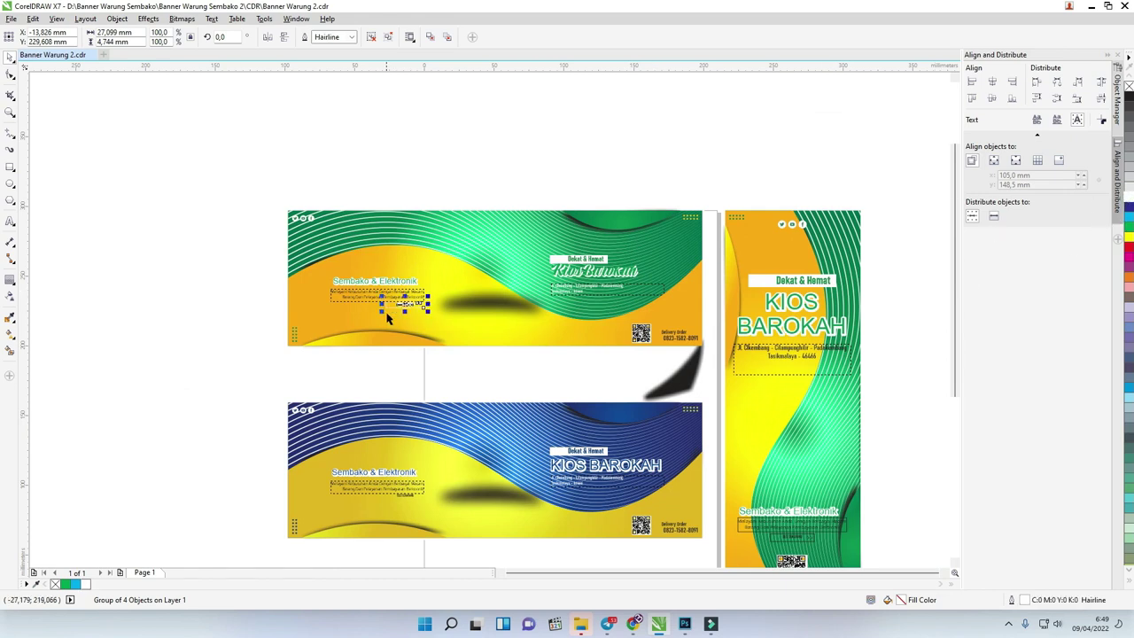
scroll(383, 315, up, 5)
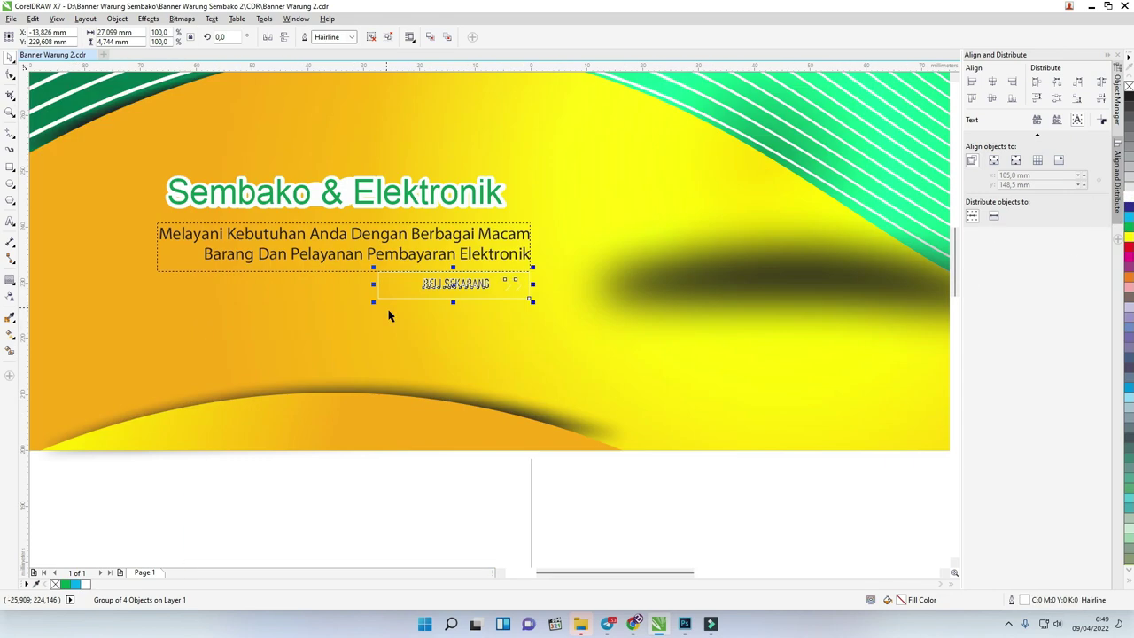
right_click(483, 286)
click(539, 350)
click(524, 299)
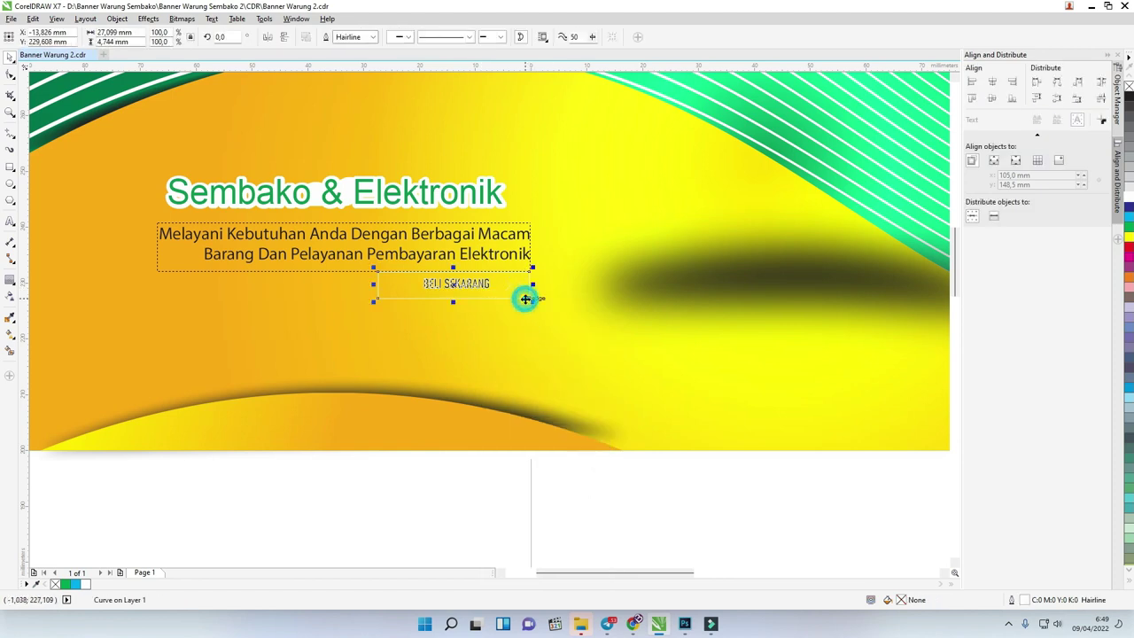
Remove the outline from the BELI SEKARANG text and set its white frame's outline width to 1.0 mm.
click(480, 285)
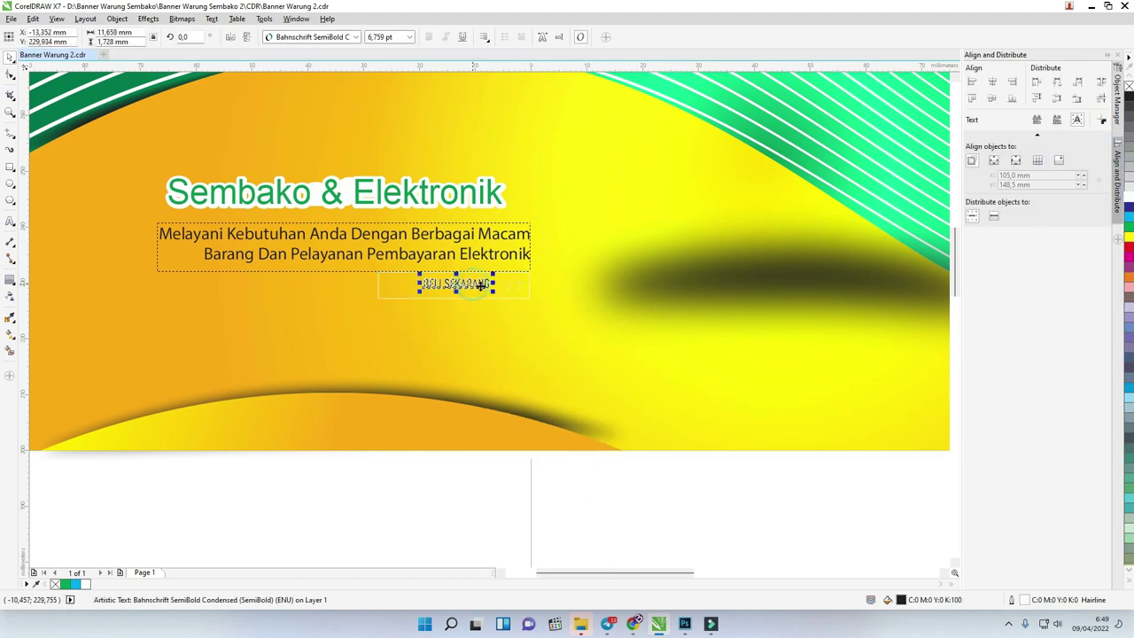
right_click(1128, 86)
click(510, 302)
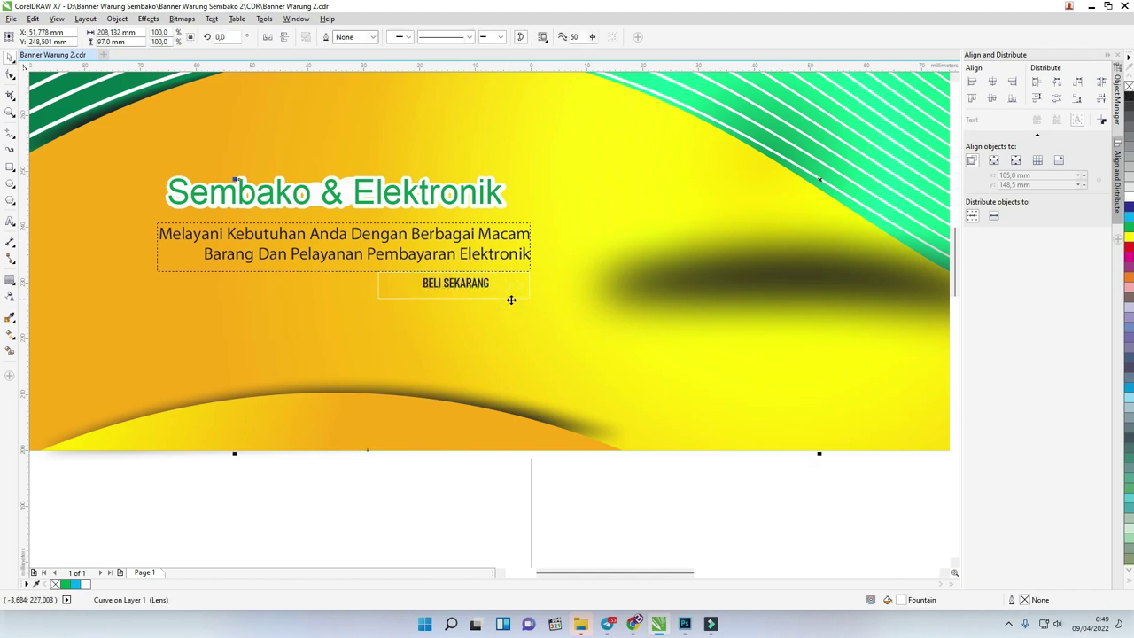
click(373, 37)
click(356, 109)
Set the outline width of both white arrow chevrons beside BELI SEKARANG to 0.75 mm.
click(513, 293)
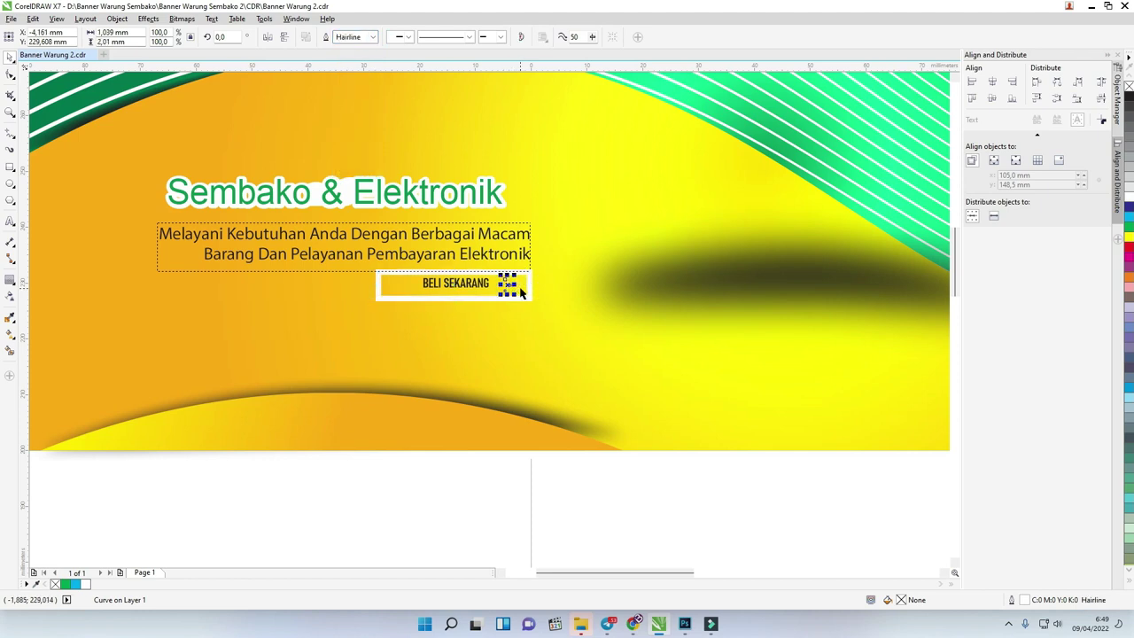
click(521, 293)
scroll(521, 294, up, 4)
click(413, 301)
shift+click(459, 302)
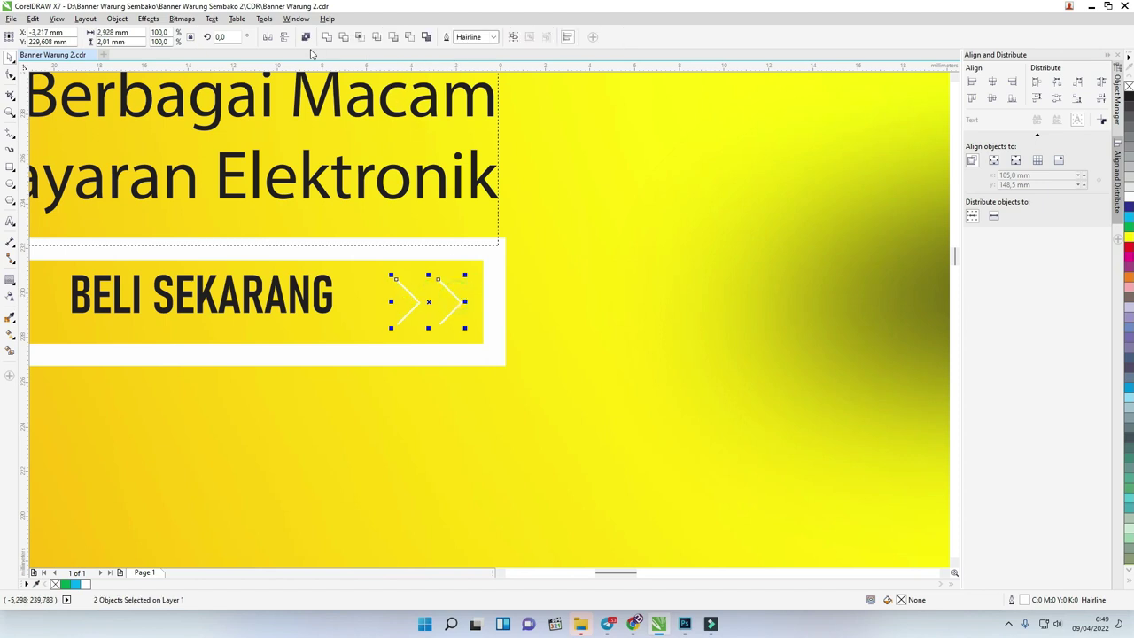
click(493, 37)
click(467, 68)
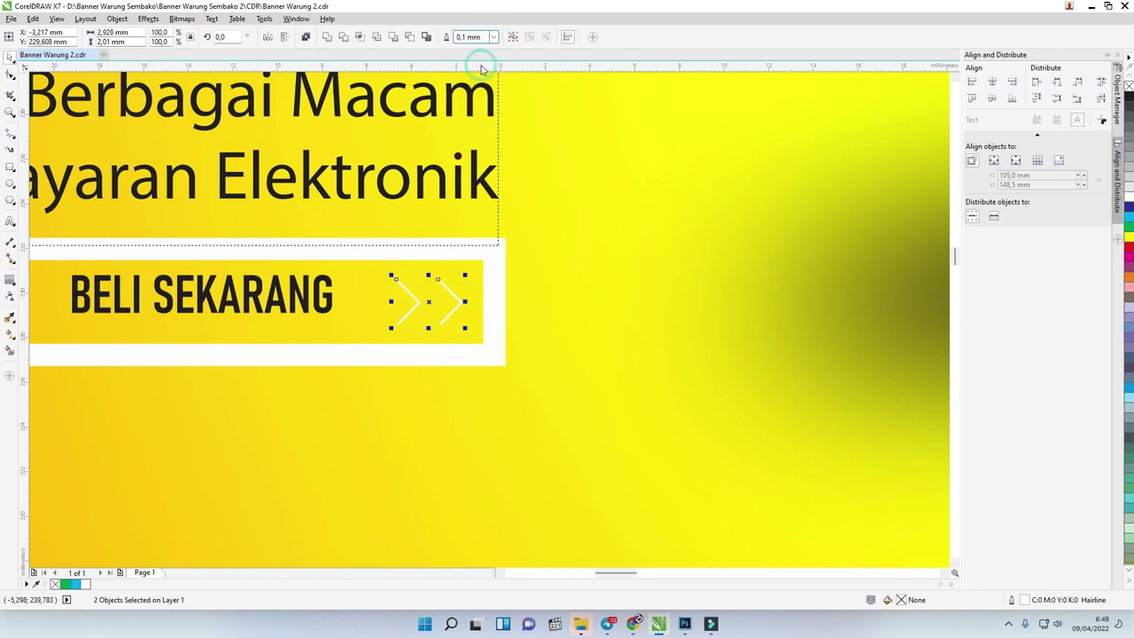
click(492, 37)
click(479, 110)
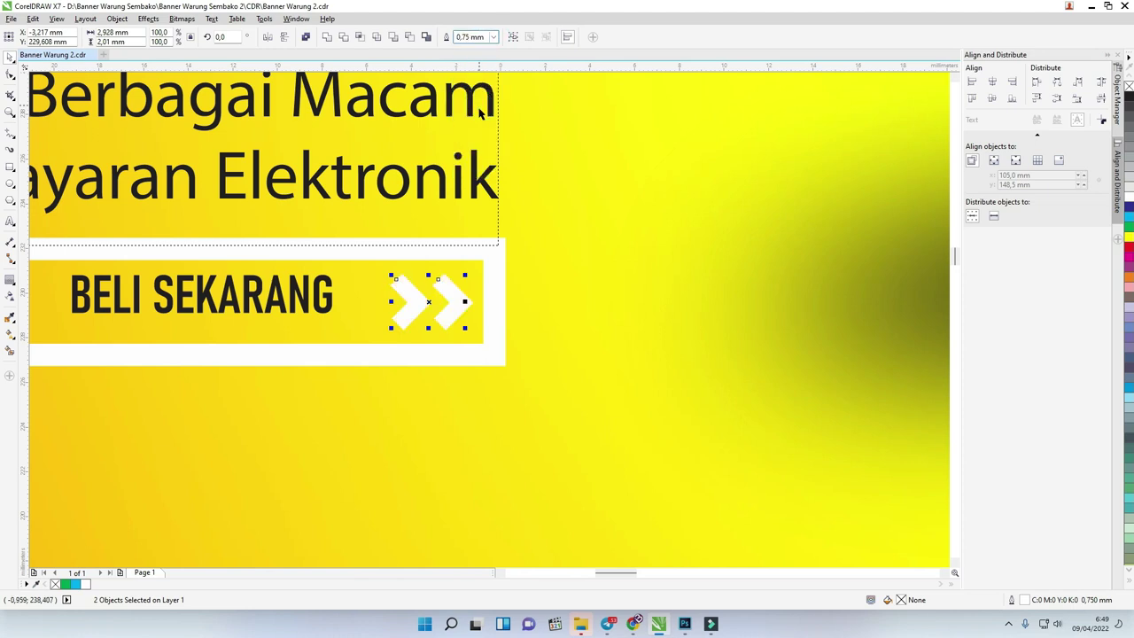
Select the BELI SEKARANG frame and choose 1.0 mm as its outline width again.
click(491, 263)
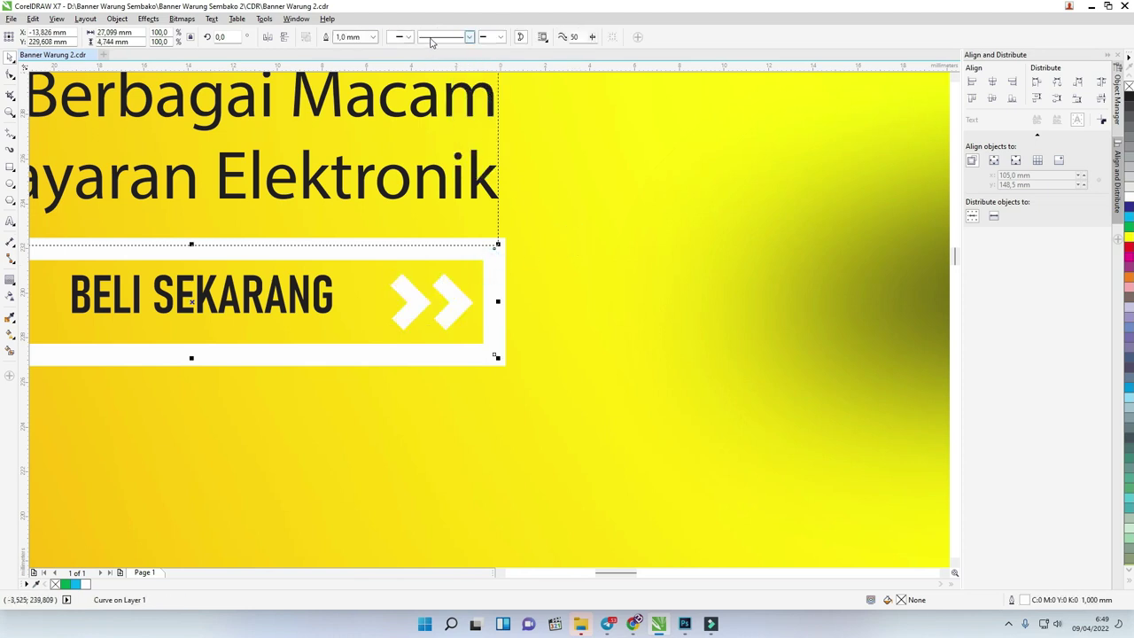
click(374, 37)
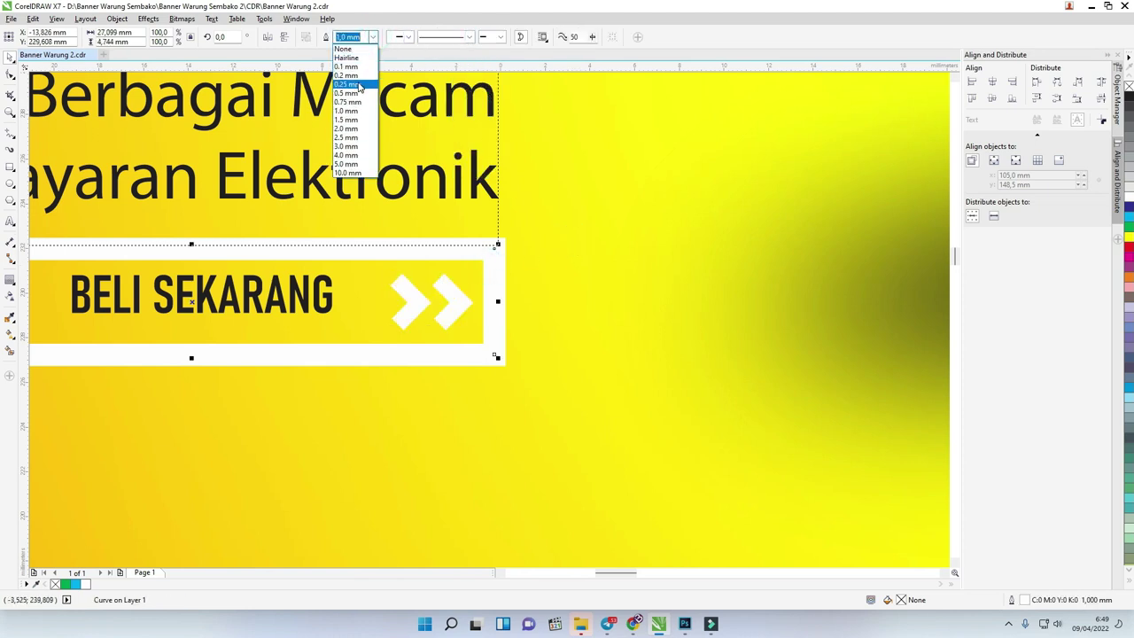
click(355, 110)
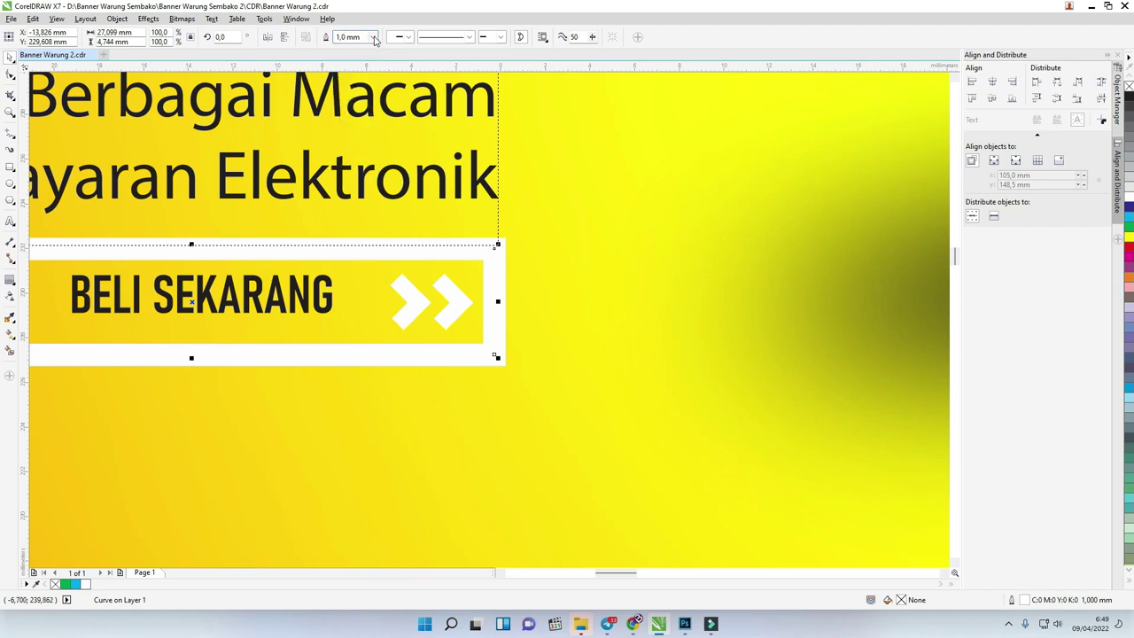
Set the outline width of the white BELI SEKARANG frame on the green banner to 0.75 mm.
click(374, 37)
click(354, 104)
scroll(501, 236, down, 3)
scroll(496, 233, up, 2)
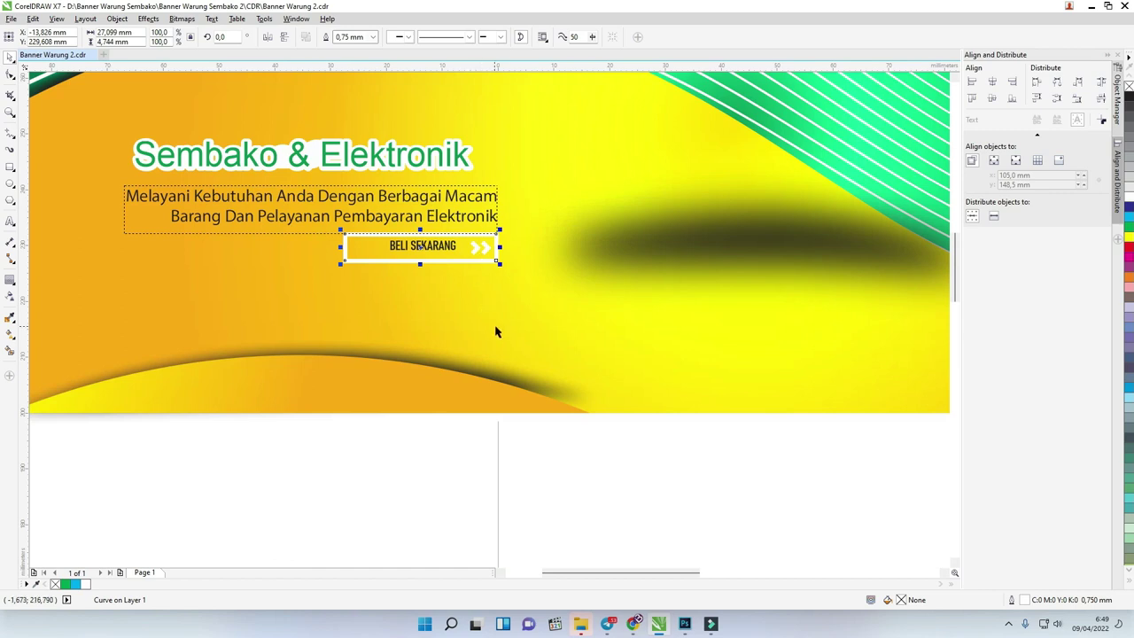
scroll(496, 332, down, 4)
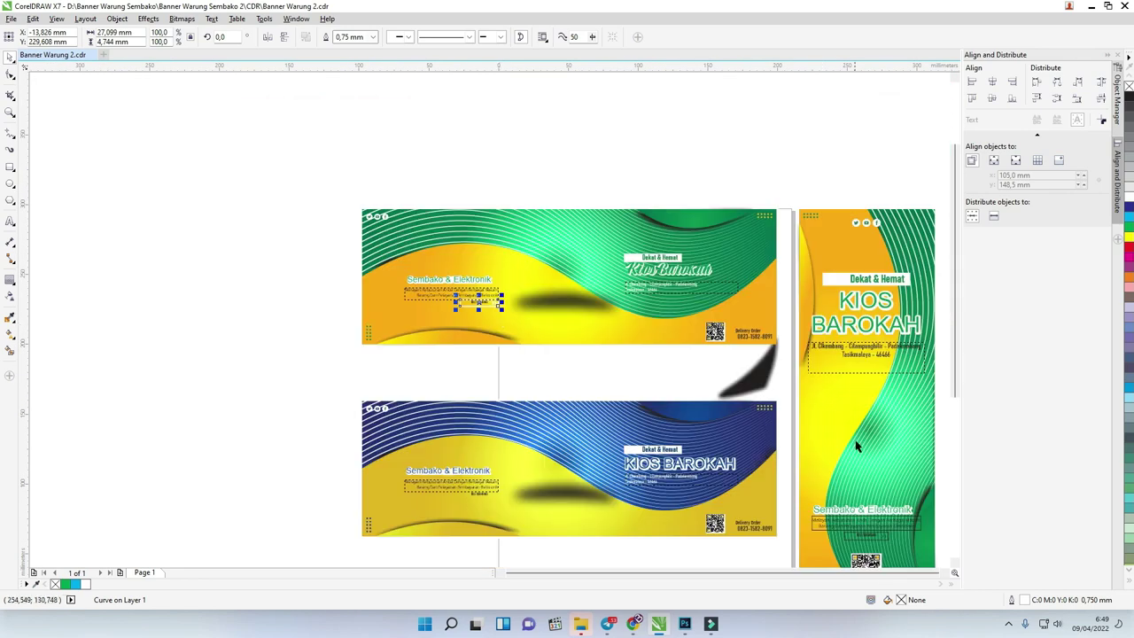
Inspect the green banner's upper edge, checking the gradient background shape and the grouped white wave lines.
scroll(426, 257, up, 4)
click(346, 225)
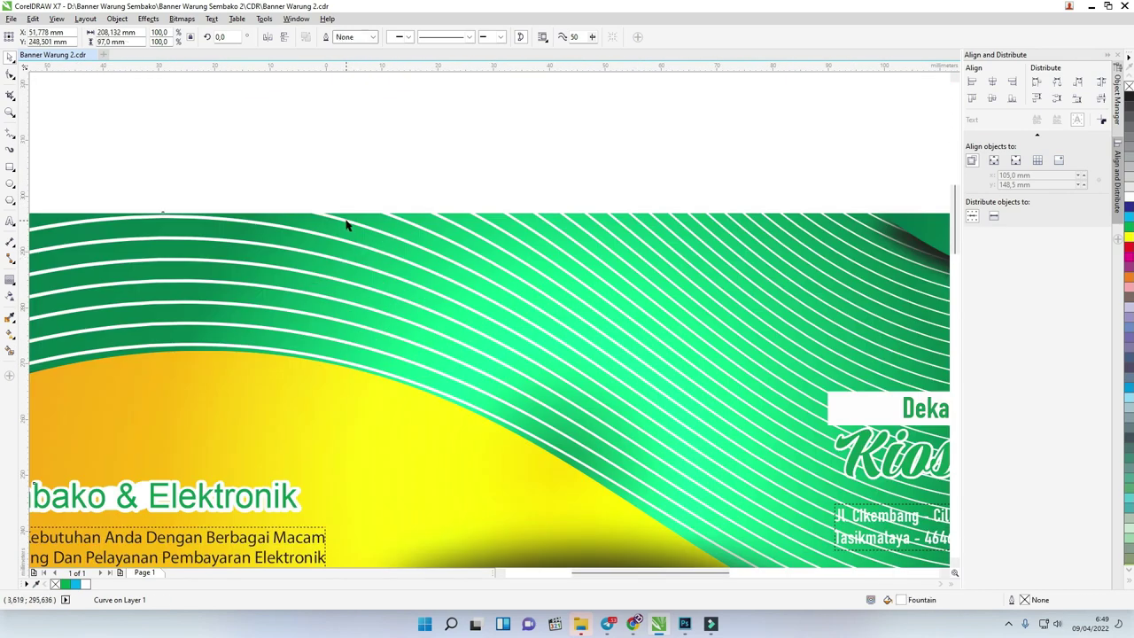
scroll(347, 212, up, 3)
scroll(534, 157, up, 1)
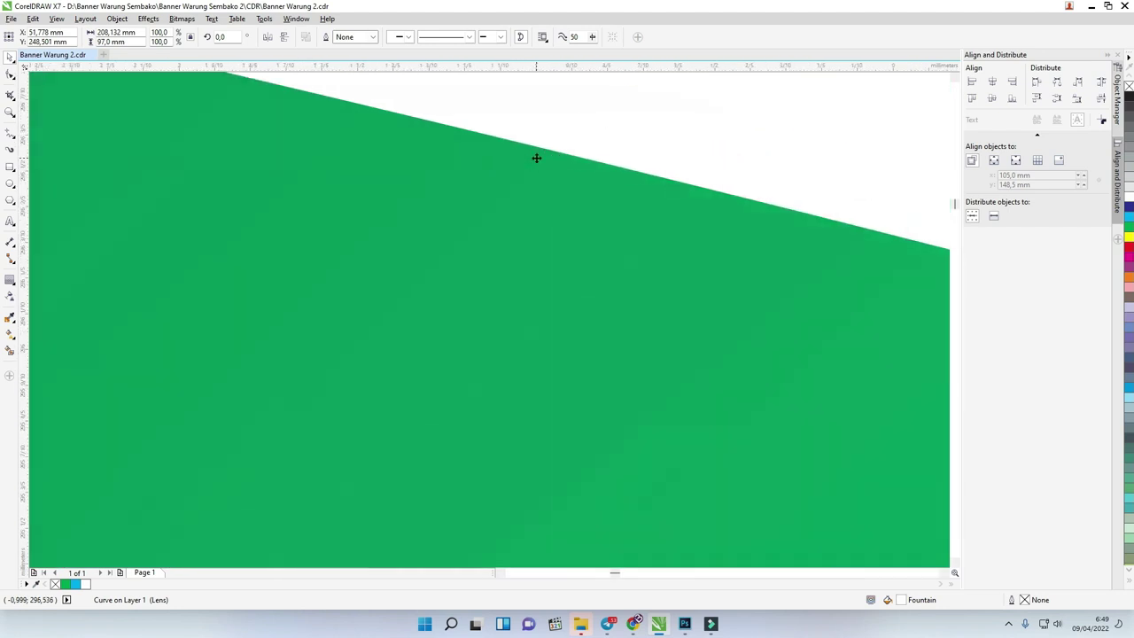
scroll(479, 223, down, 1)
scroll(478, 223, down, 1)
scroll(404, 245, down, 3)
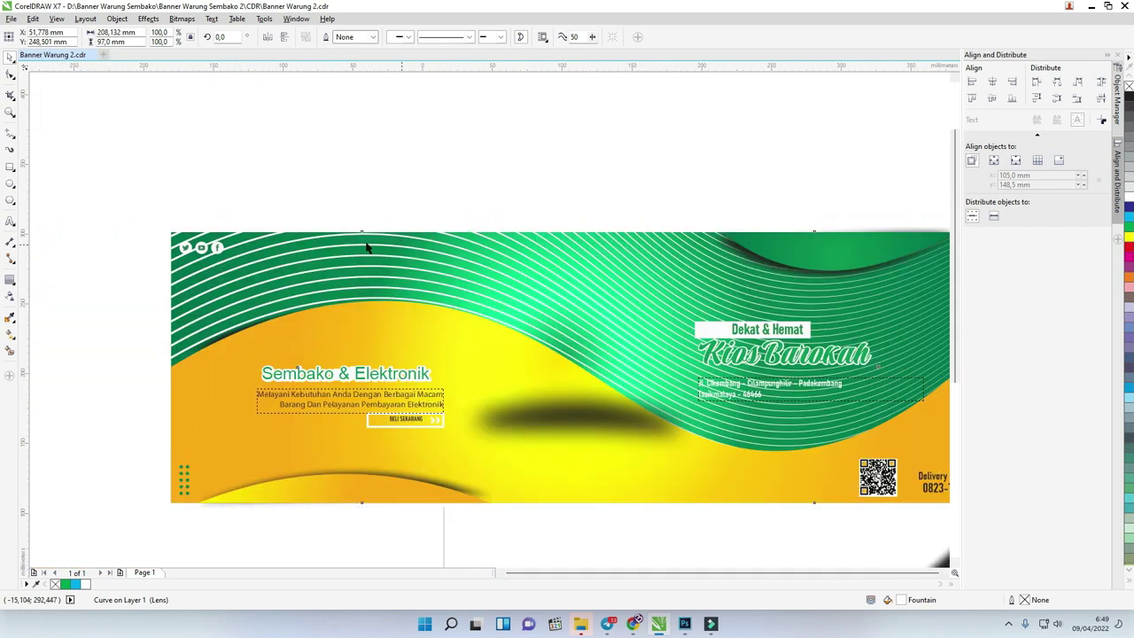
scroll(346, 256, up, 4)
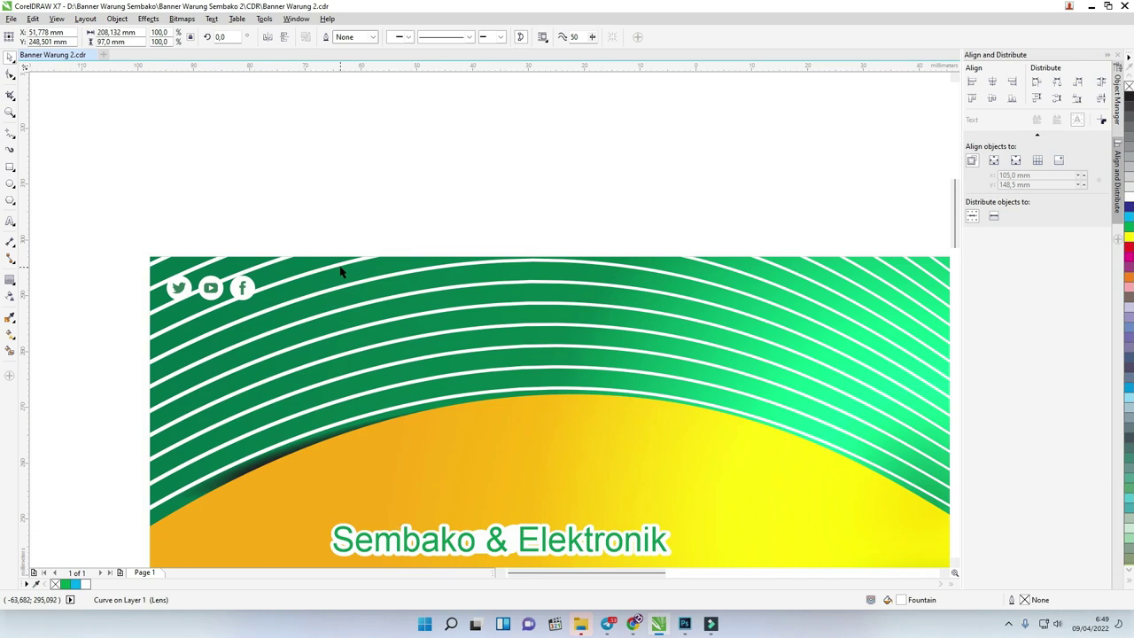
click(342, 272)
drag(345, 220, 346, 225)
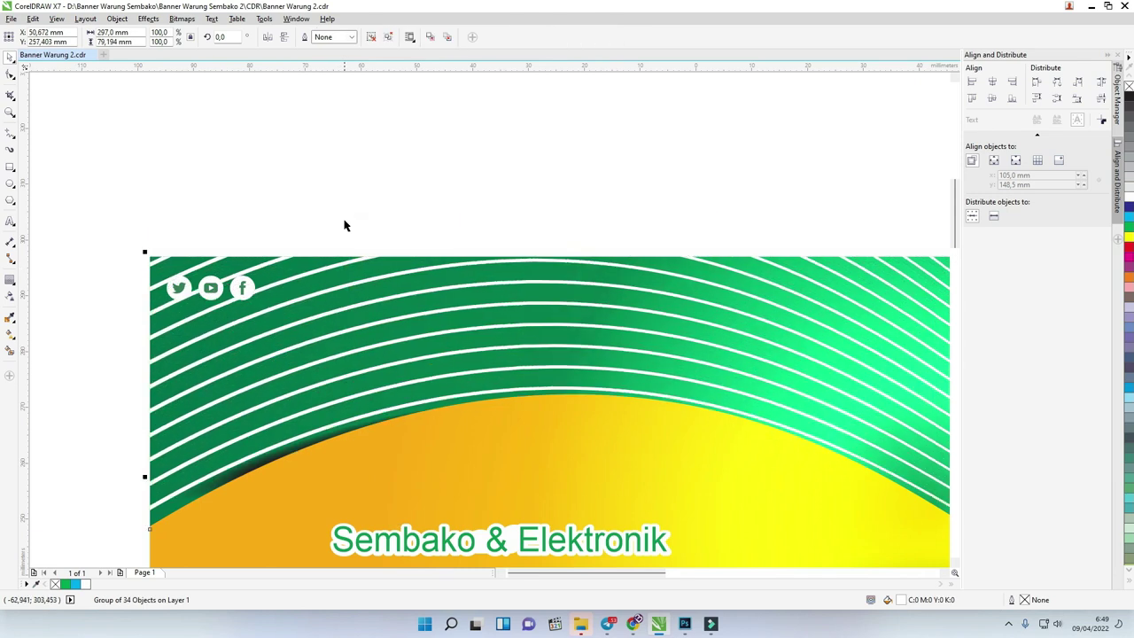
scroll(312, 245, down, 1)
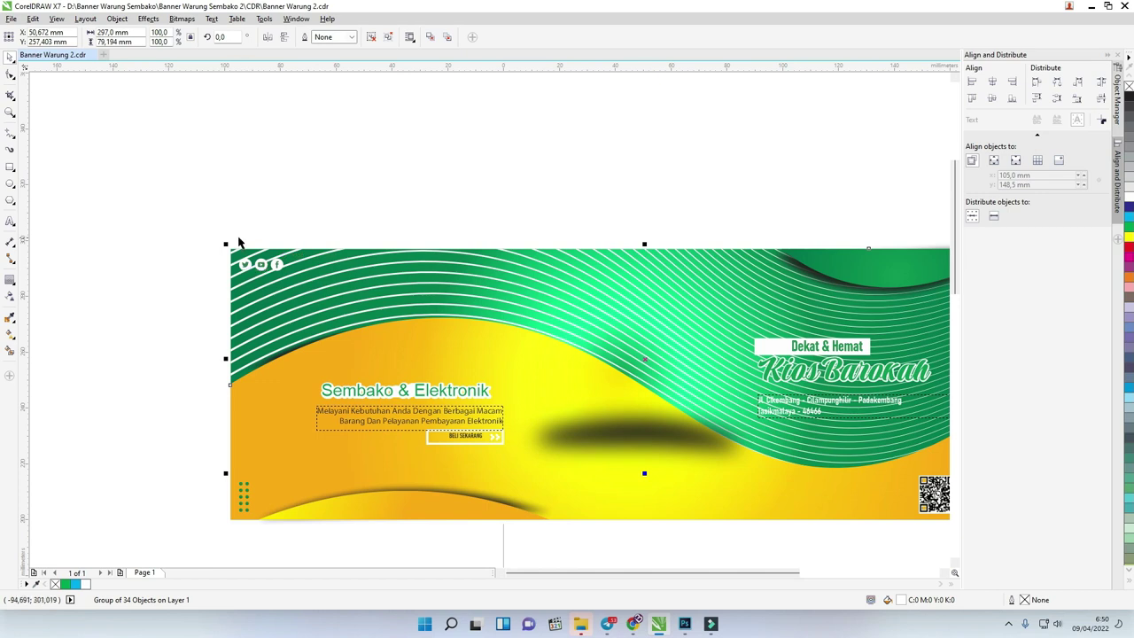
key(Escape)
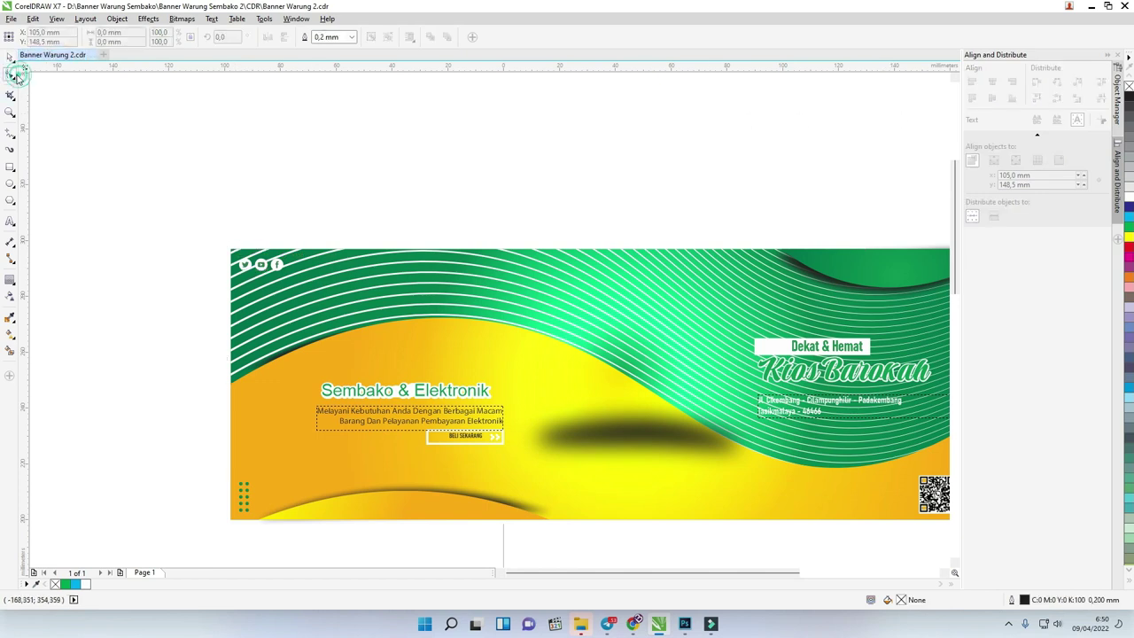
Ungroup all objects in the white wave-line group on the green banner and deselect them.
click(9, 58)
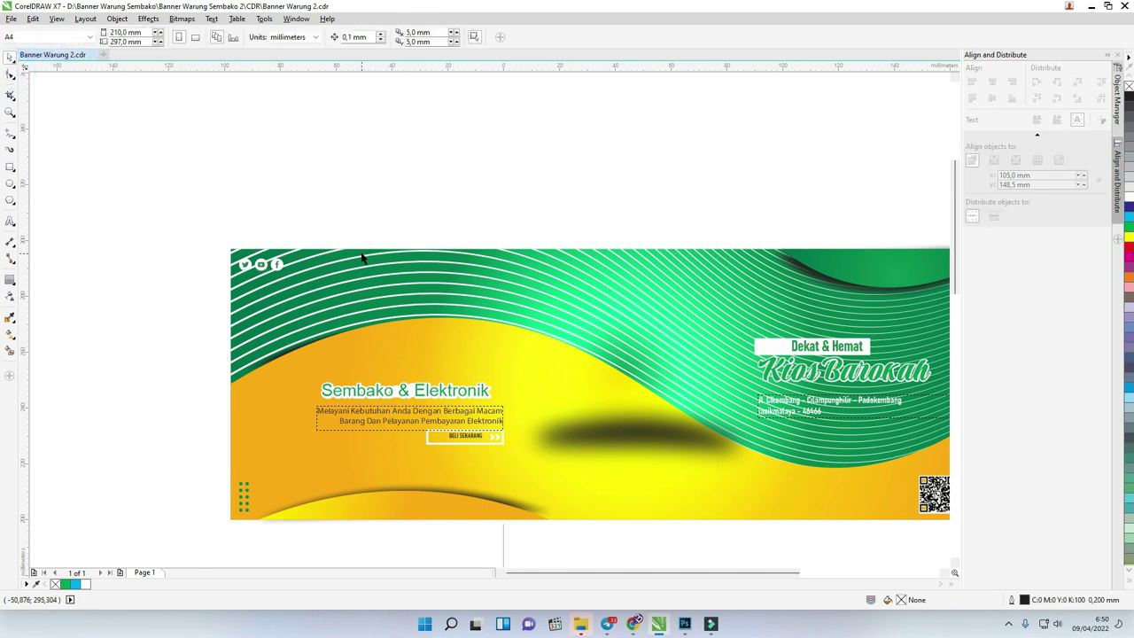
click(363, 258)
right_click(365, 260)
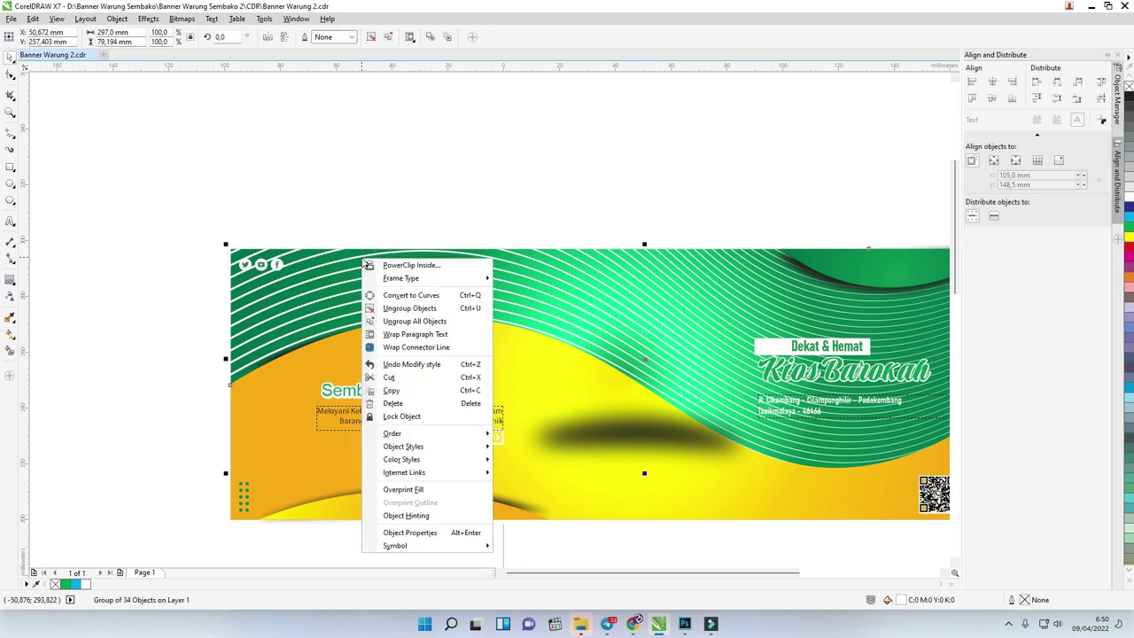
click(415, 320)
click(353, 200)
Try moving one white wave line near the social icons about 6.8 mm right and 5.6 mm up.
click(301, 261)
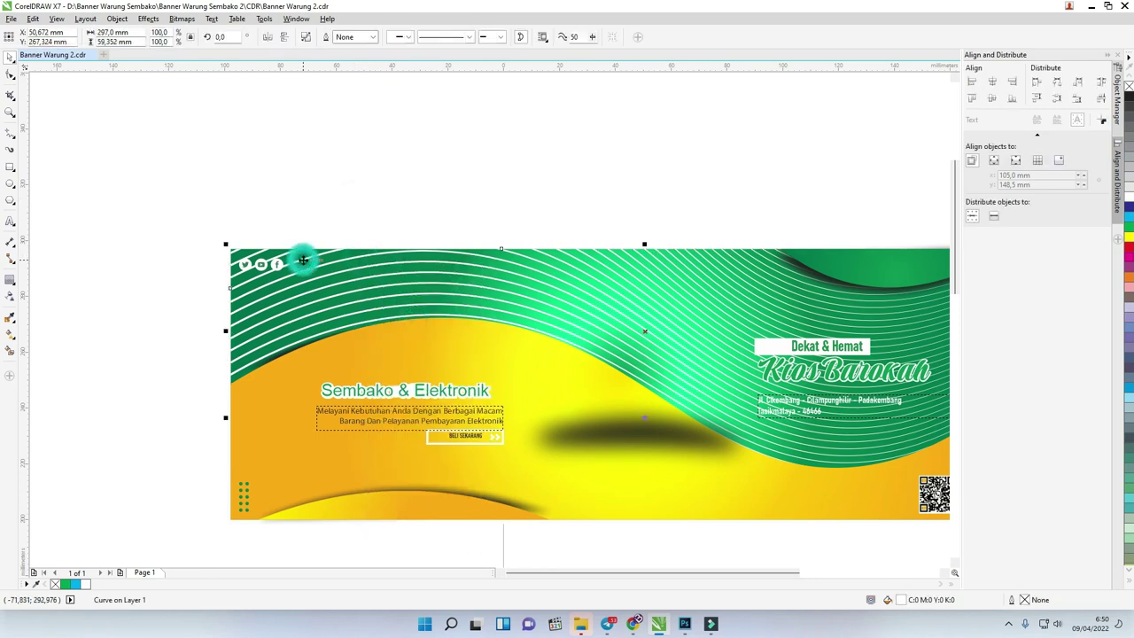
click(321, 244)
scroll(317, 246, up, 2)
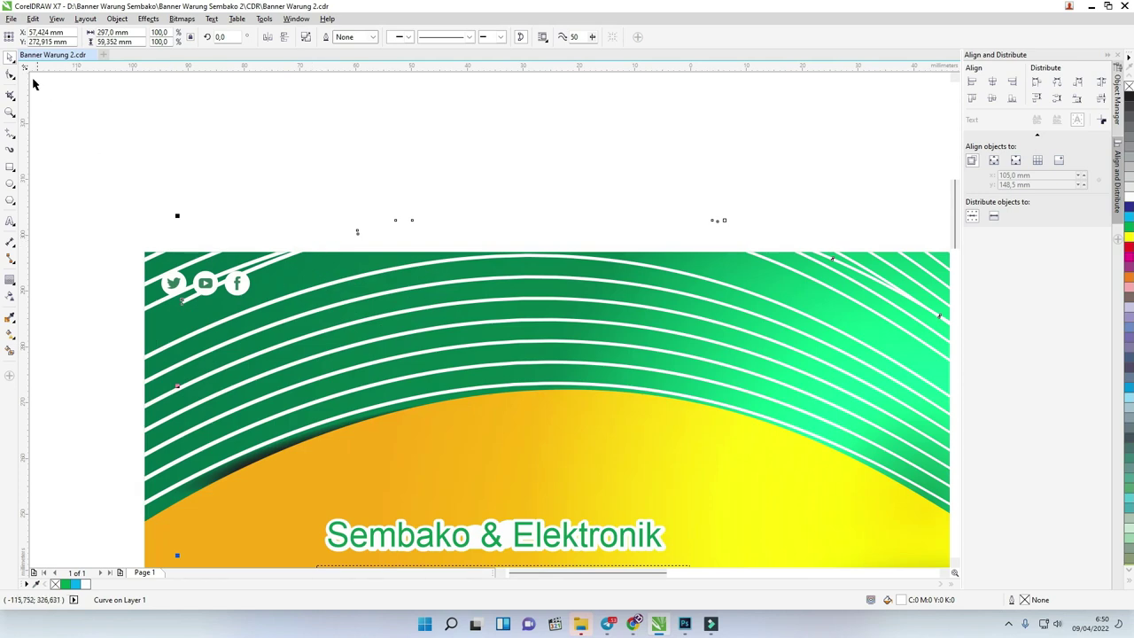
Try several grey fills on the moved wave line, finishing with black (K:100).
click(10, 75)
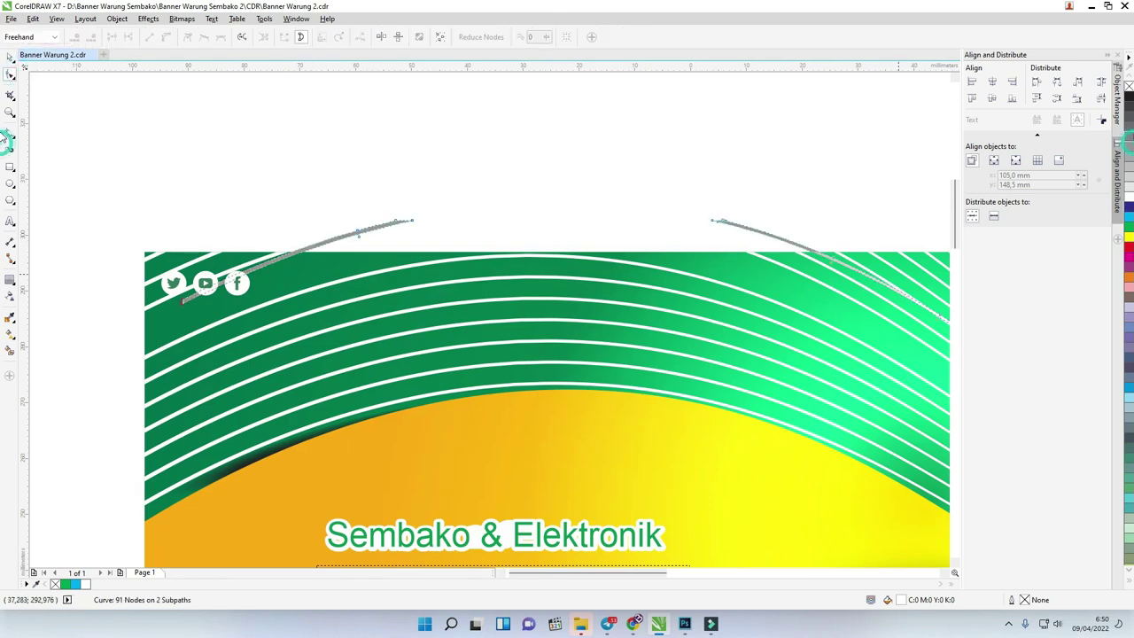
scroll(507, 172, down, 2)
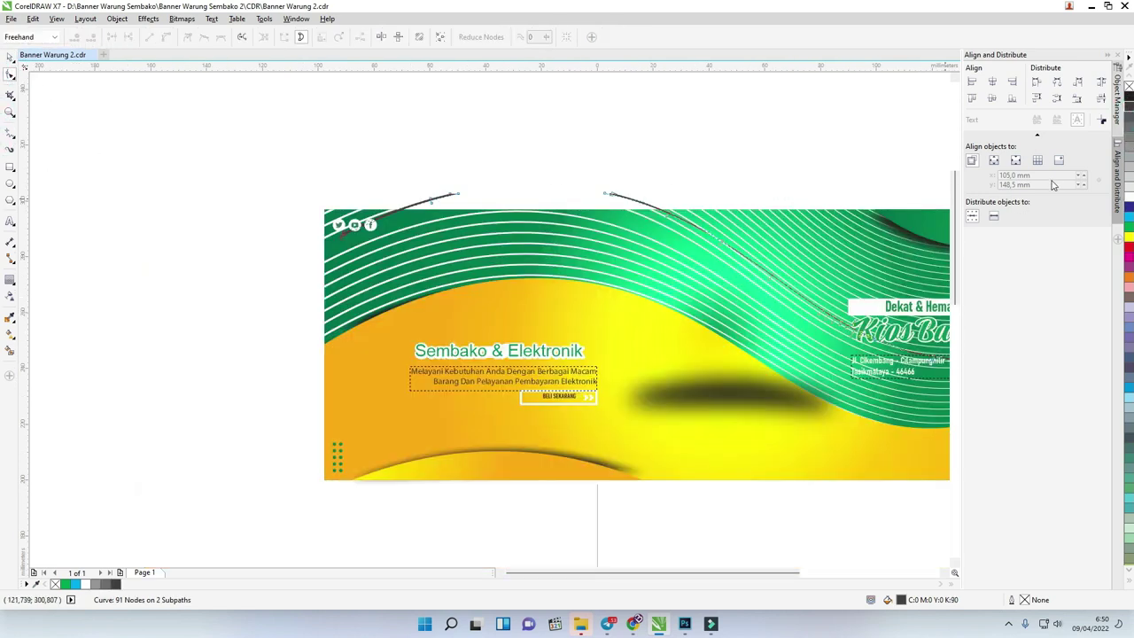
click(1129, 150)
click(1129, 142)
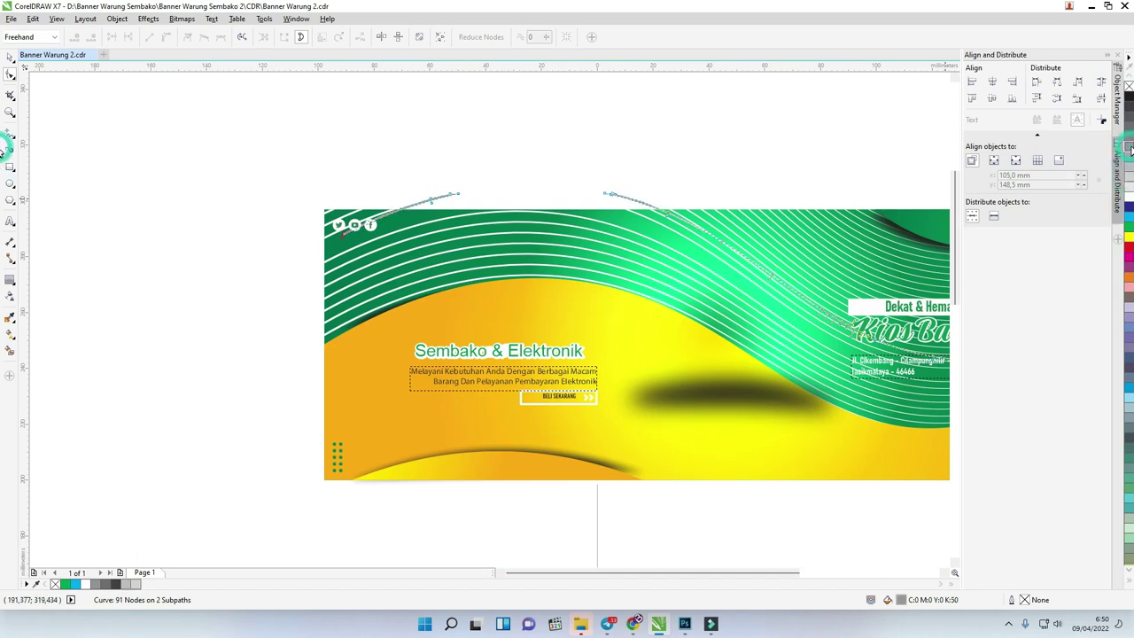
click(1129, 119)
click(1128, 102)
click(1127, 95)
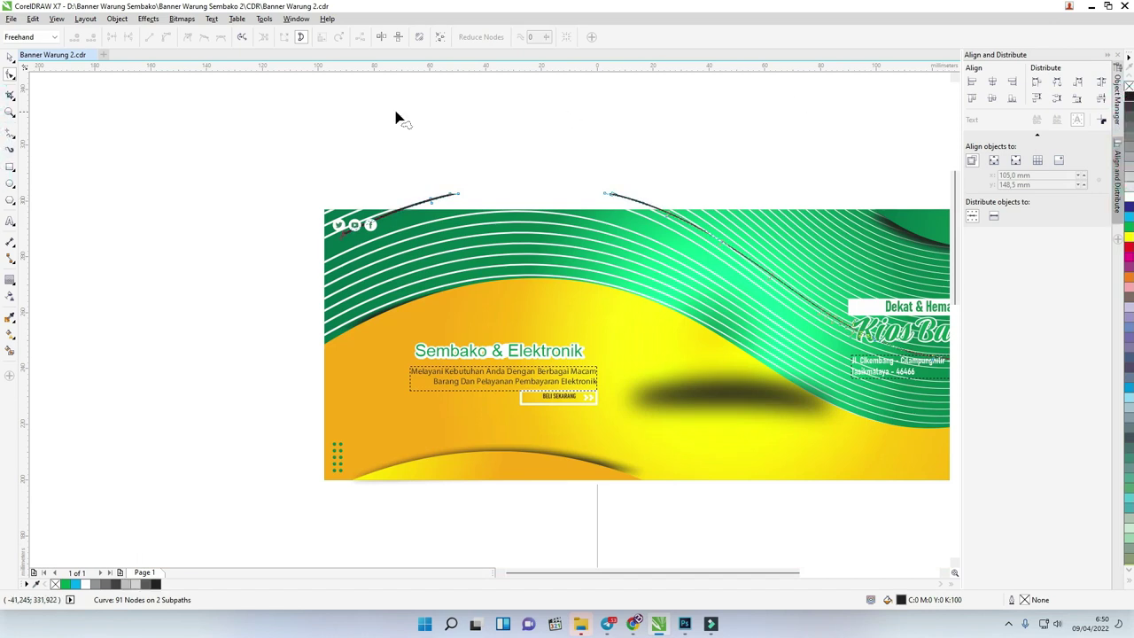
click(9, 57)
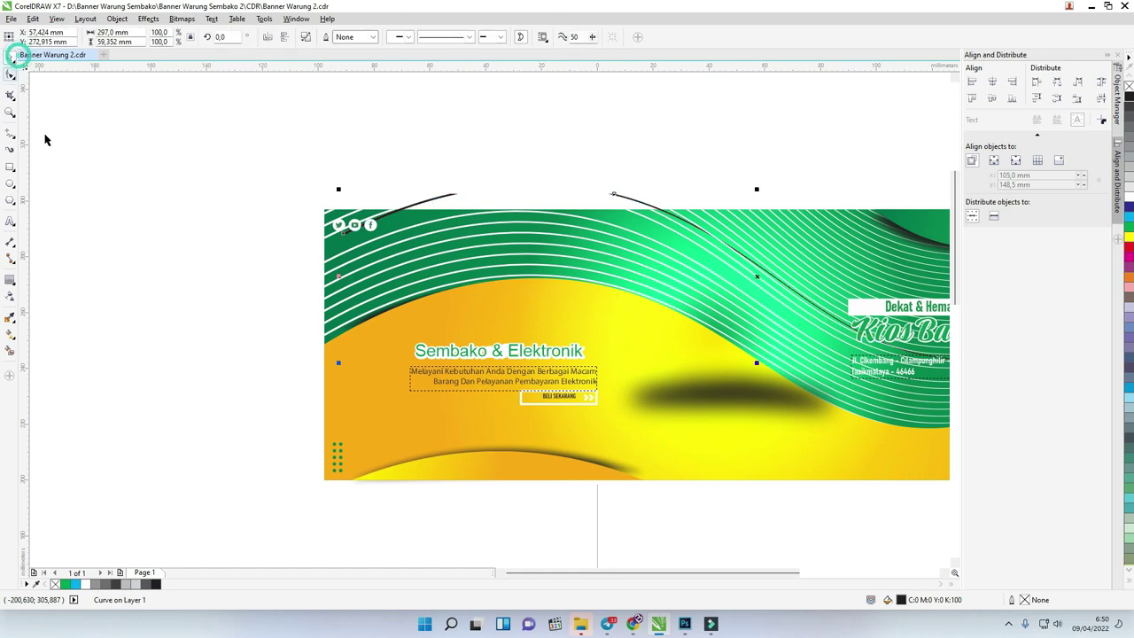
Undo the wave line's colour changes and its move, and deselect it.
click(129, 157)
key(ctrl+z)
key(ctrl+z)
key(ctrl+z)
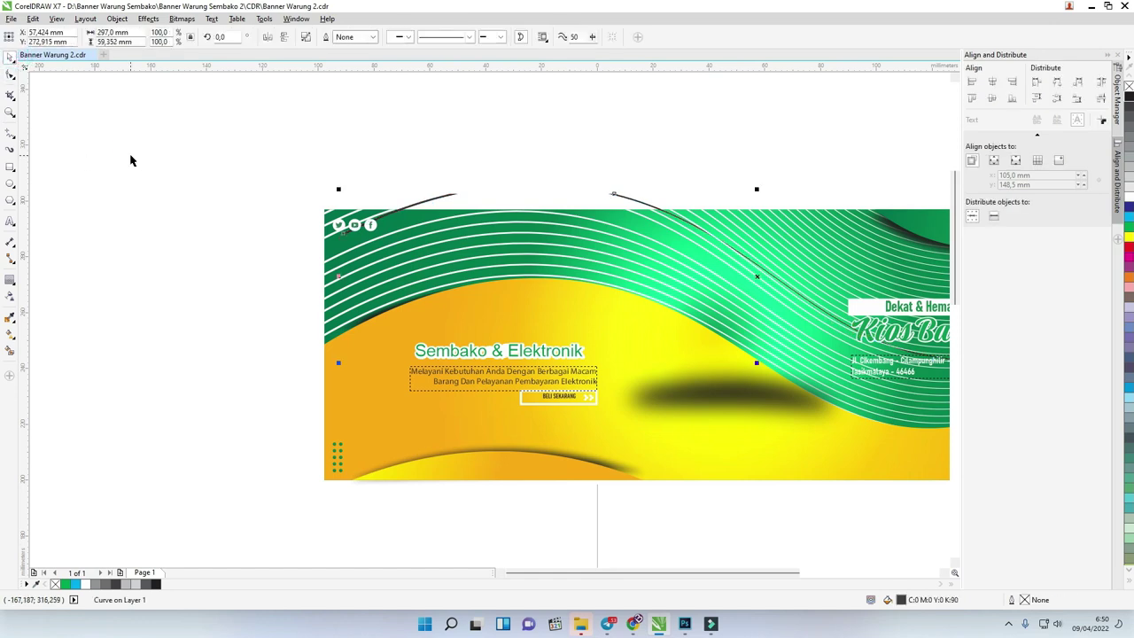
key(ctrl+shift+z)
key(ctrl+z)
key(ctrl+z)
key(ctrl+z)
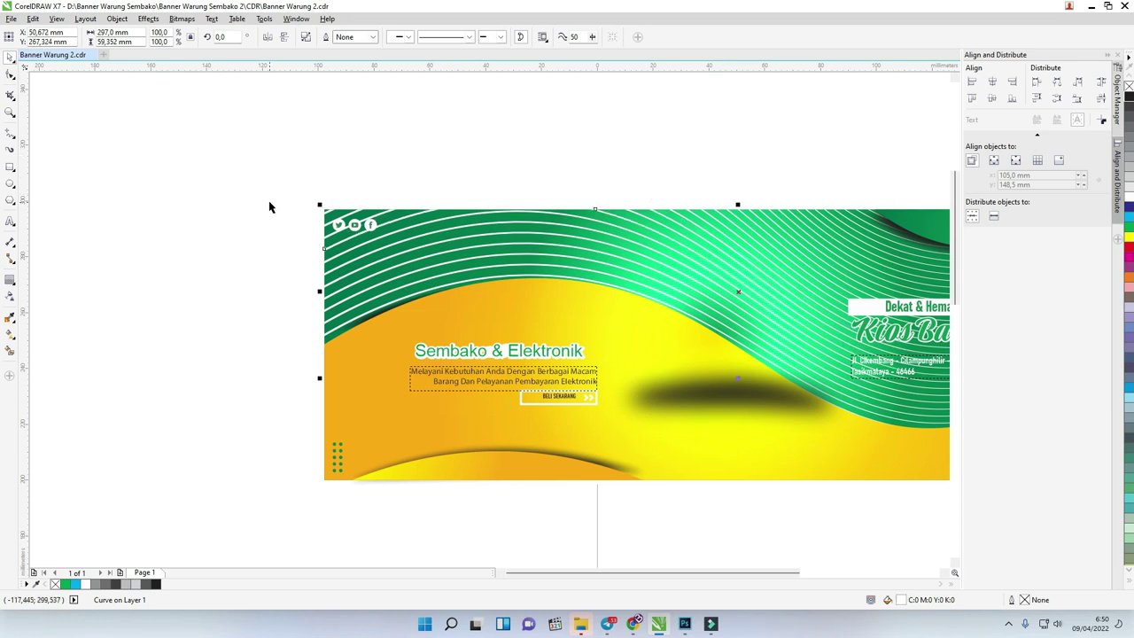
click(489, 161)
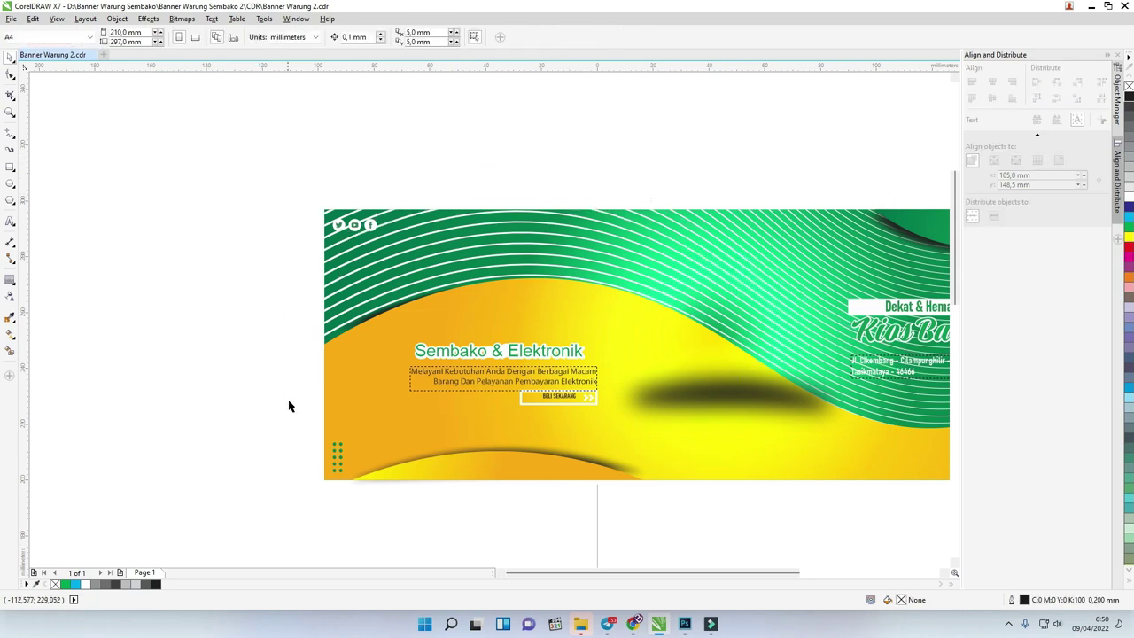
scroll(322, 369, down, 2)
drag(960, 326, 962, 429)
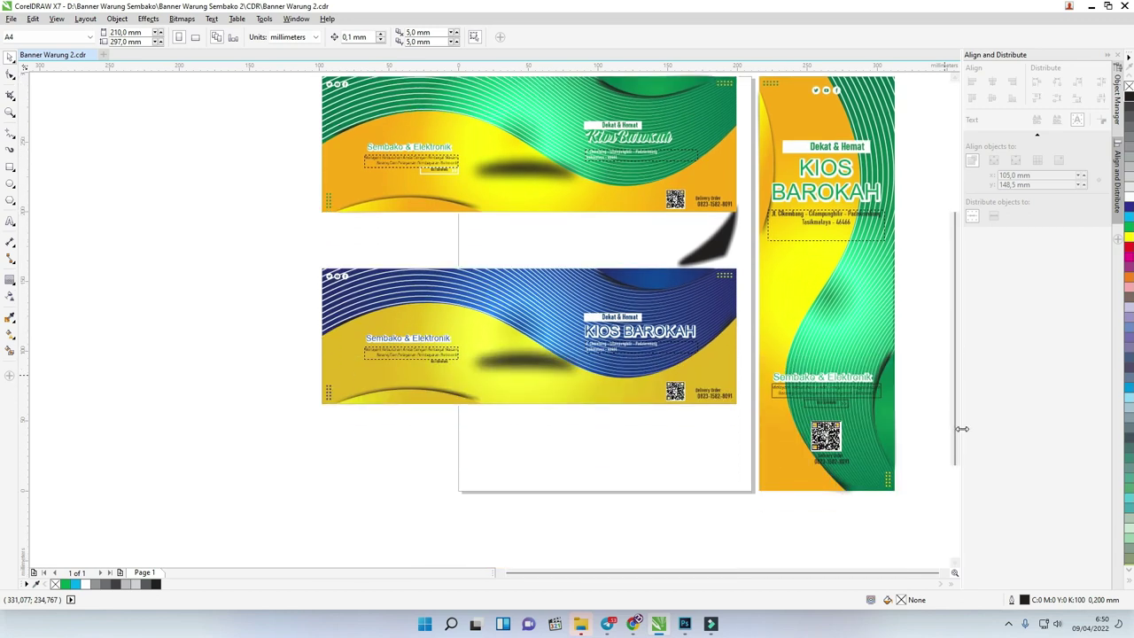